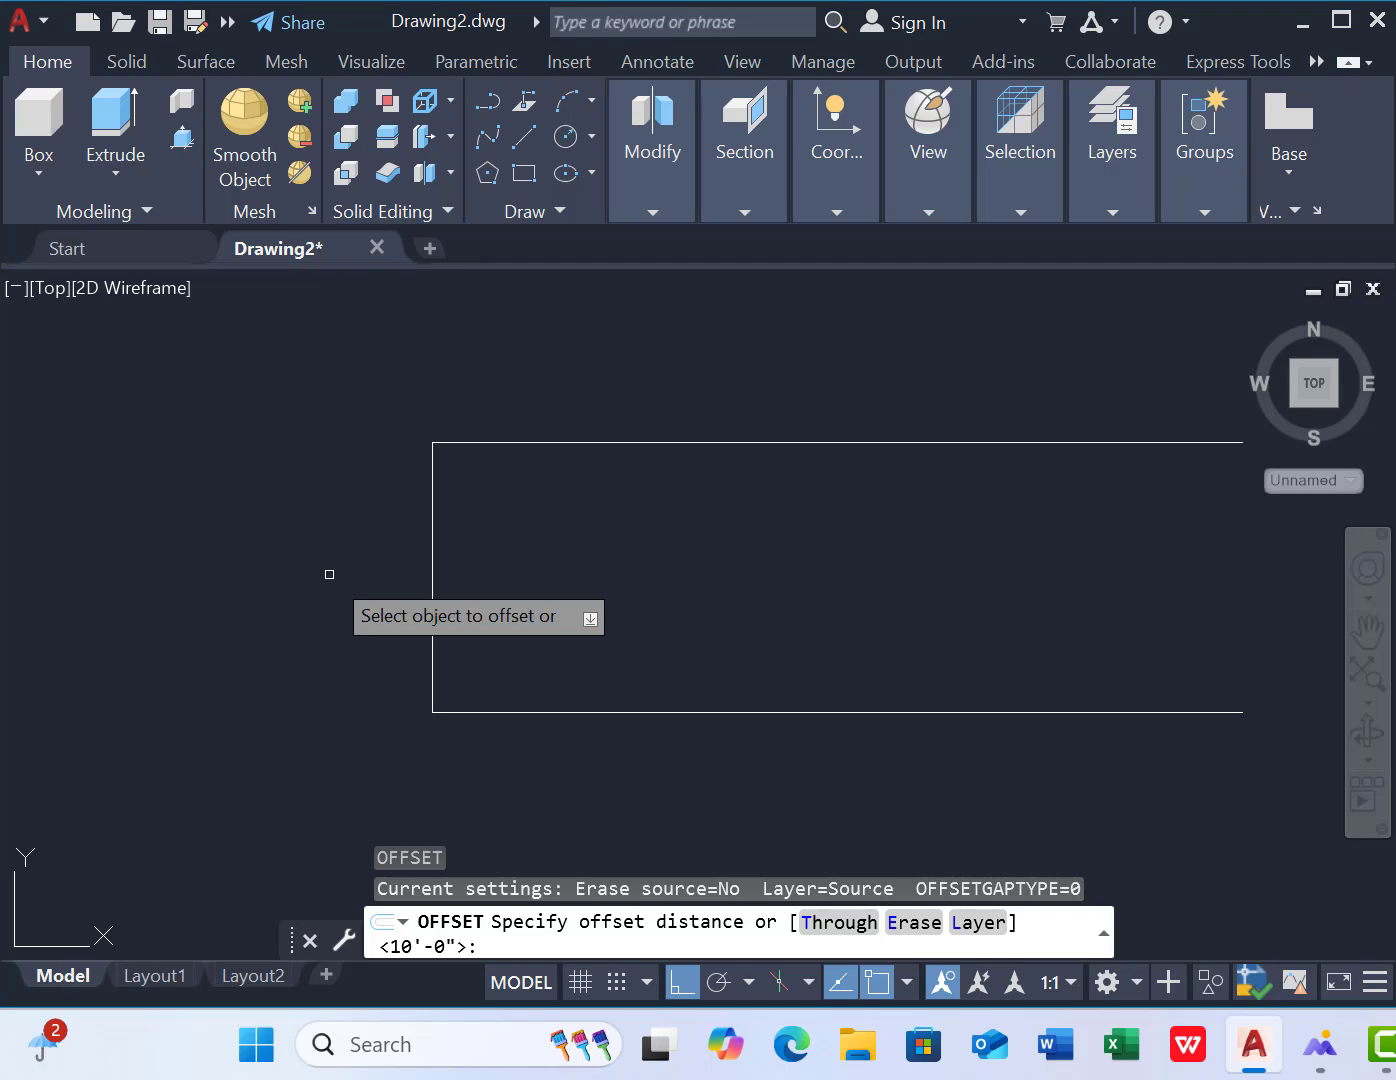
Offset the outline's short end line 12 inches inward
text(12)
key(Return)
click(428, 539)
click(500, 545)
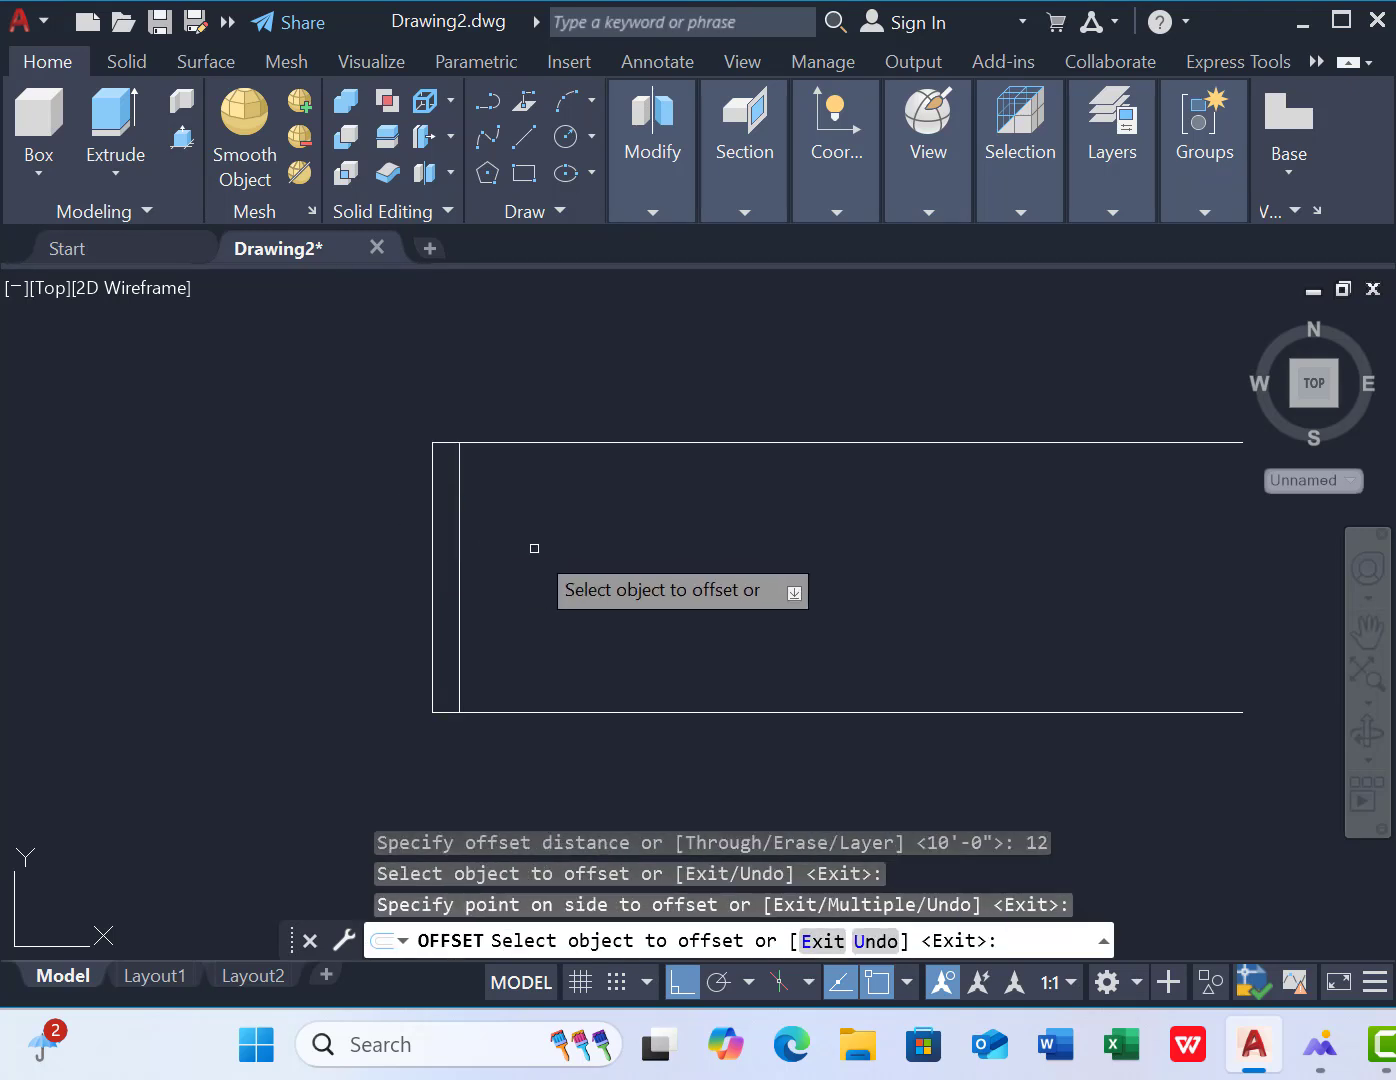
scroll(520, 573, up, 2)
scroll(230, 520, down, 2)
key(Escape)
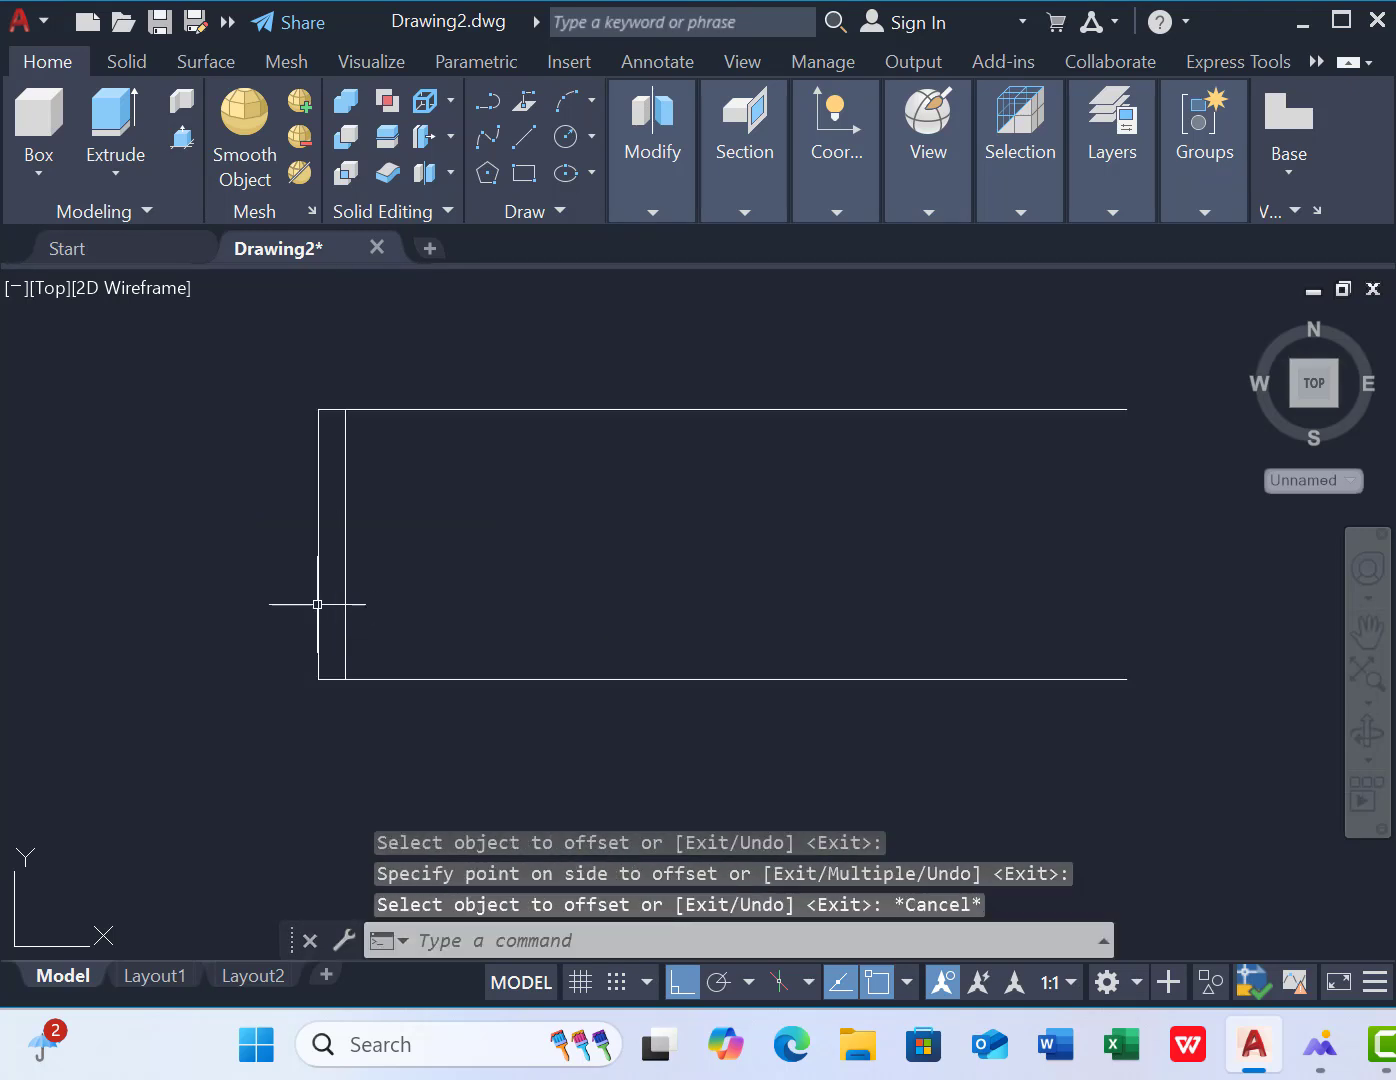
Switch to the SW Isometric view and draw a 30-inch line straight up from the outline's front corner
click(47, 289)
click(137, 578)
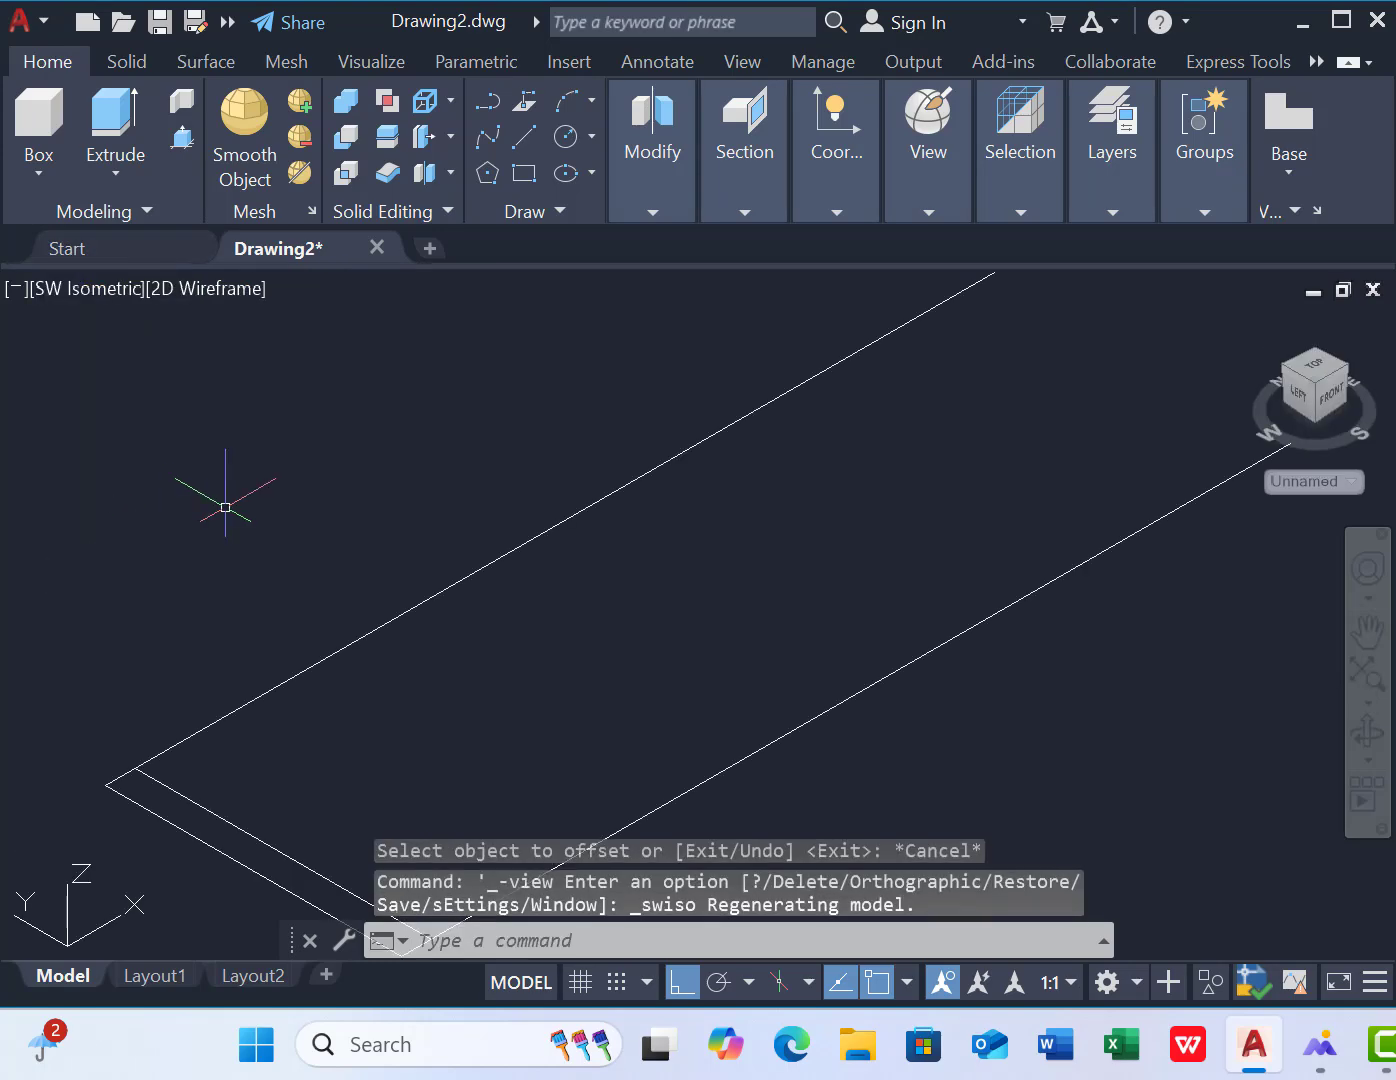
scroll(293, 590, up, 2)
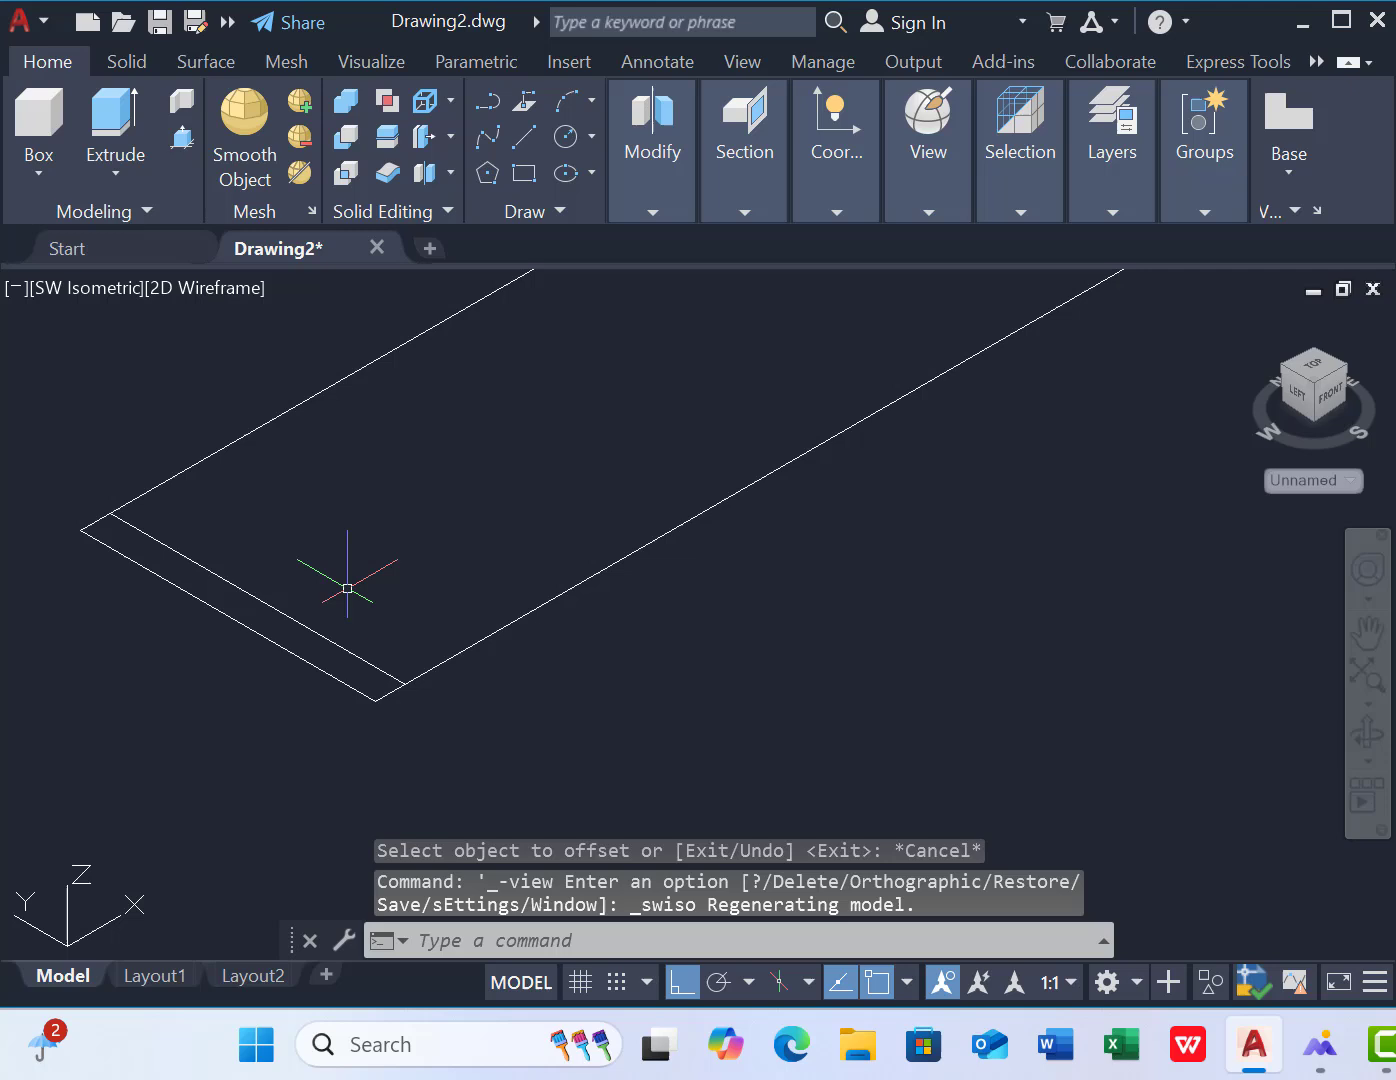
click(525, 138)
scroll(372, 701, up, 2)
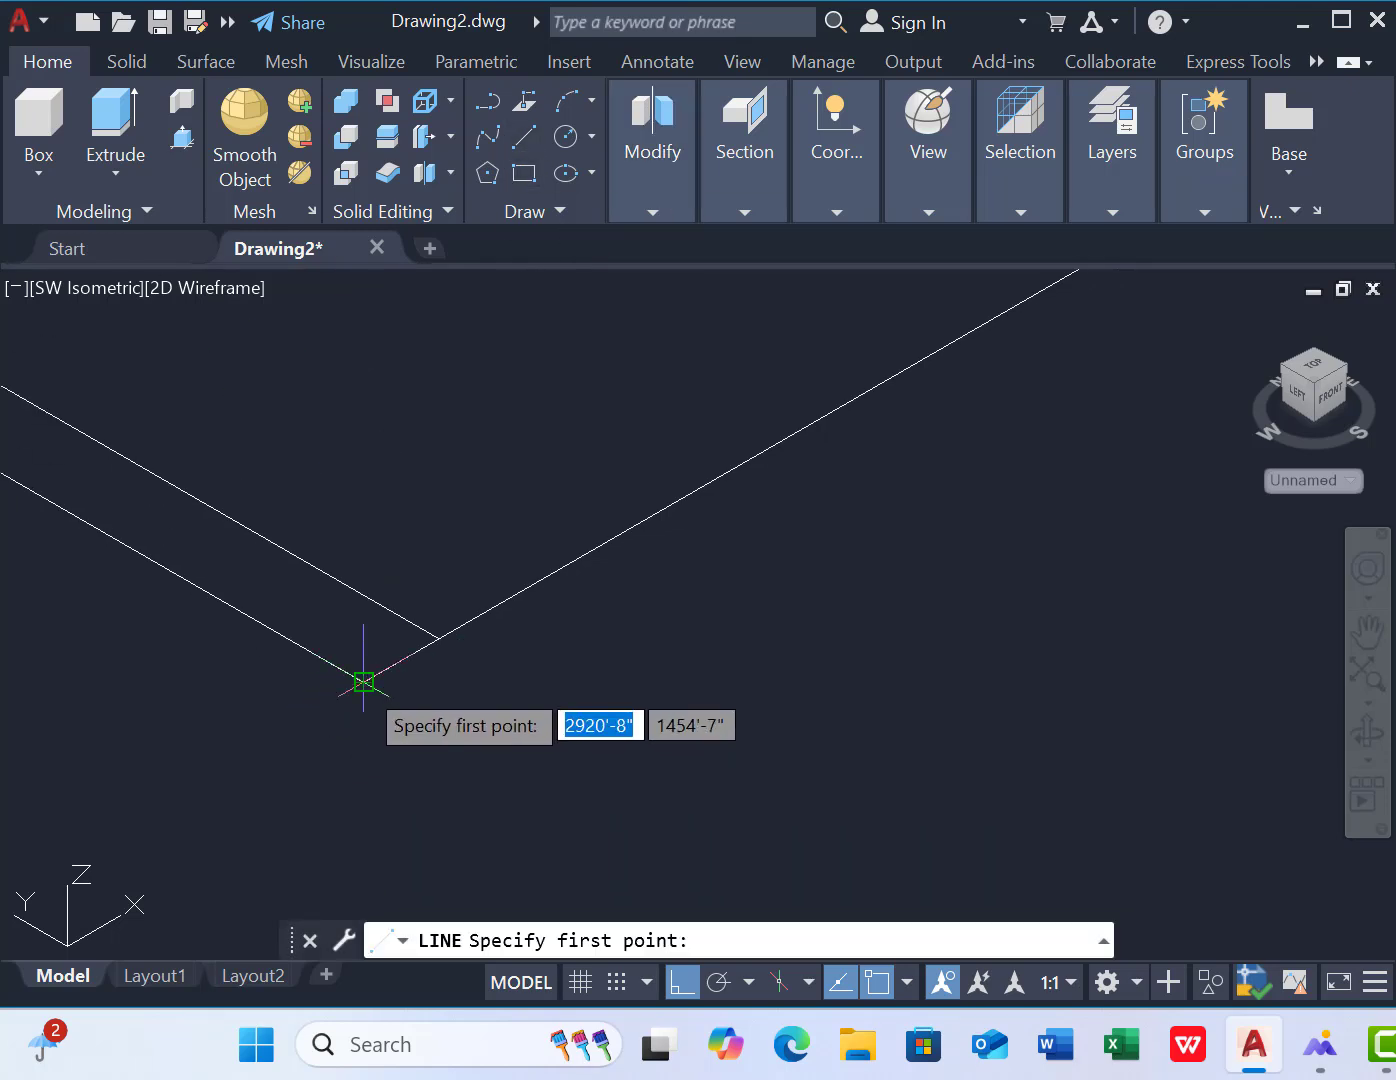
click(363, 681)
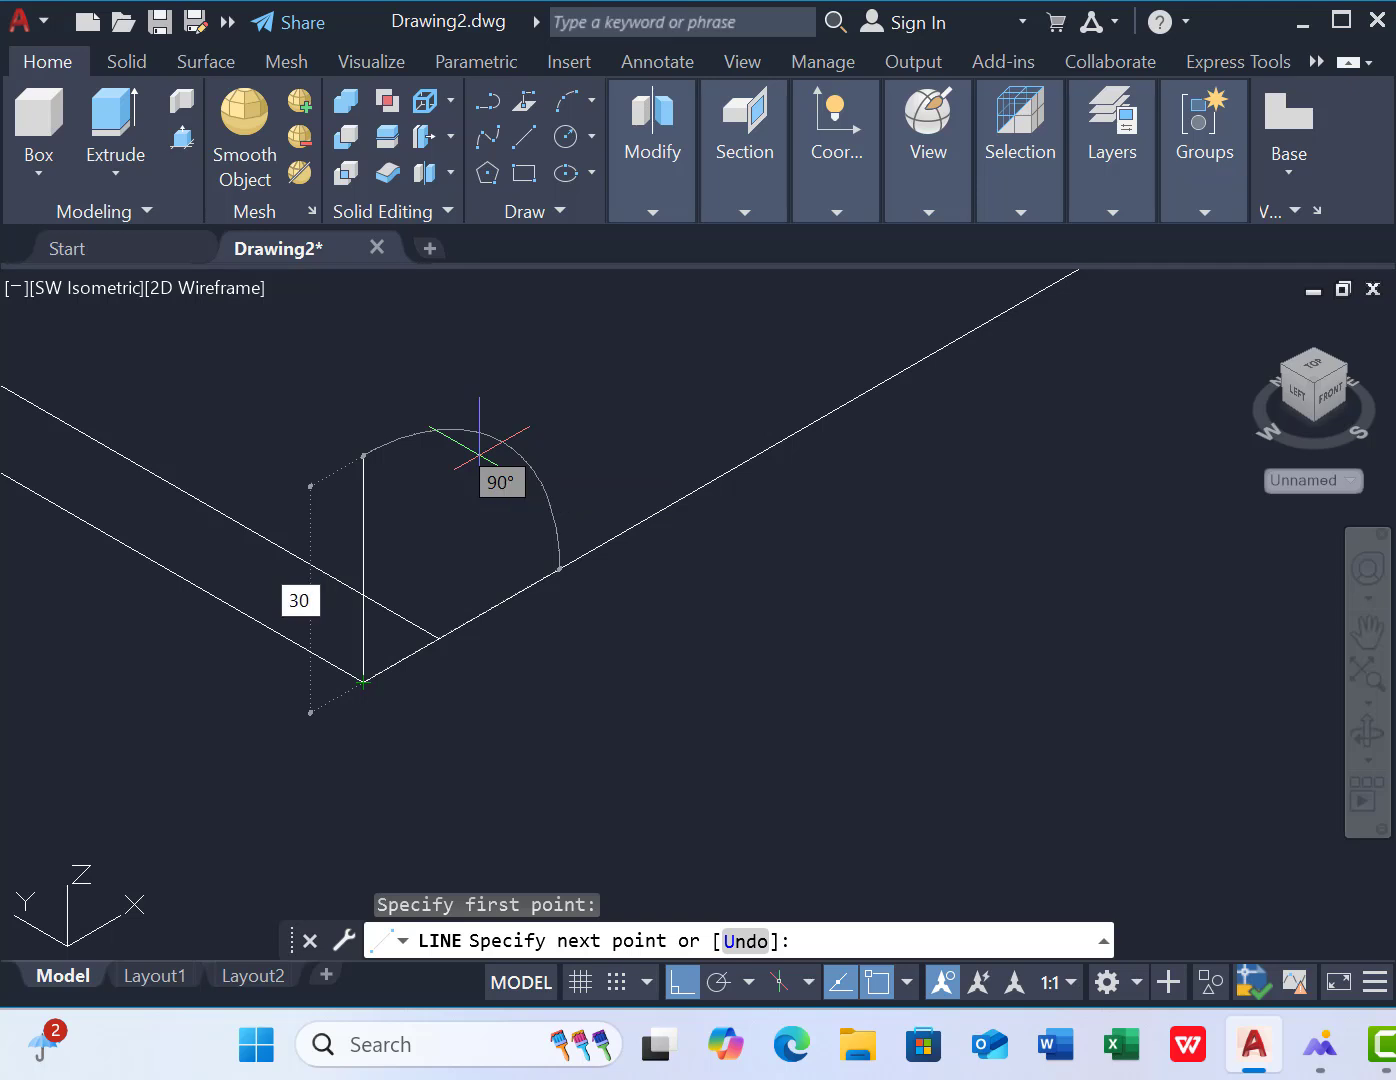
text(30)
key(Return)
key(Return)
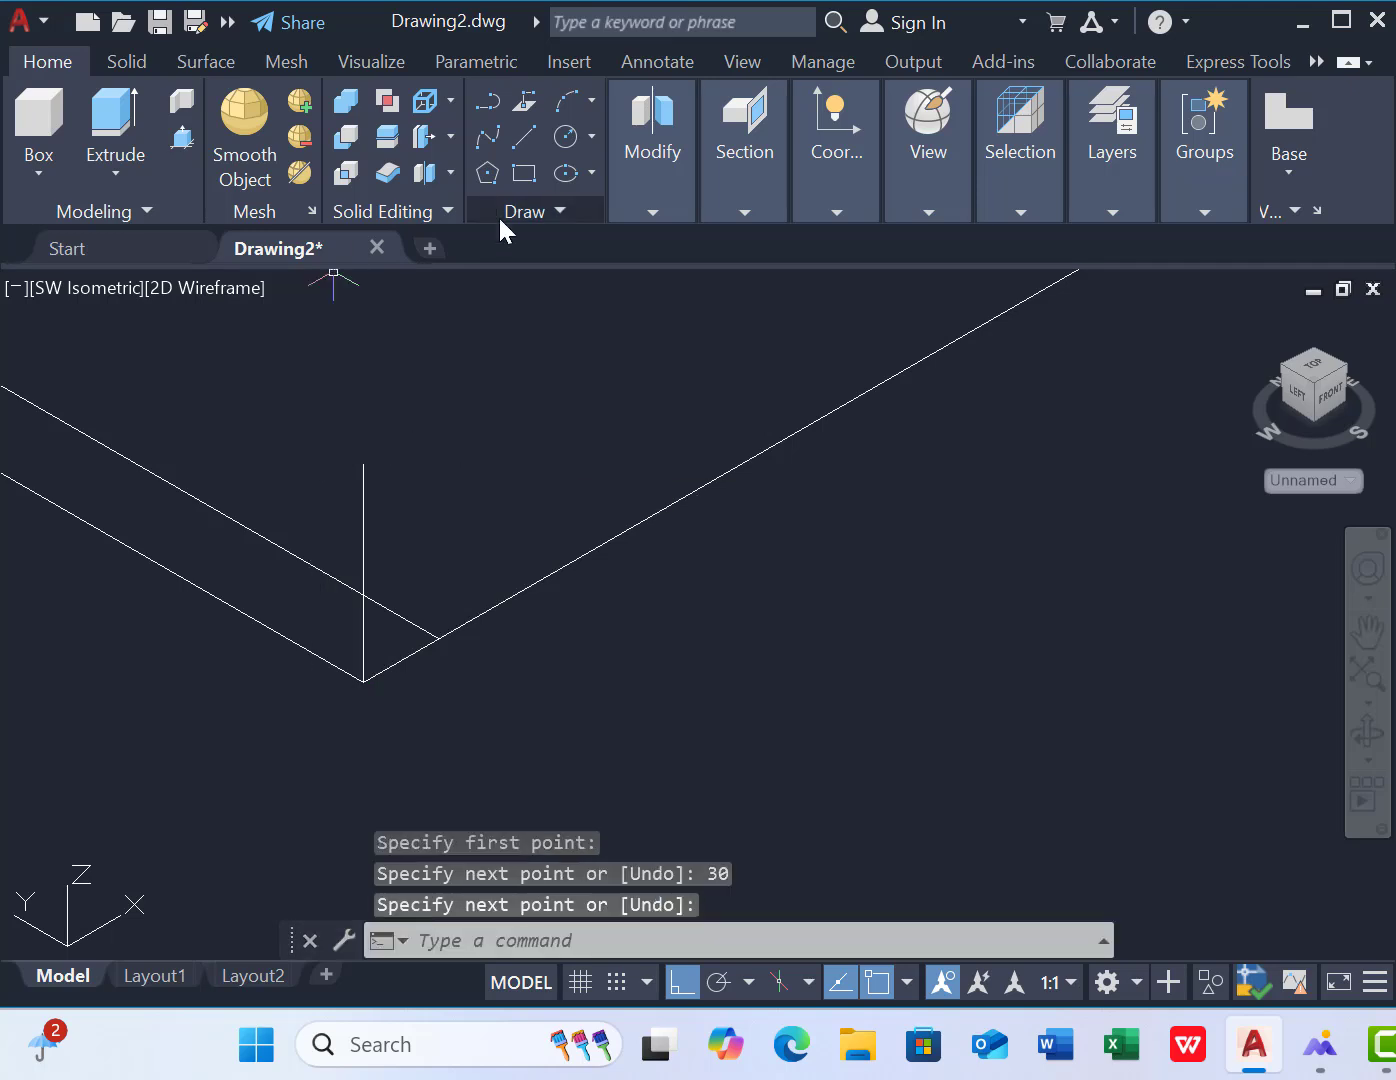
Draw a 4' line straight down from the same front corner
click(527, 131)
click(364, 681)
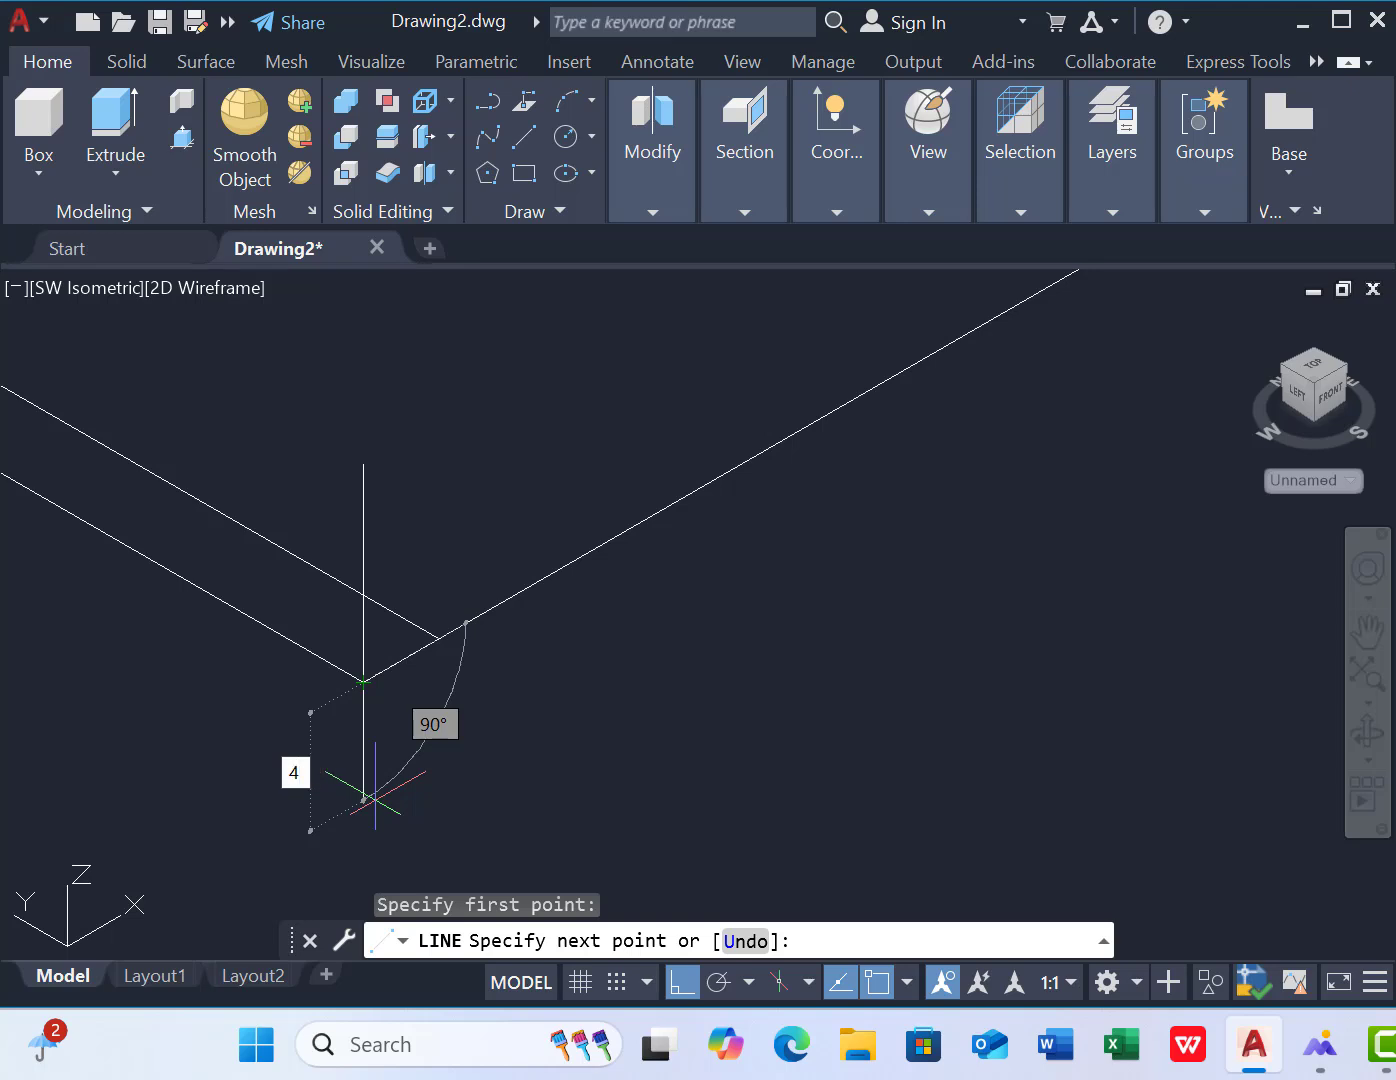
key(Return)
scroll(539, 551, up, 1)
scroll(432, 647, up, 1)
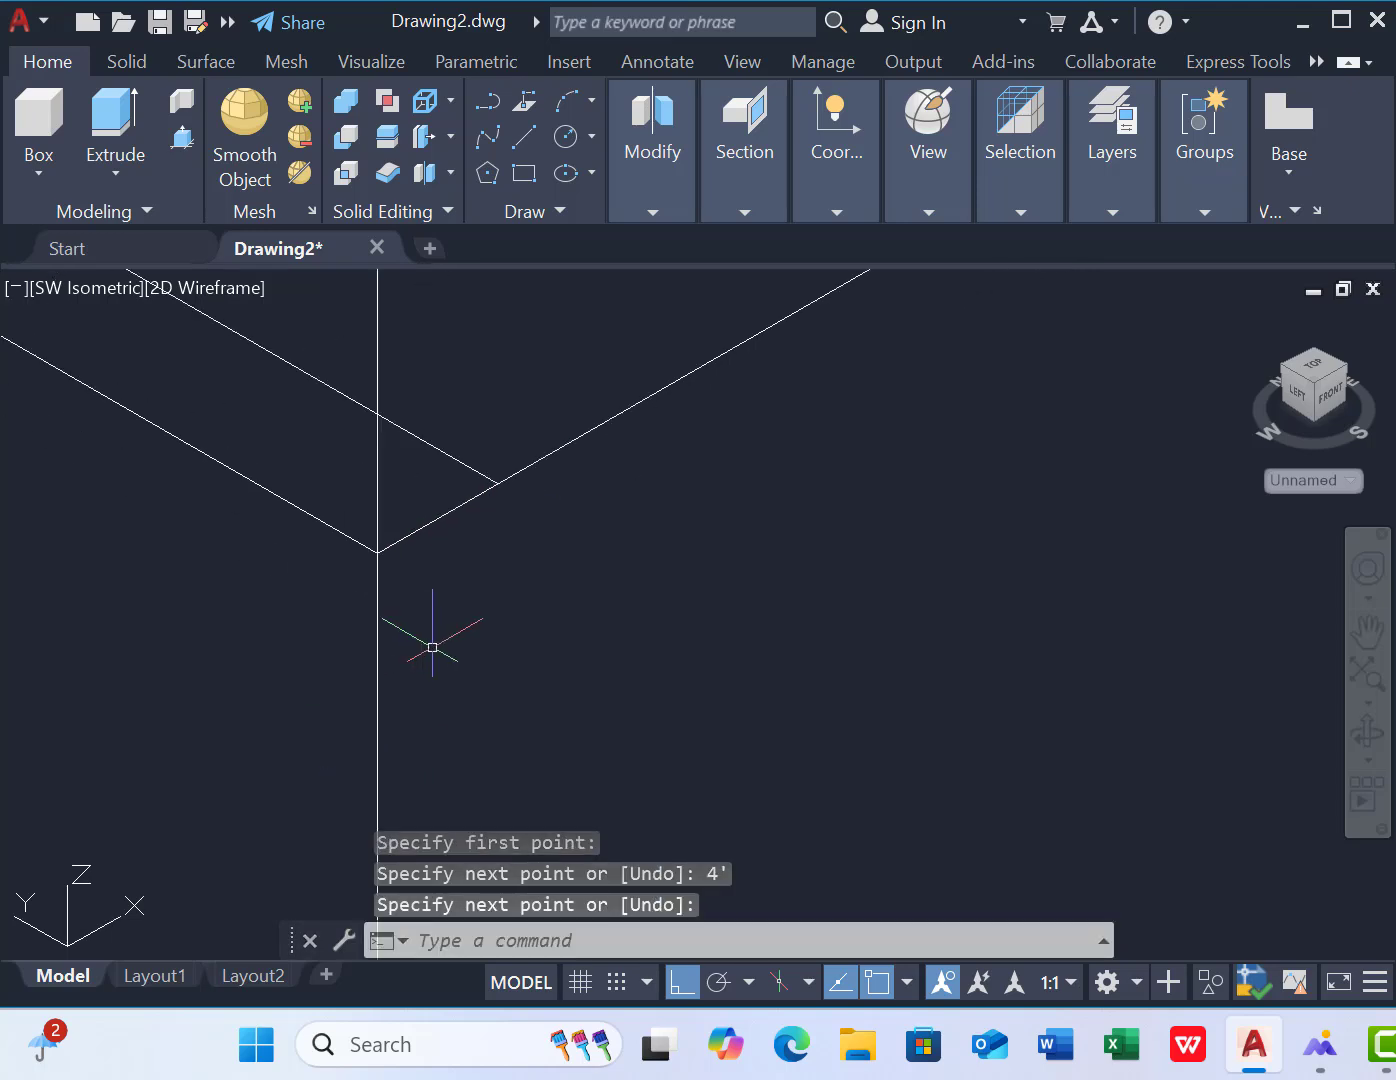
key(Return)
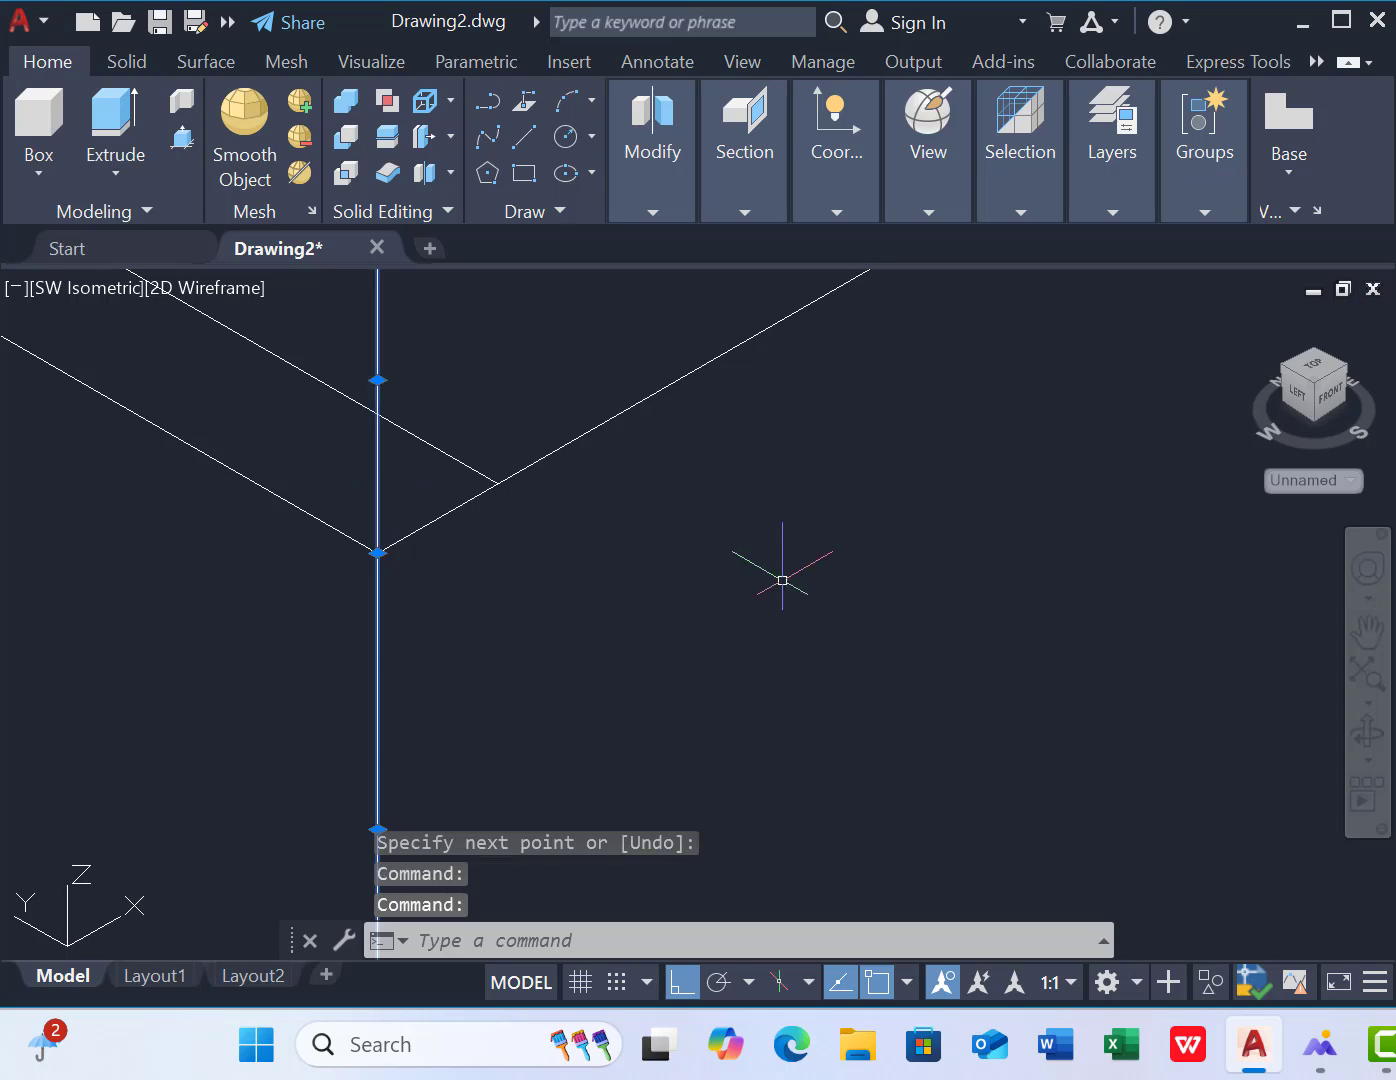
Join the upper and lower vertical lines at the corner into a single line
text(c)
key(BackSpace)
key(Return)
Try to move the joined vertical line 12 inches outward along the X axis, and undo the move
click(378, 599)
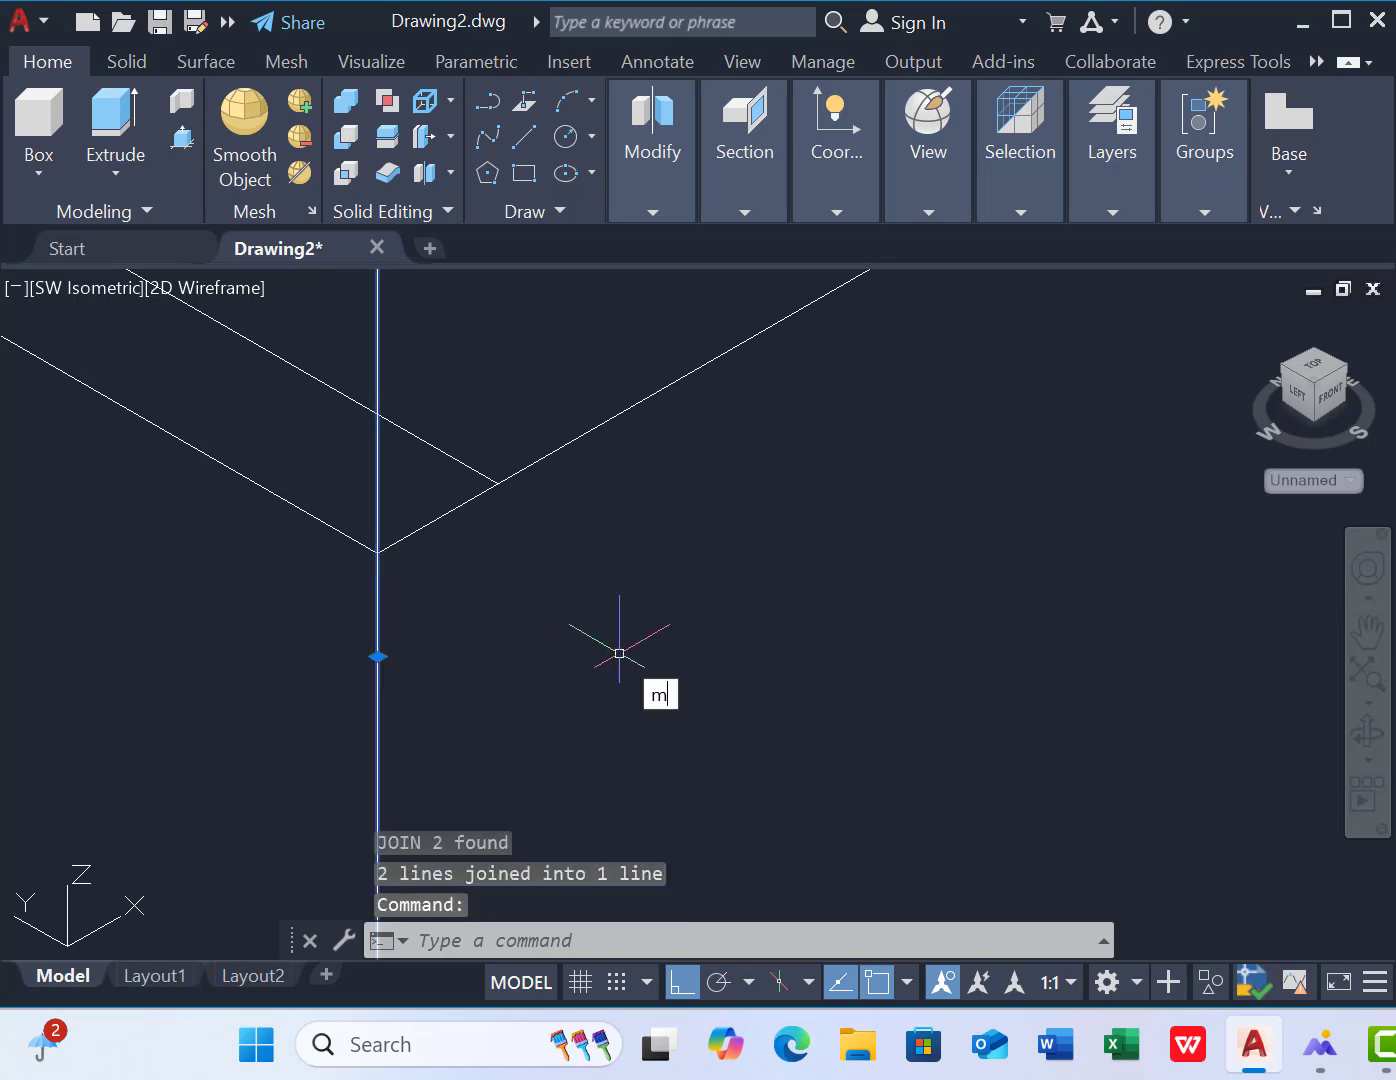
text(m)
key(Return)
click(620, 644)
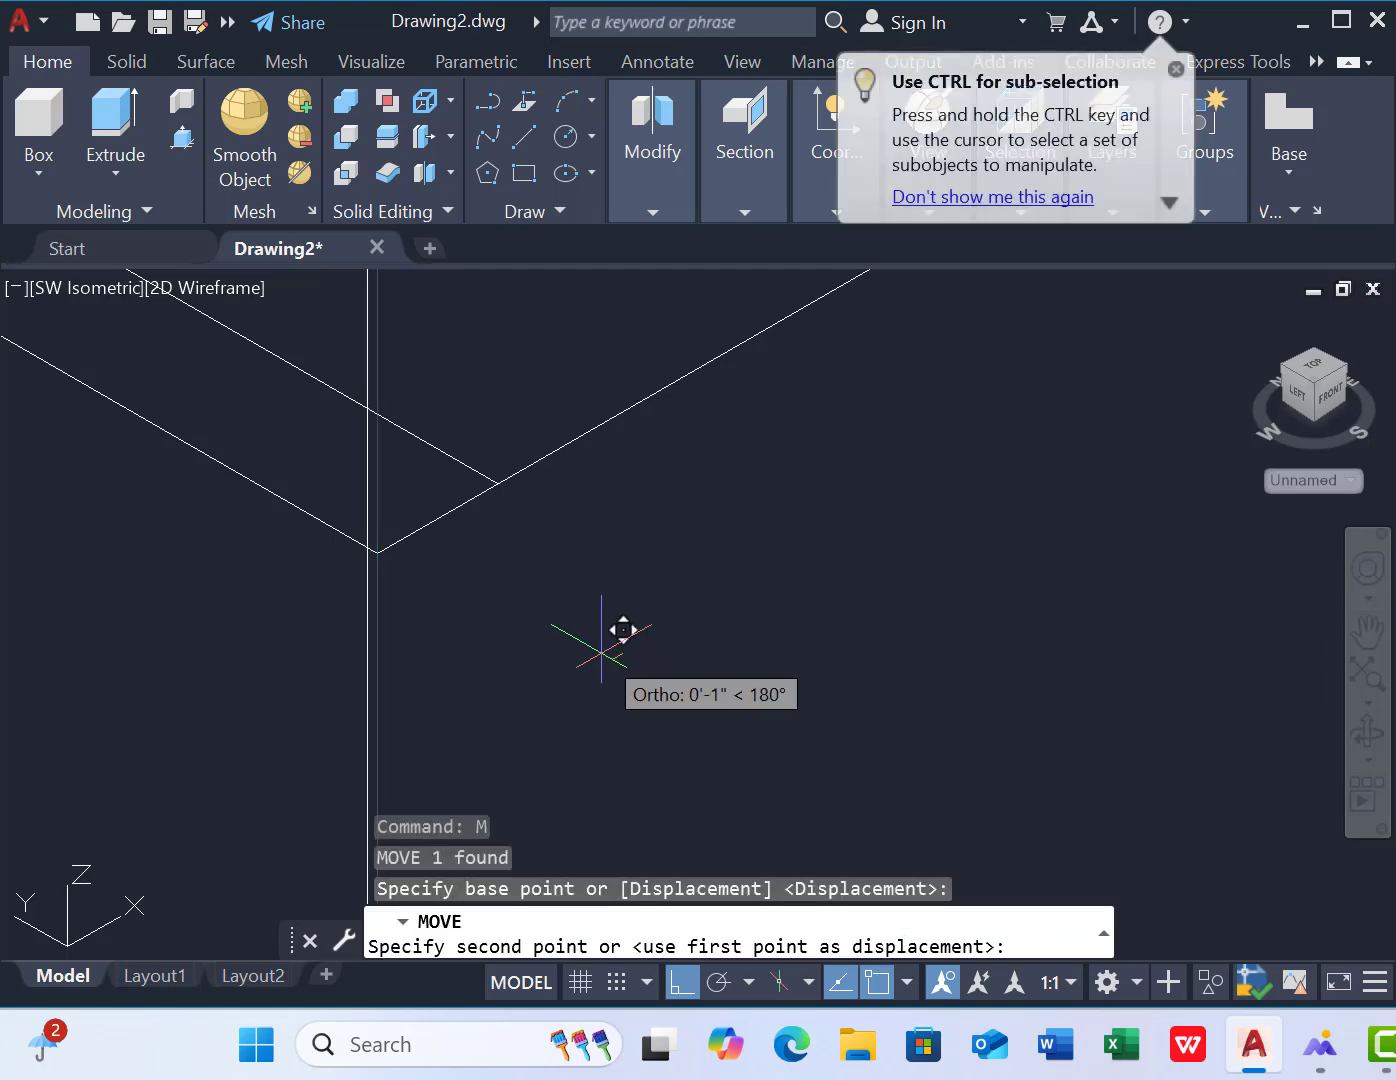
text(12)
key(Return)
scroll(710, 708, down, 2)
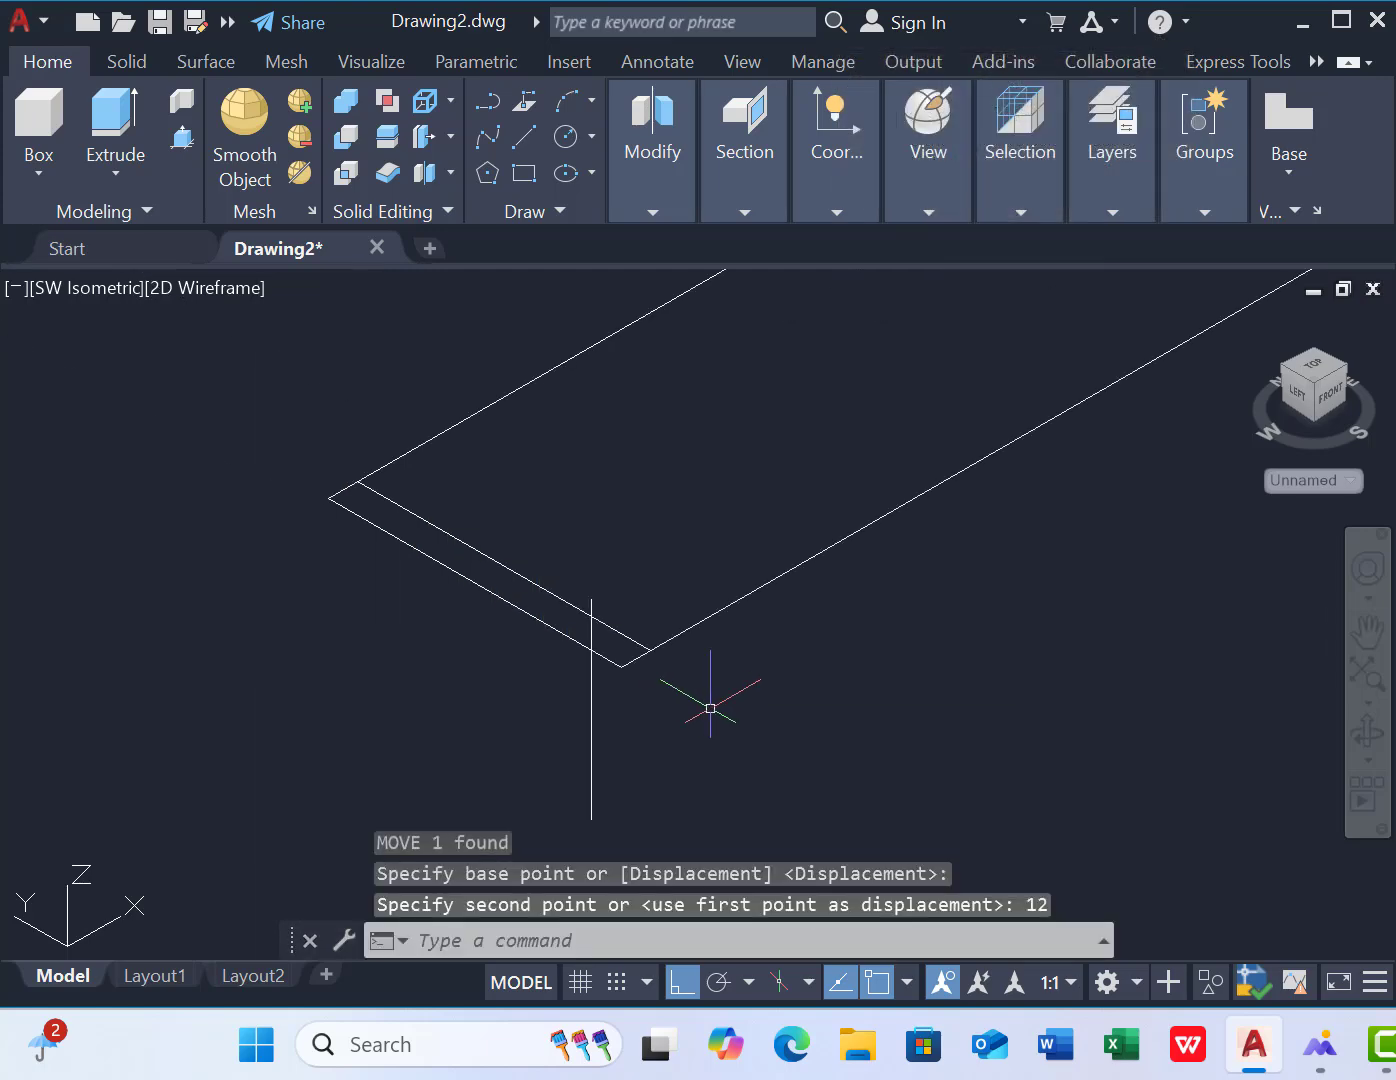
scroll(597, 692, up, 2)
click(571, 648)
key(Escape)
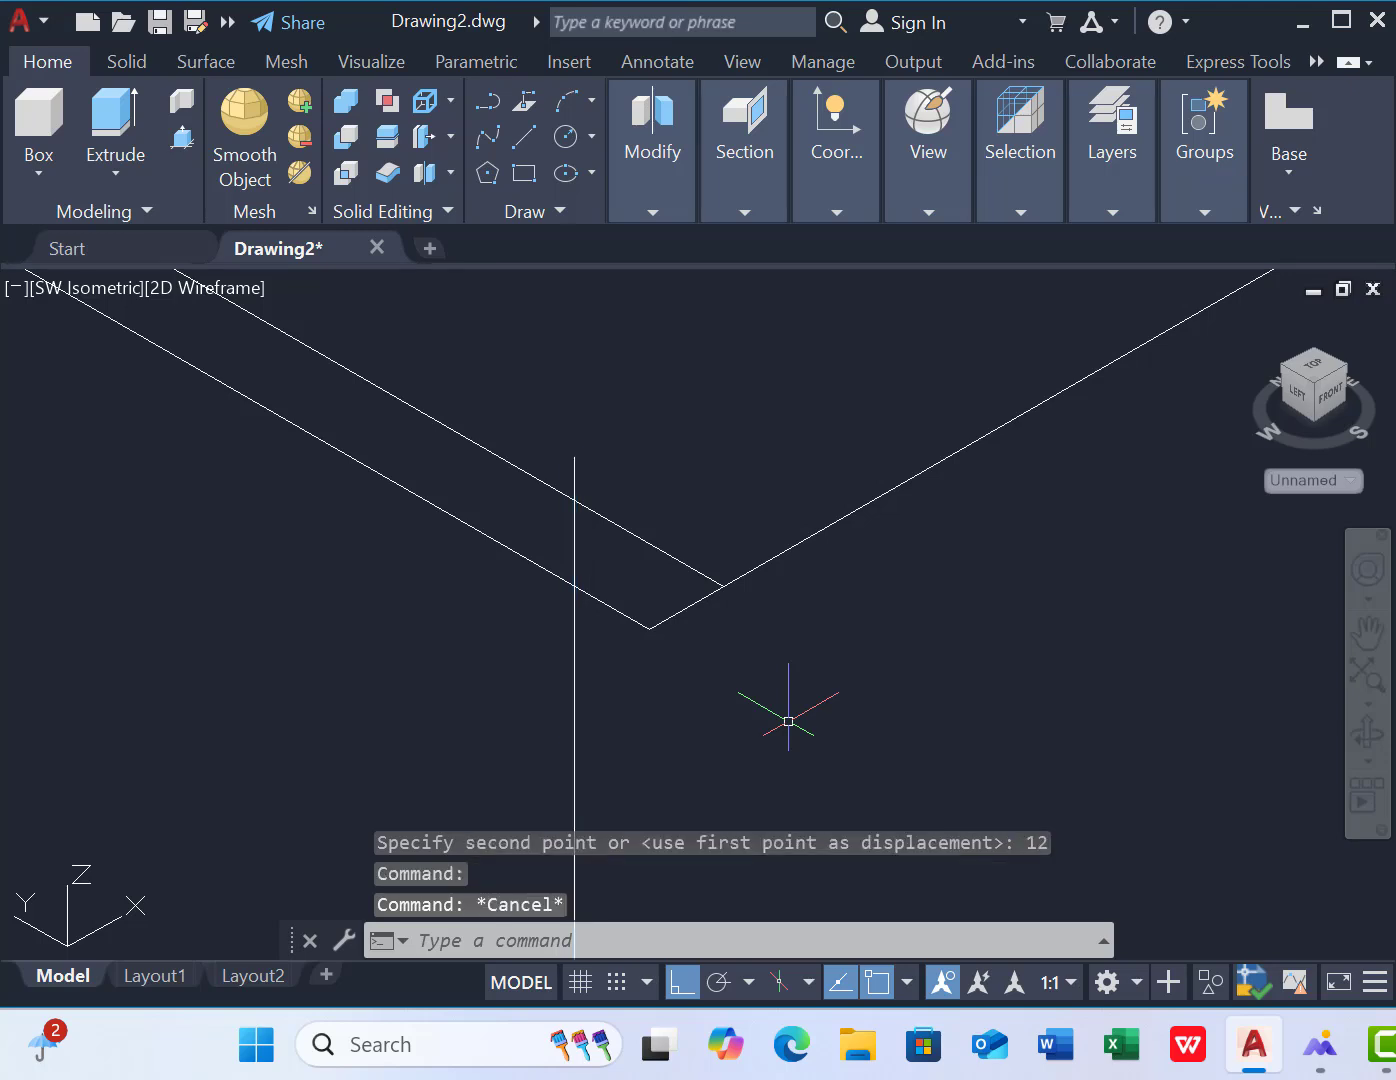
key(ctrl+z)
key(ctrl+z)
Move the vertical line 6 inches inward from the front corner along the Y direction
click(377, 619)
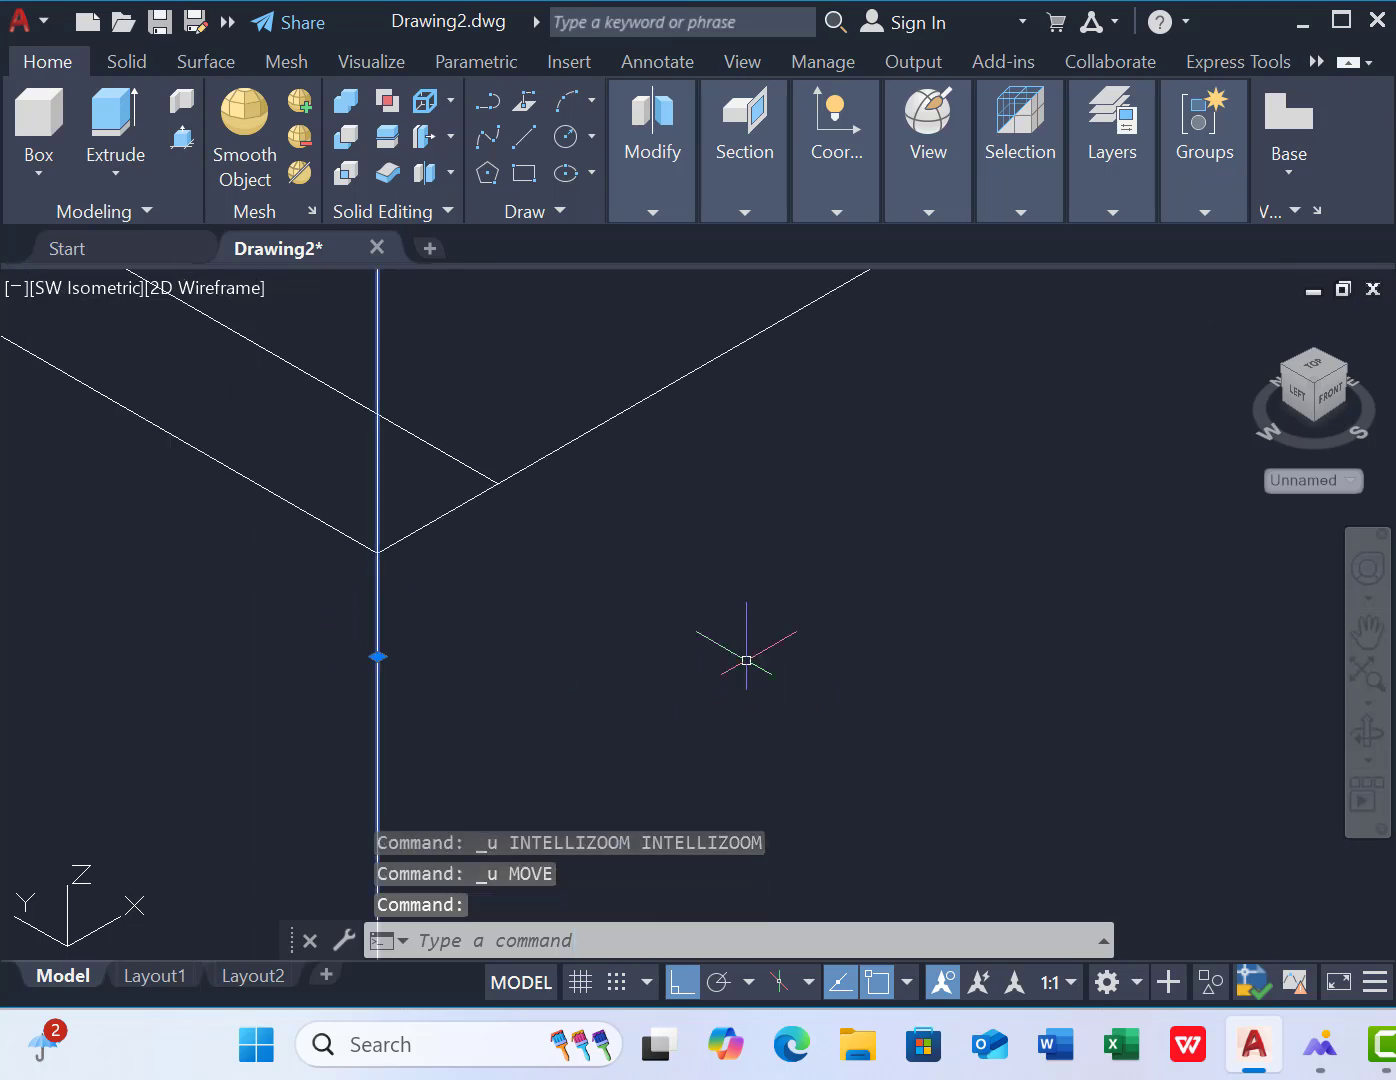
text(m)
key(Return)
click(785, 670)
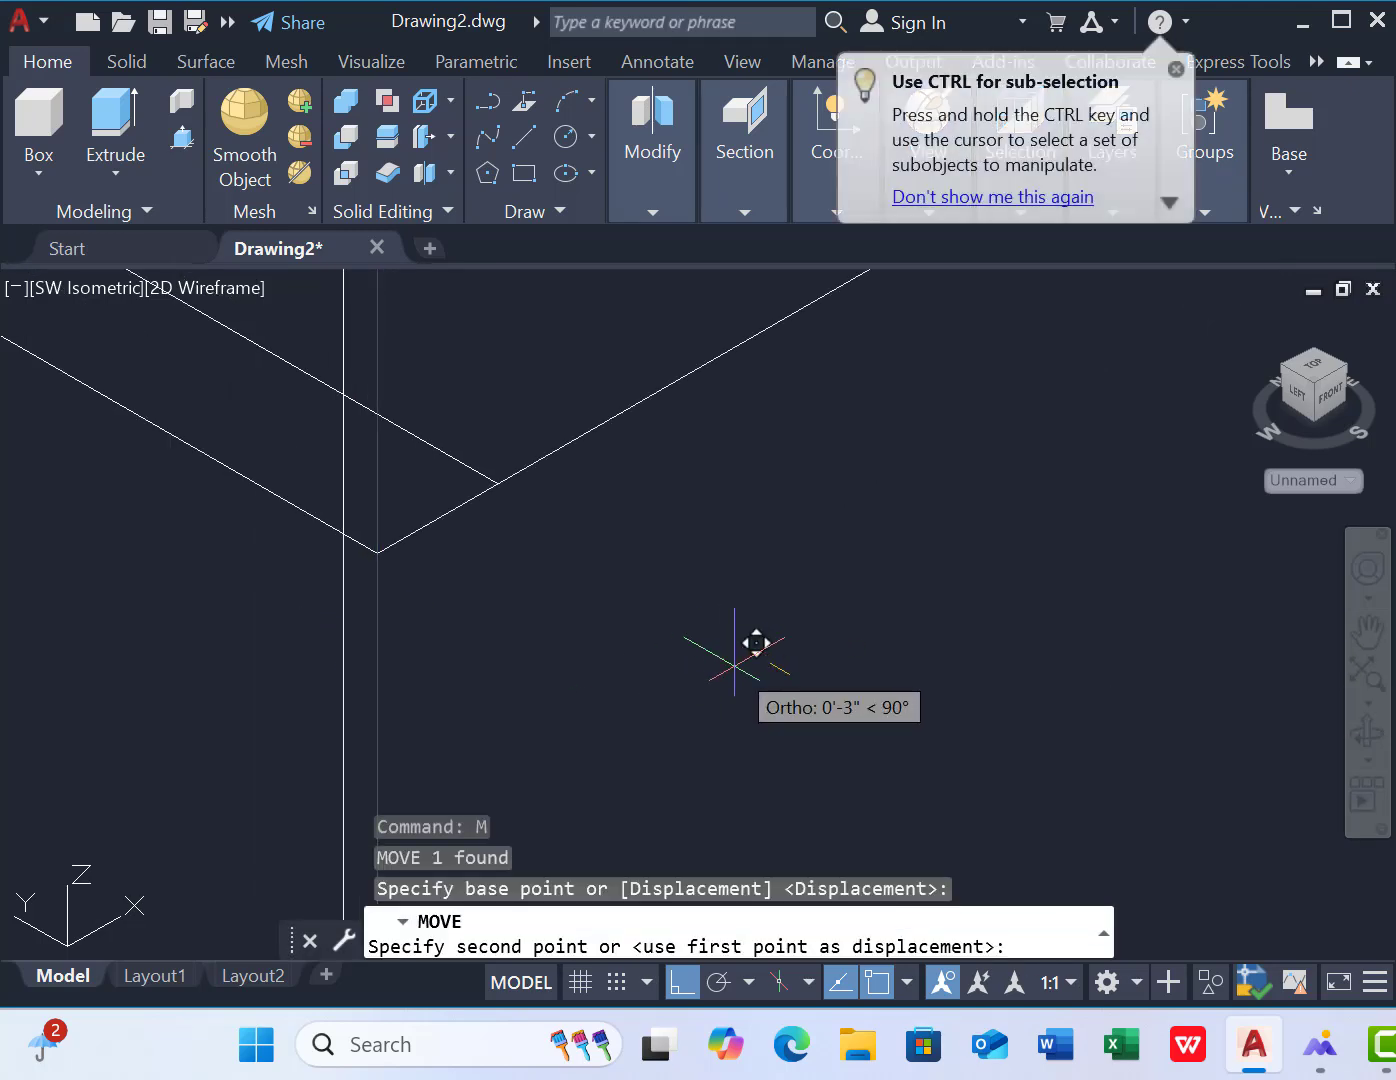
text(6)
key(Return)
scroll(777, 690, up, 1)
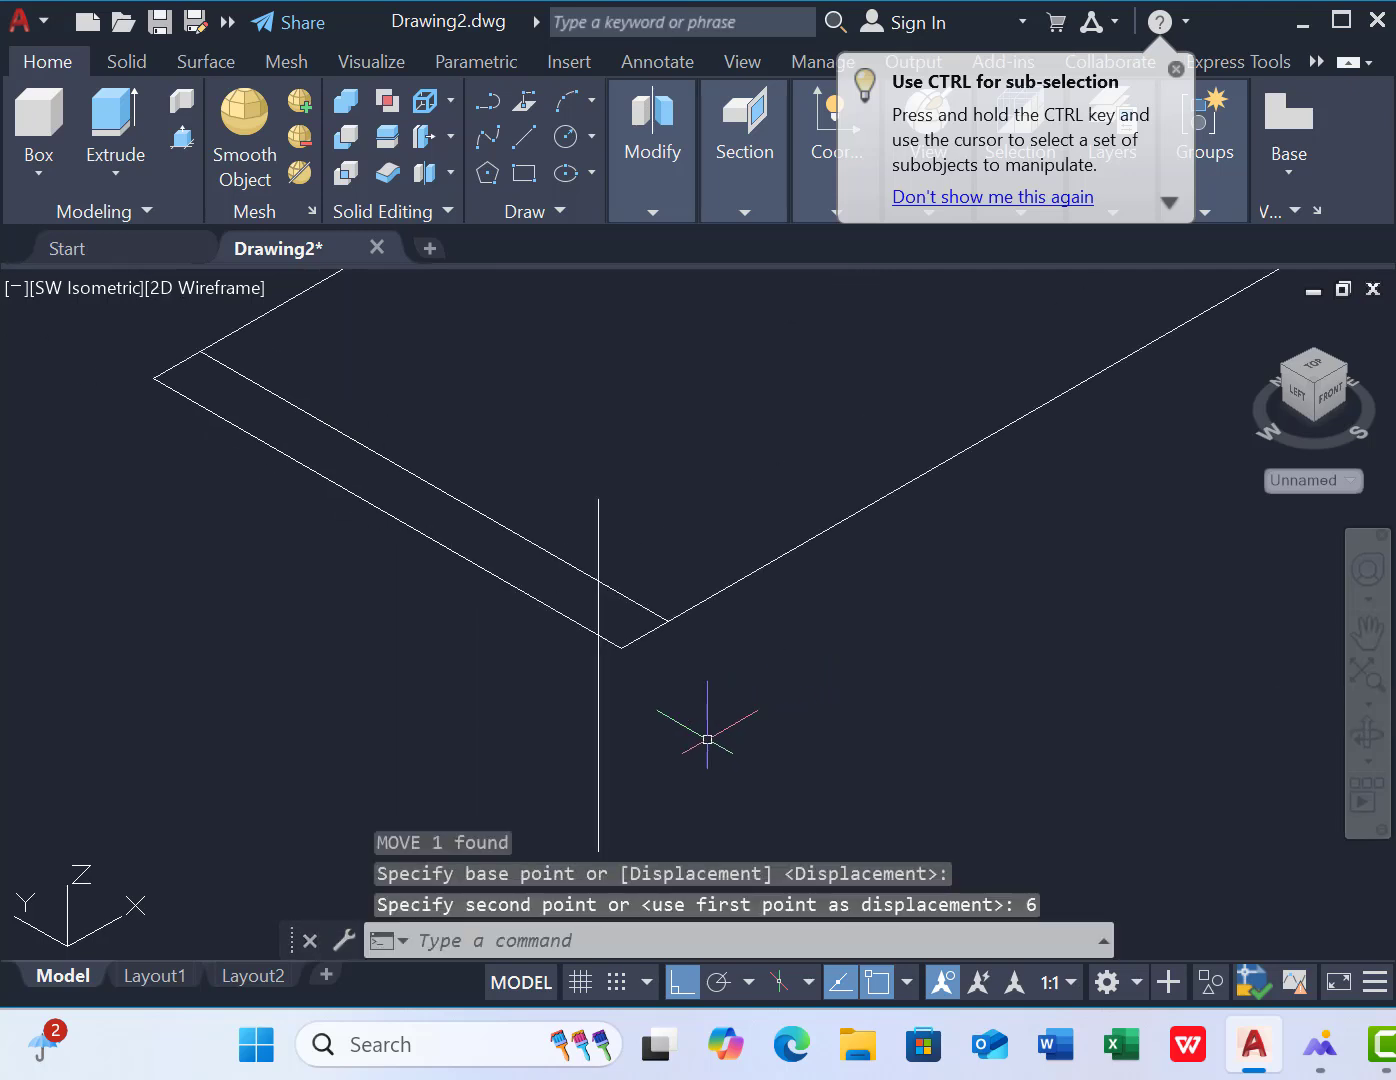
Presspull the narrow strip at the short end up 3 inches and display the model in Shades of Gray
scroll(710, 686, down, 4)
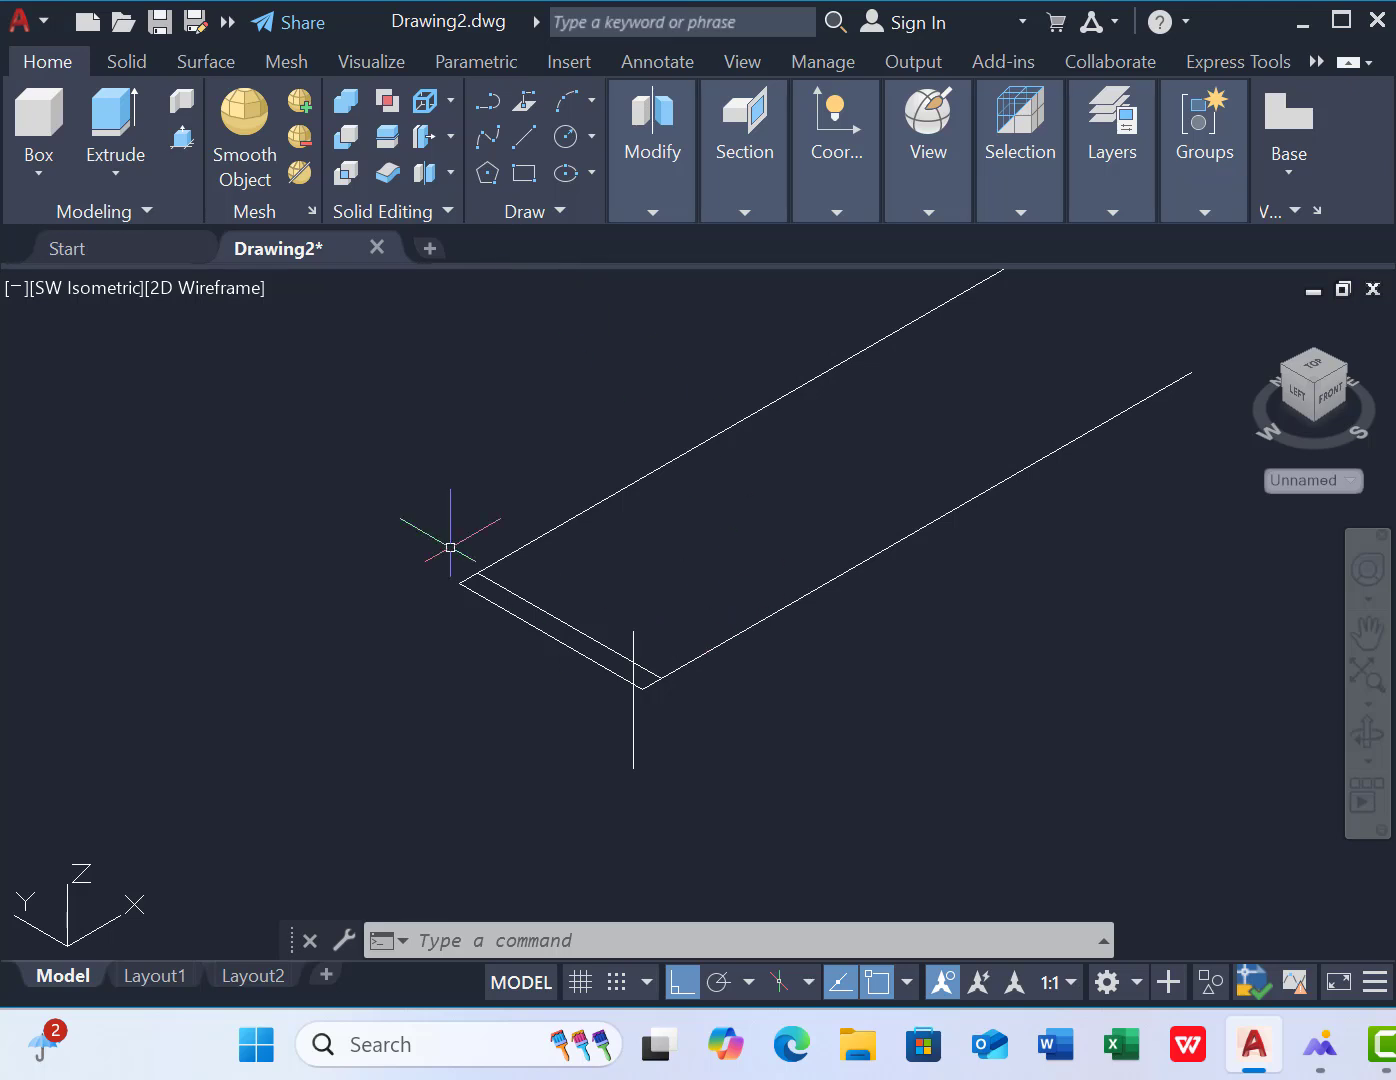
click(182, 140)
scroll(593, 655, up, 4)
click(594, 652)
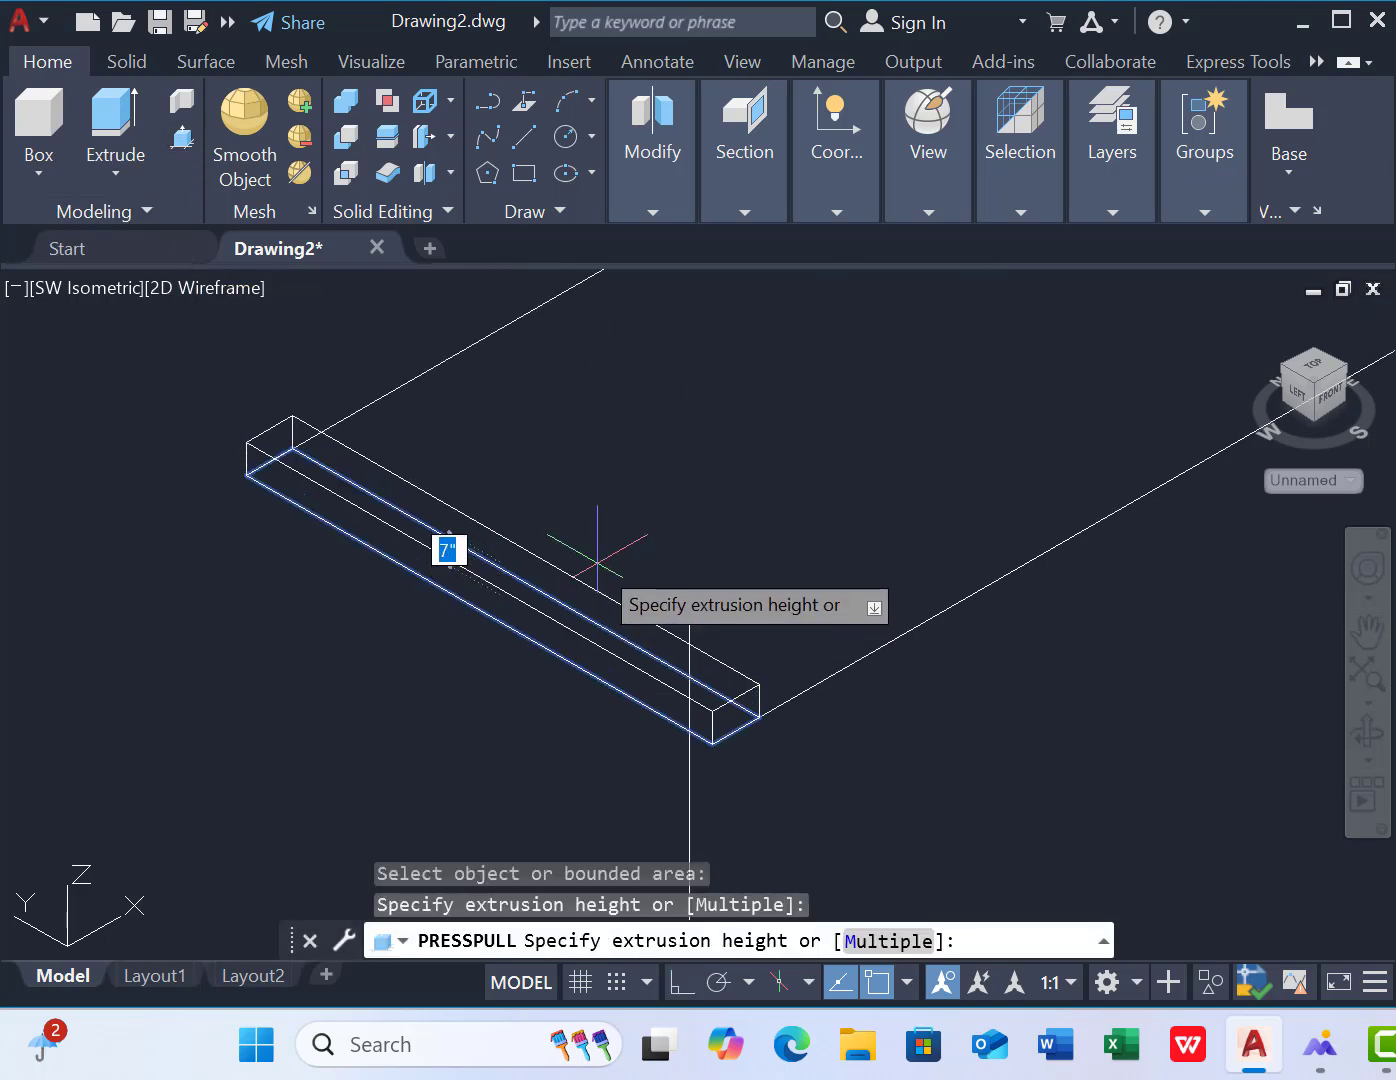
text(3)
key(Return)
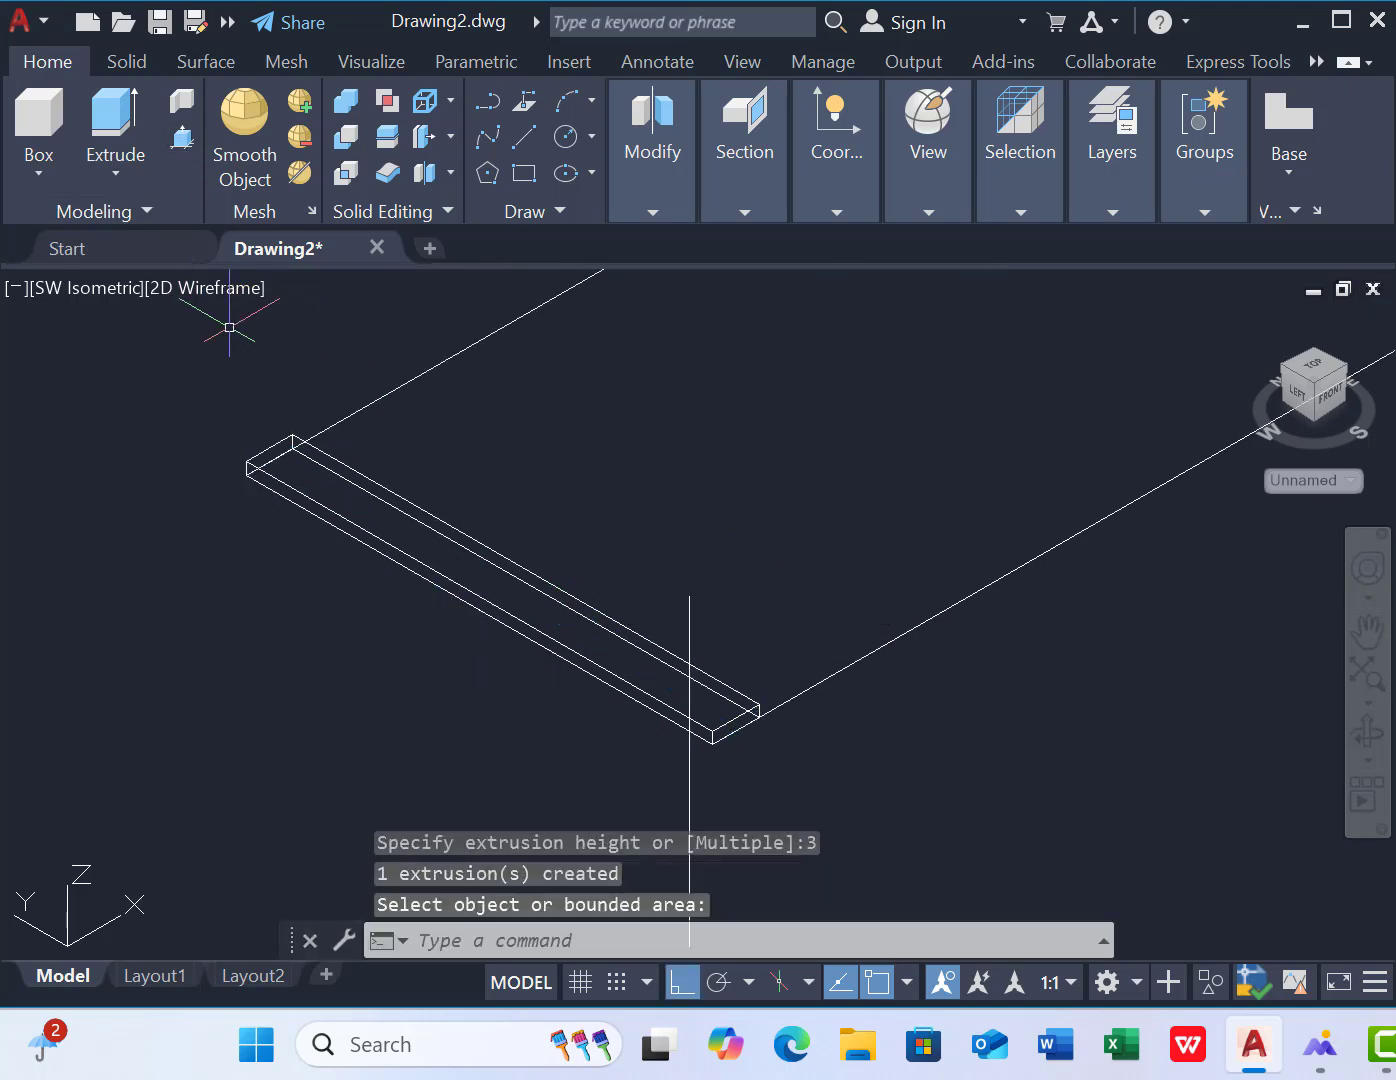
click(222, 289)
click(331, 576)
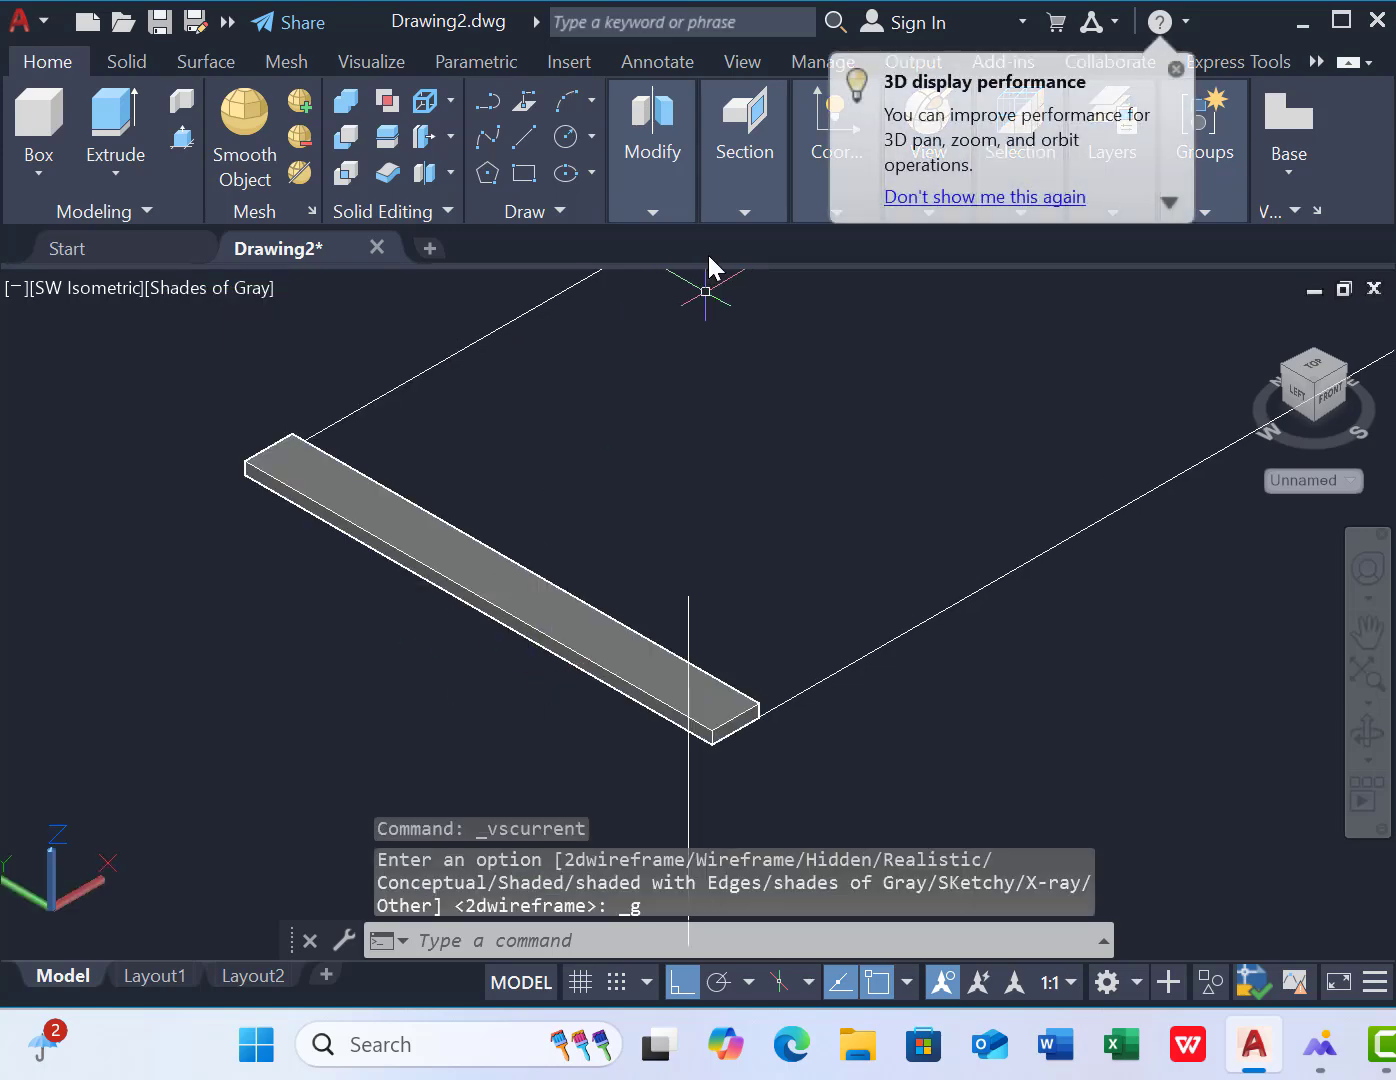
Create a path array of the plank along the outline's long front edge
click(652, 150)
click(776, 319)
click(554, 611)
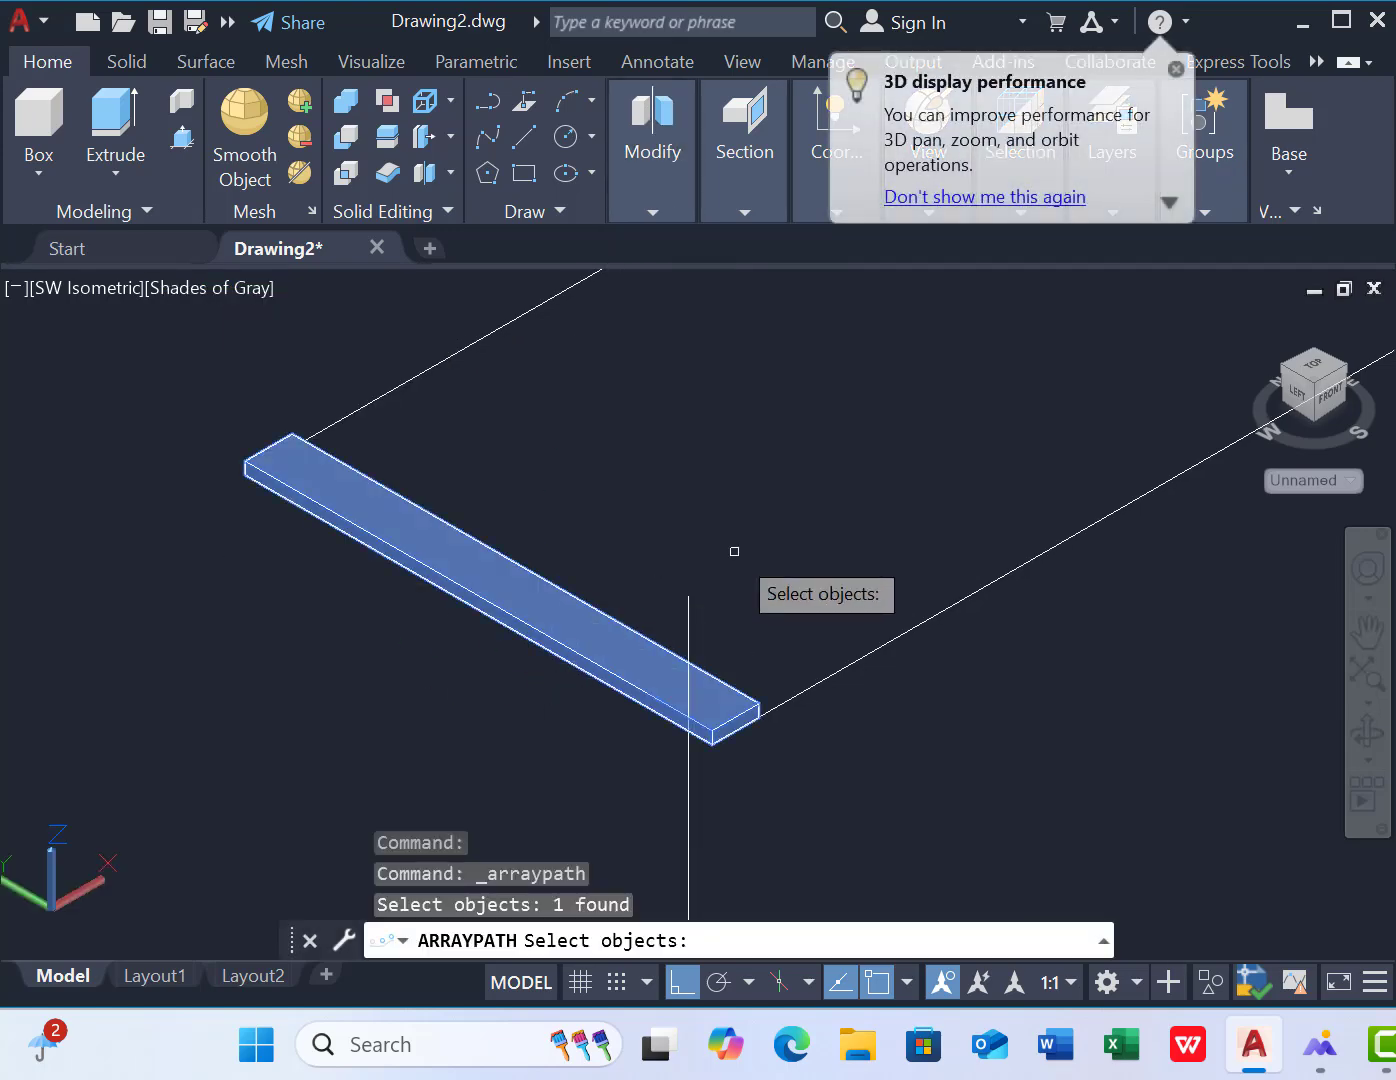
key(Return)
click(813, 687)
scroll(1182, 372, up, 5)
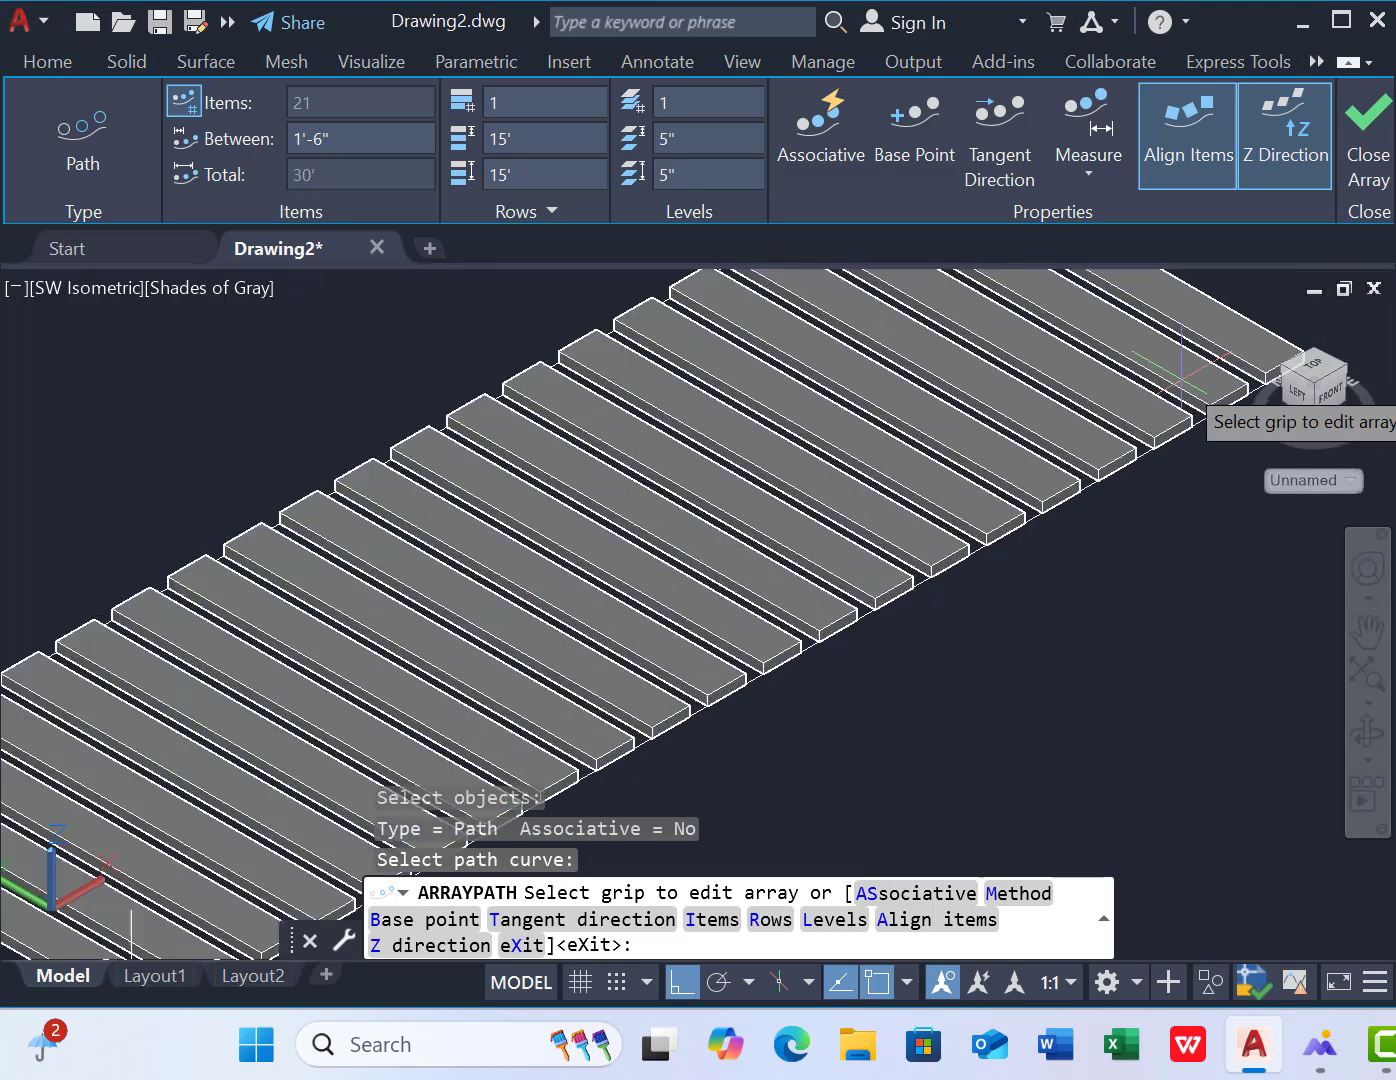
scroll(914, 508, down, 2)
key(Escape)
Delete the last plank at the far end of the row
click(1140, 392)
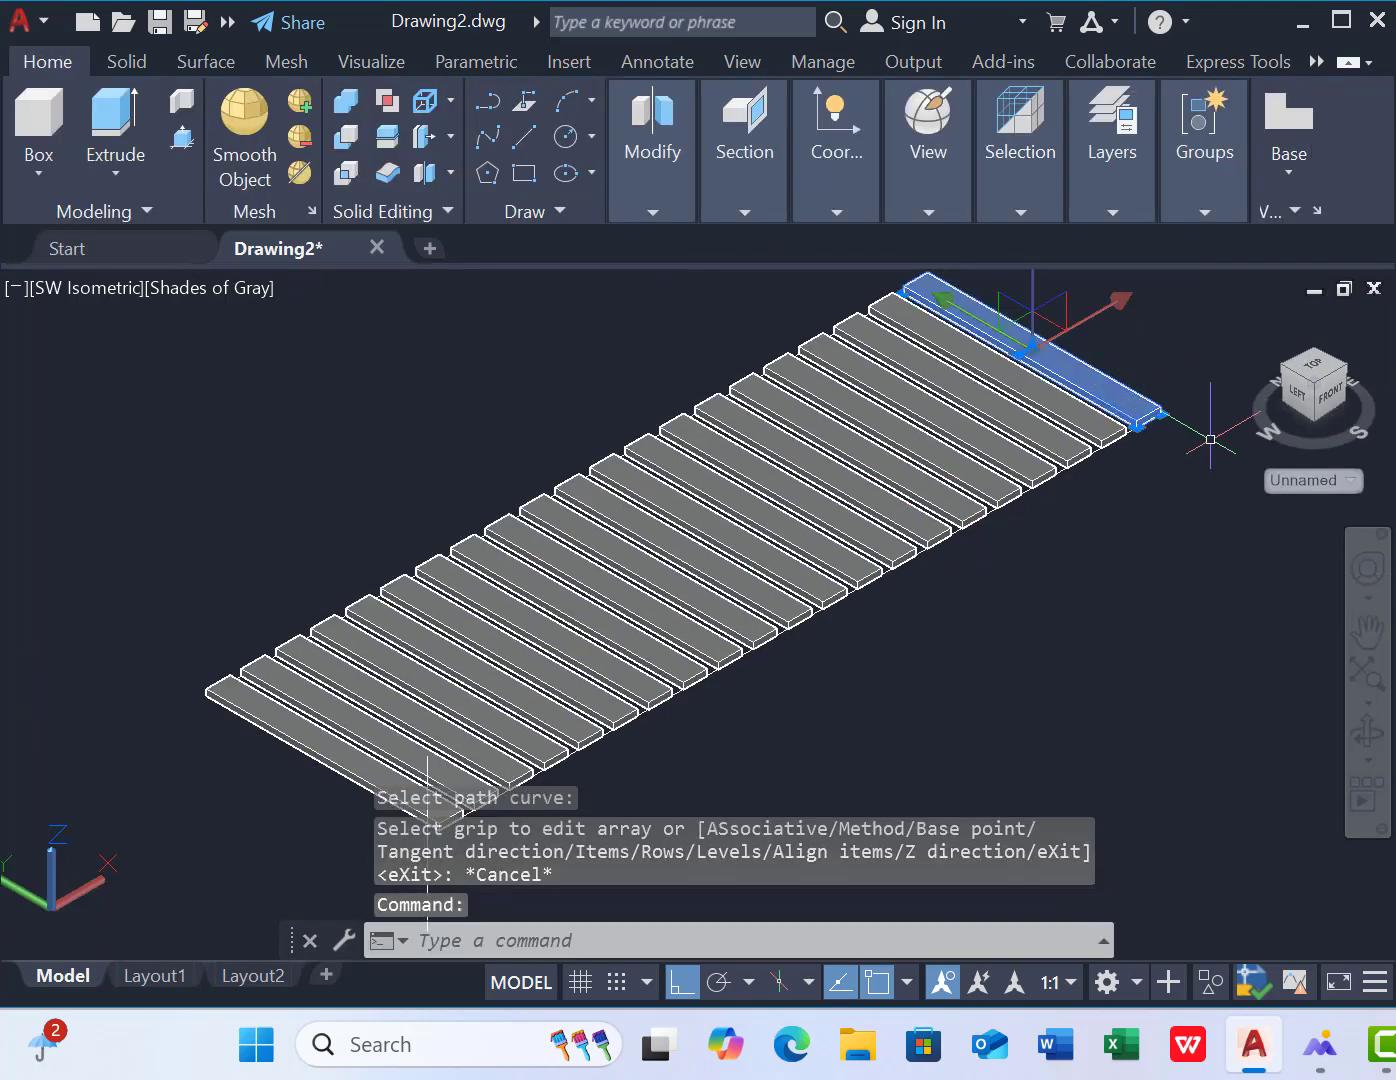
key(Delete)
scroll(1000, 411, down, 1)
Draw a 4 by 4 inch rectangle in the empty space beside the front planks
scroll(710, 670, up, 4)
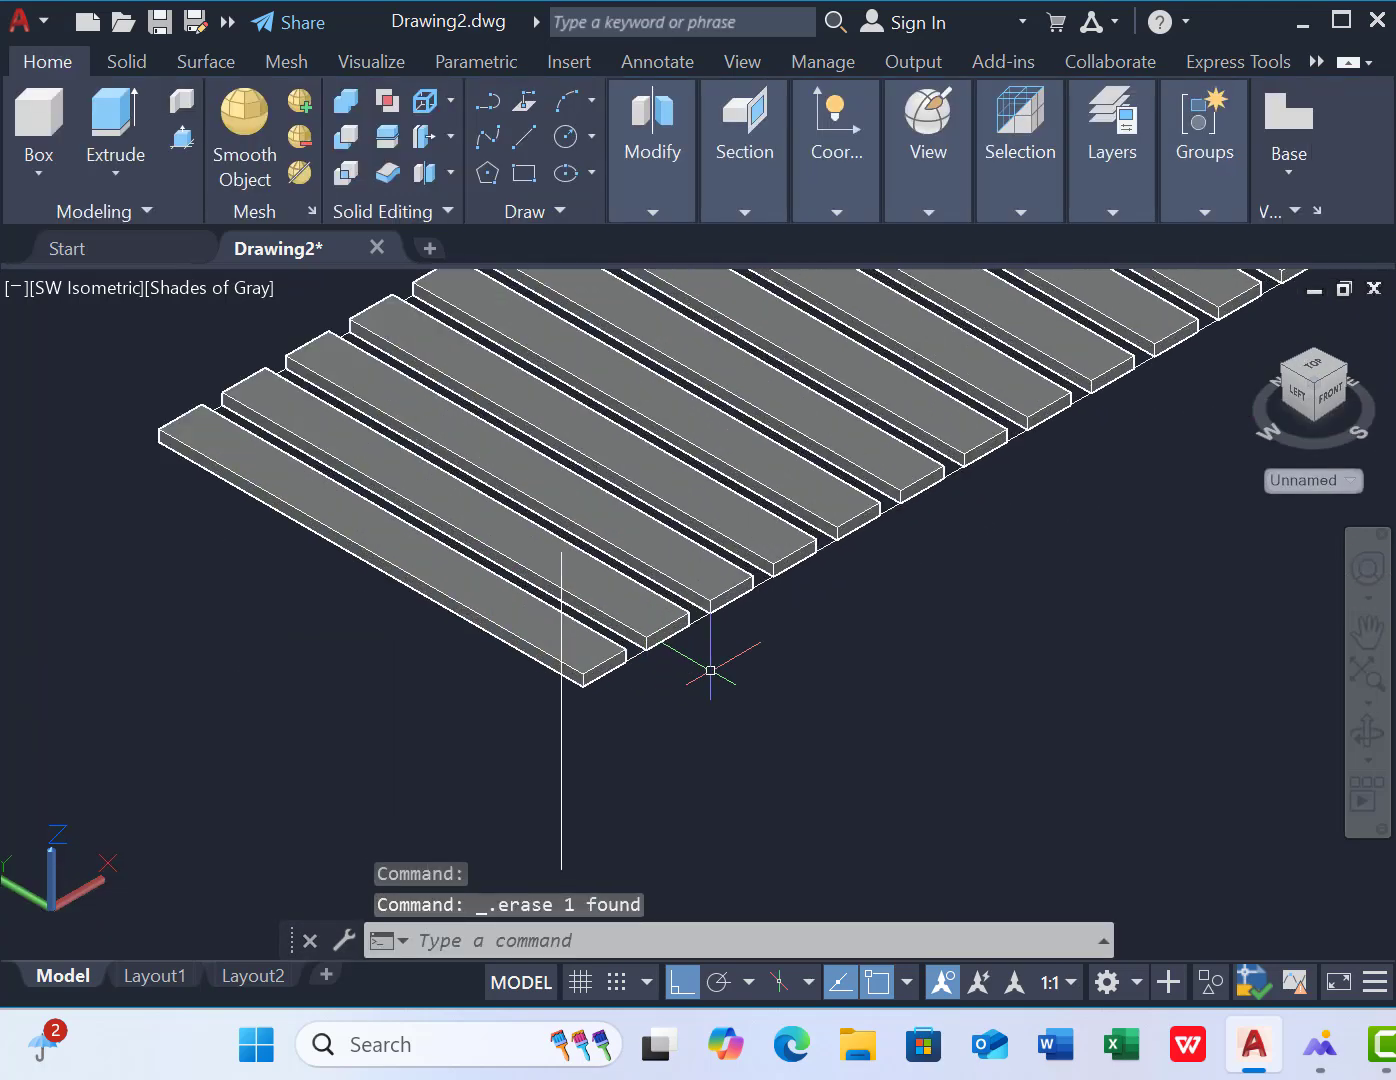
click(528, 174)
click(743, 723)
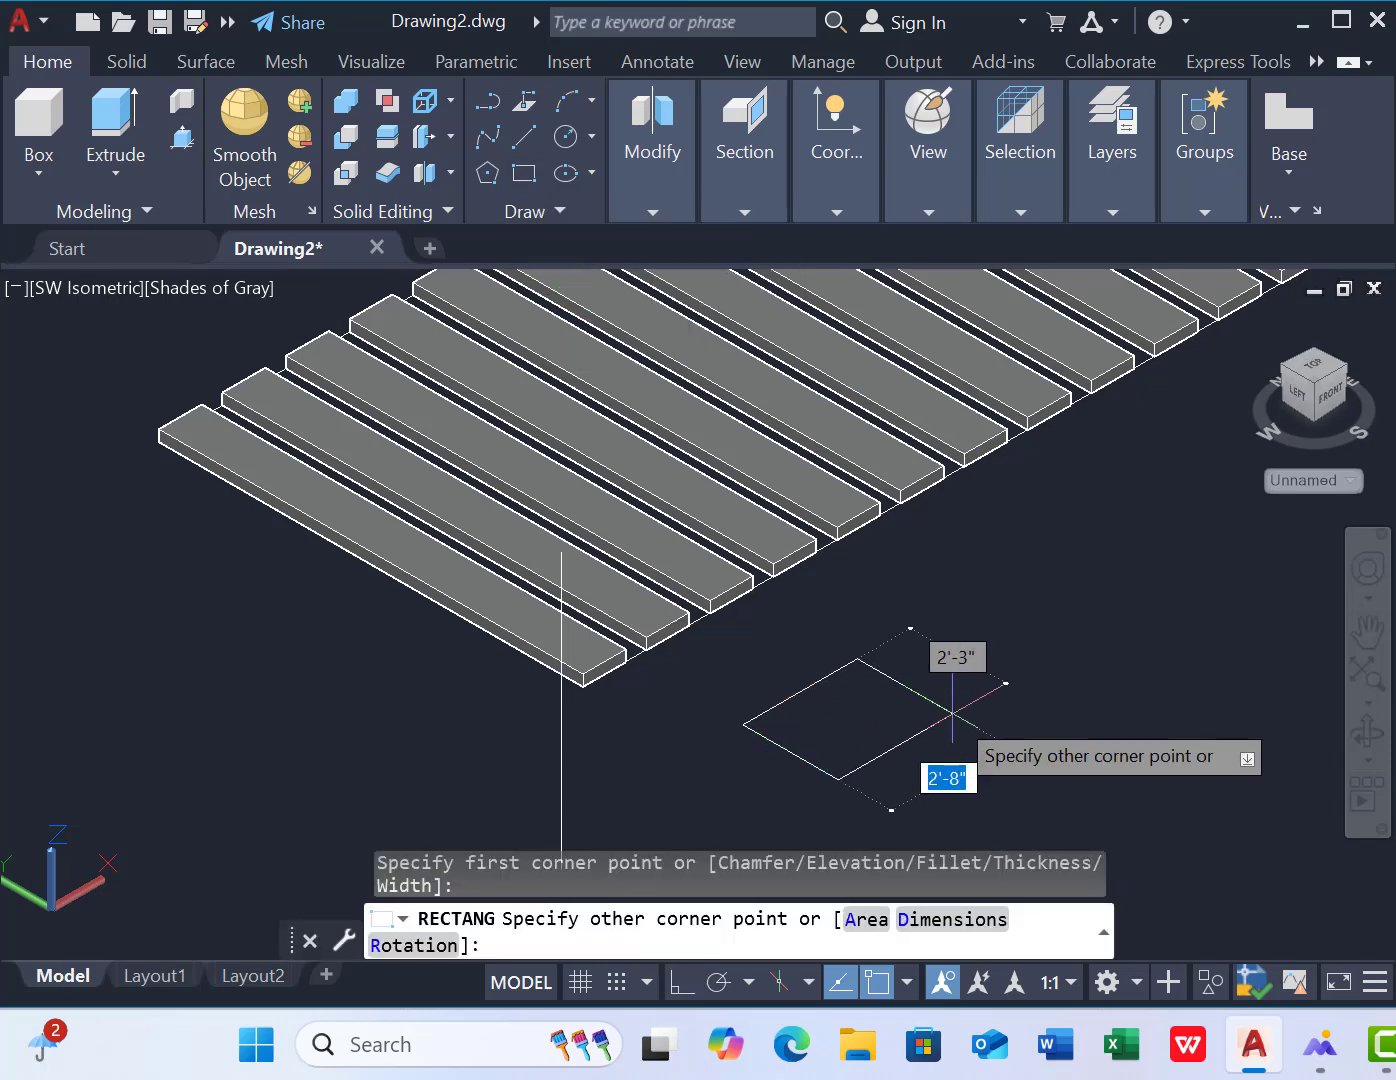
text(@4,4)
key(Return)
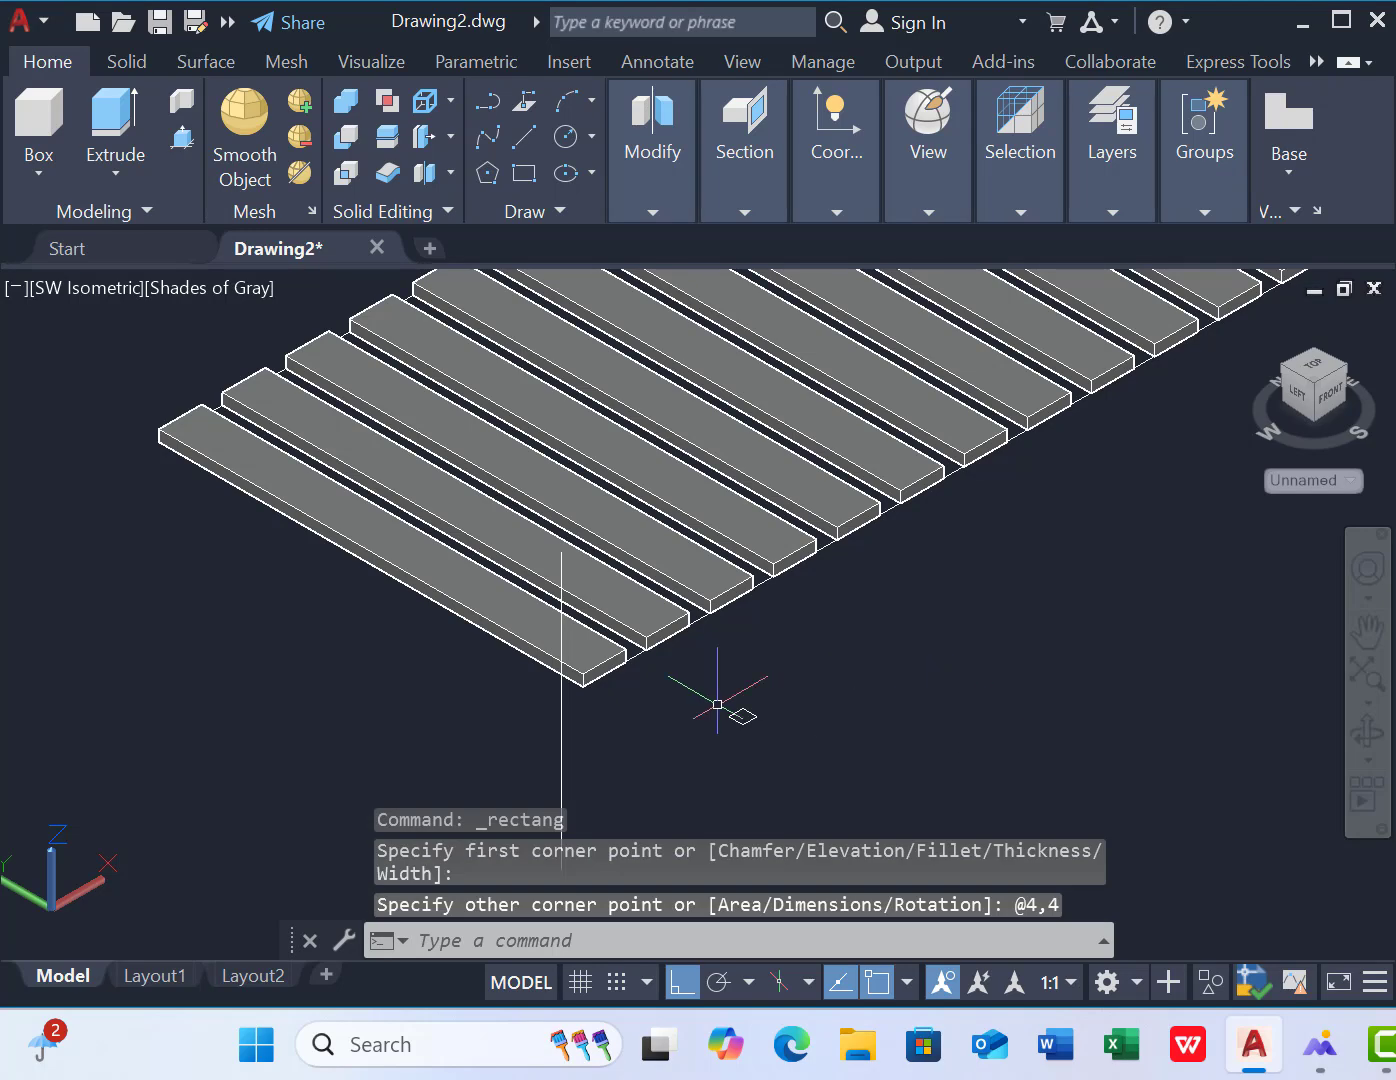
Sweep the small square profile along the vertical line to form a solid post
scroll(690, 693, up, 3)
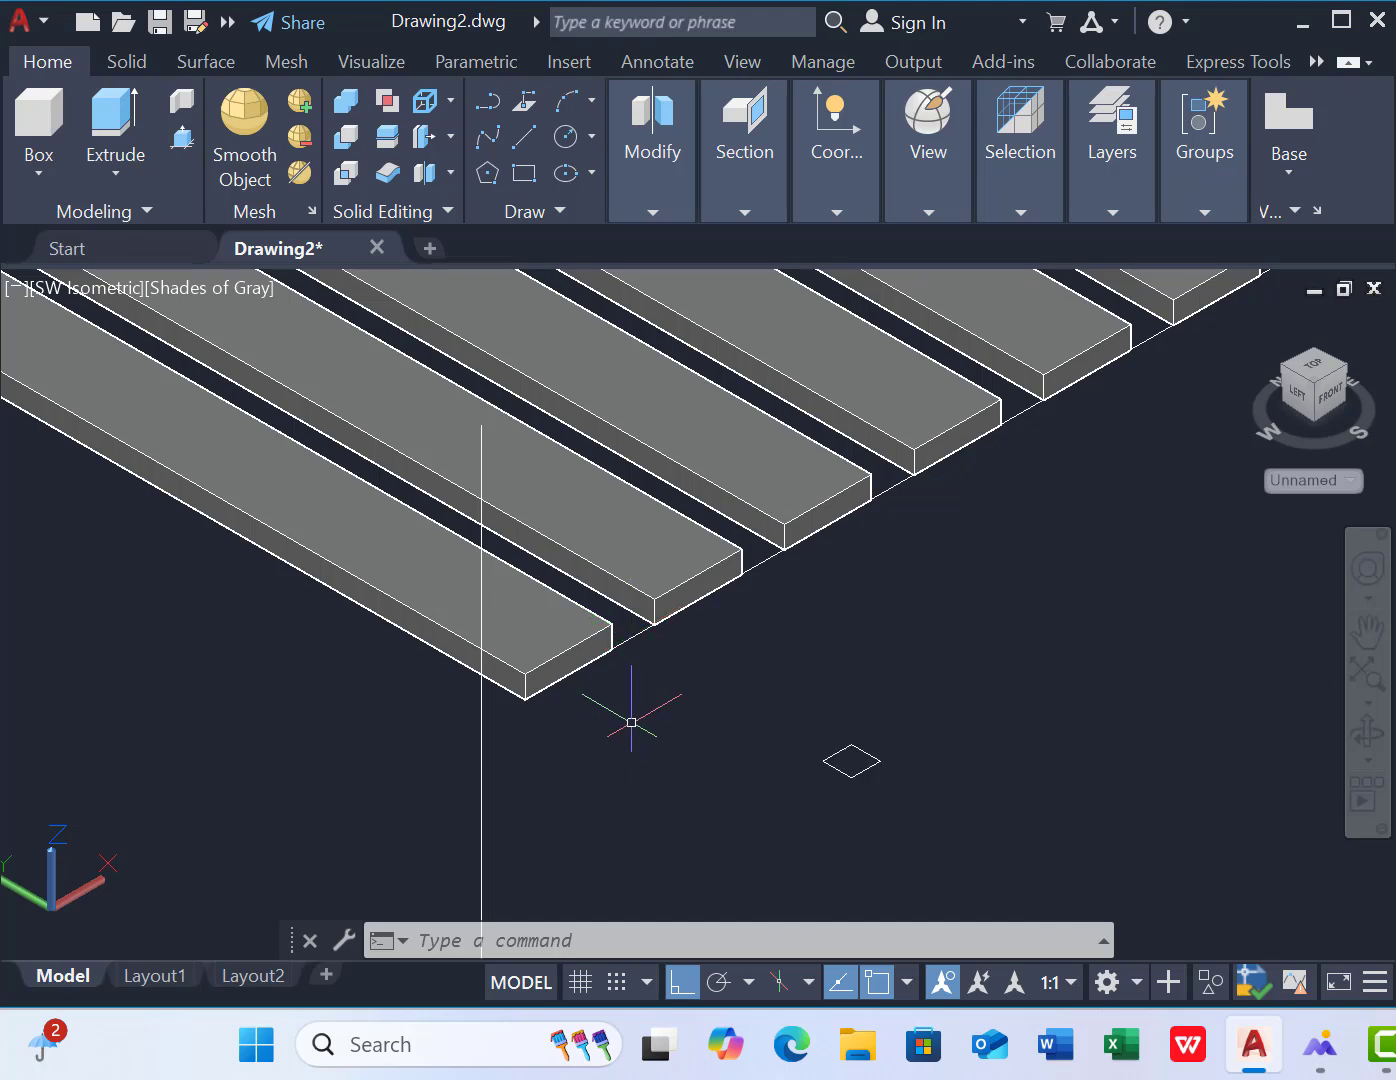
click(126, 163)
click(140, 404)
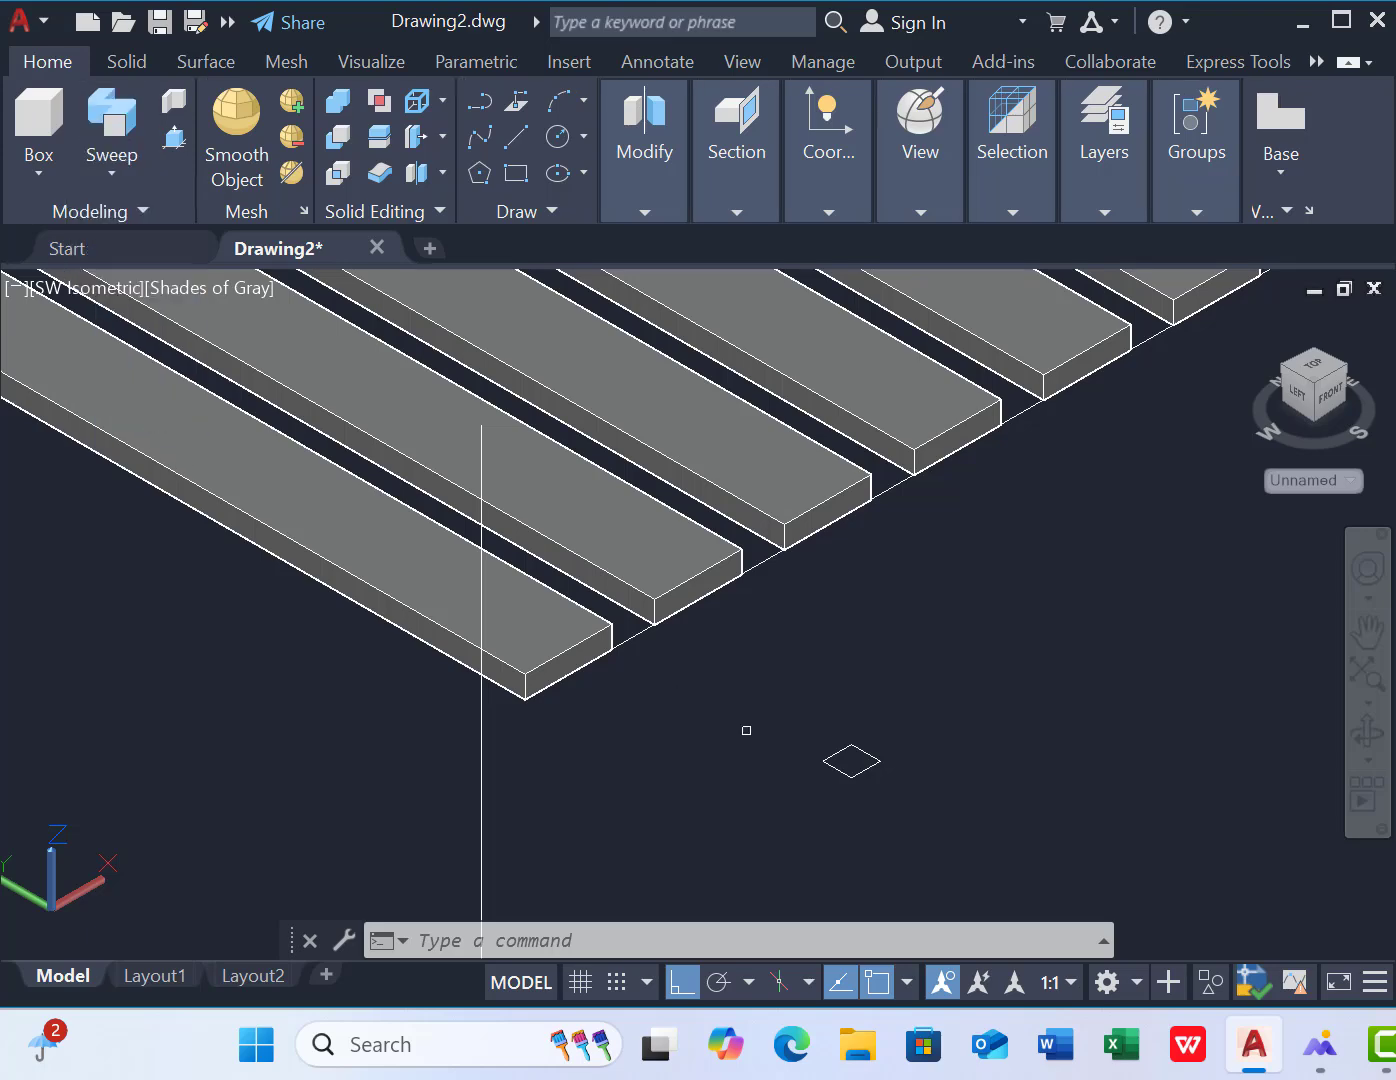
click(865, 770)
key(Return)
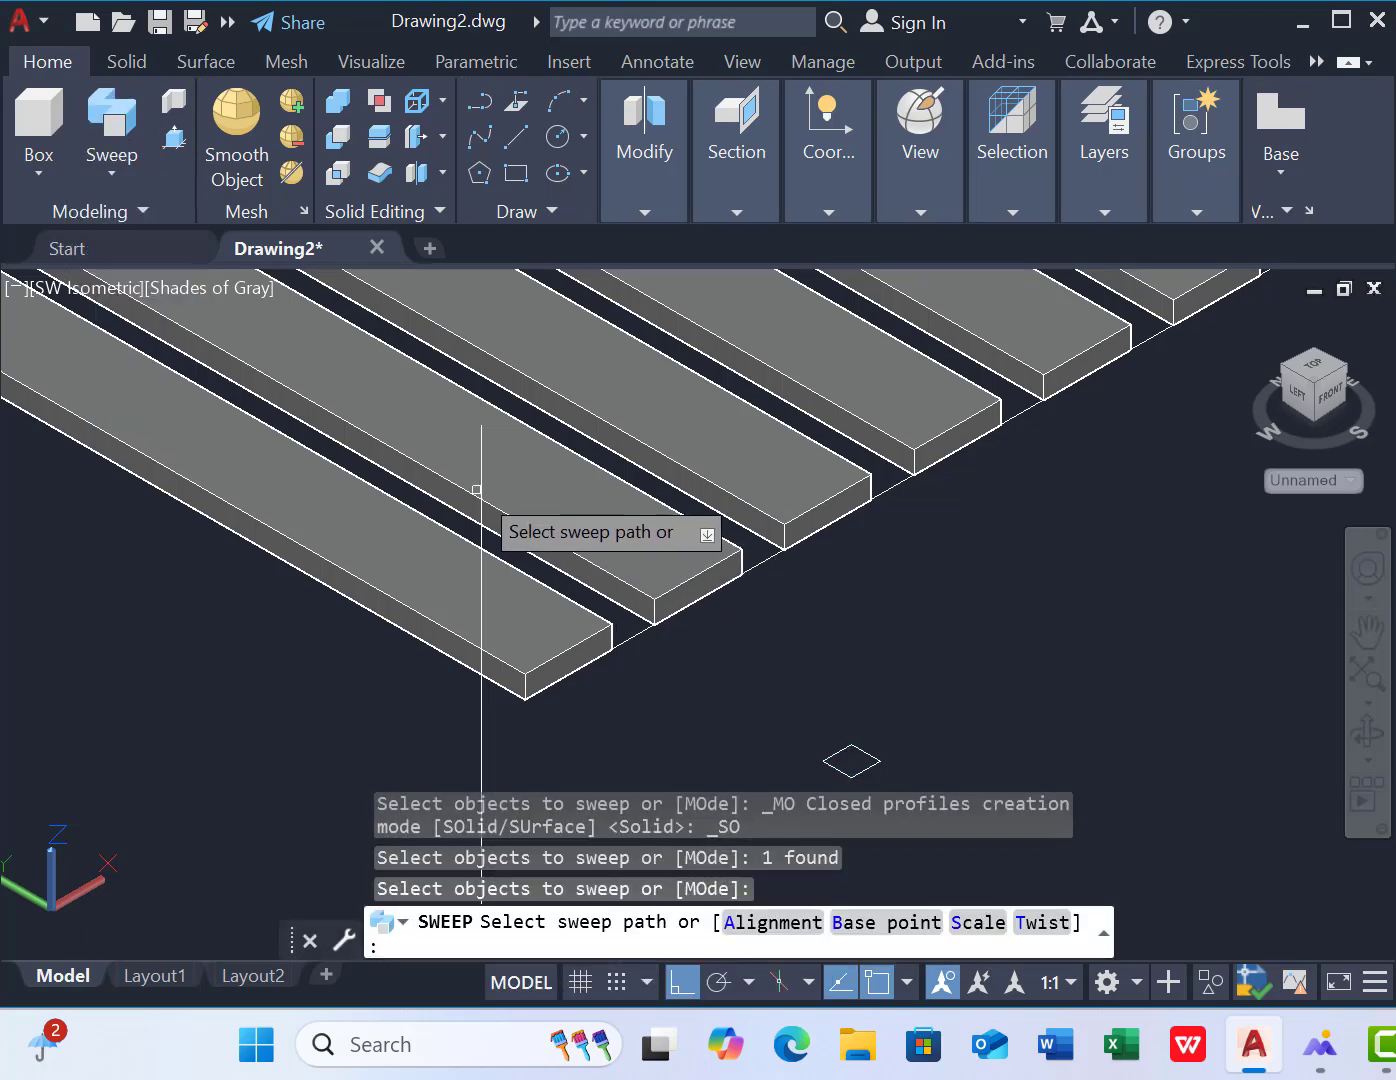
click(482, 511)
scroll(637, 668, down, 3)
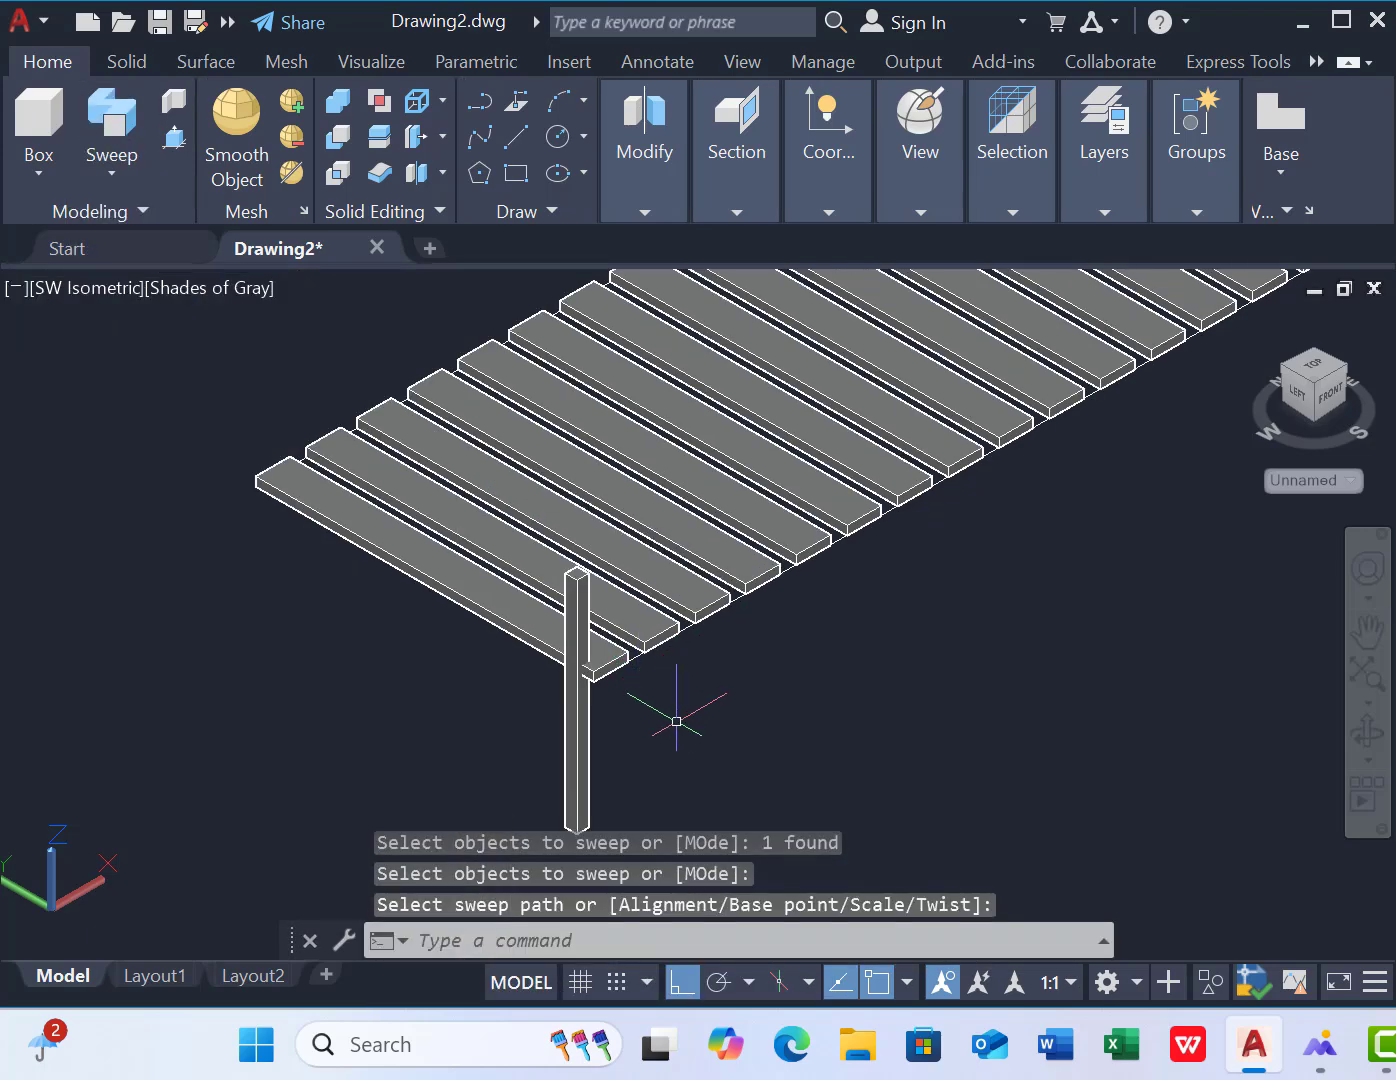
Create a path array of the square post along the line under the planks' long front edge
scroll(677, 720, up, 2)
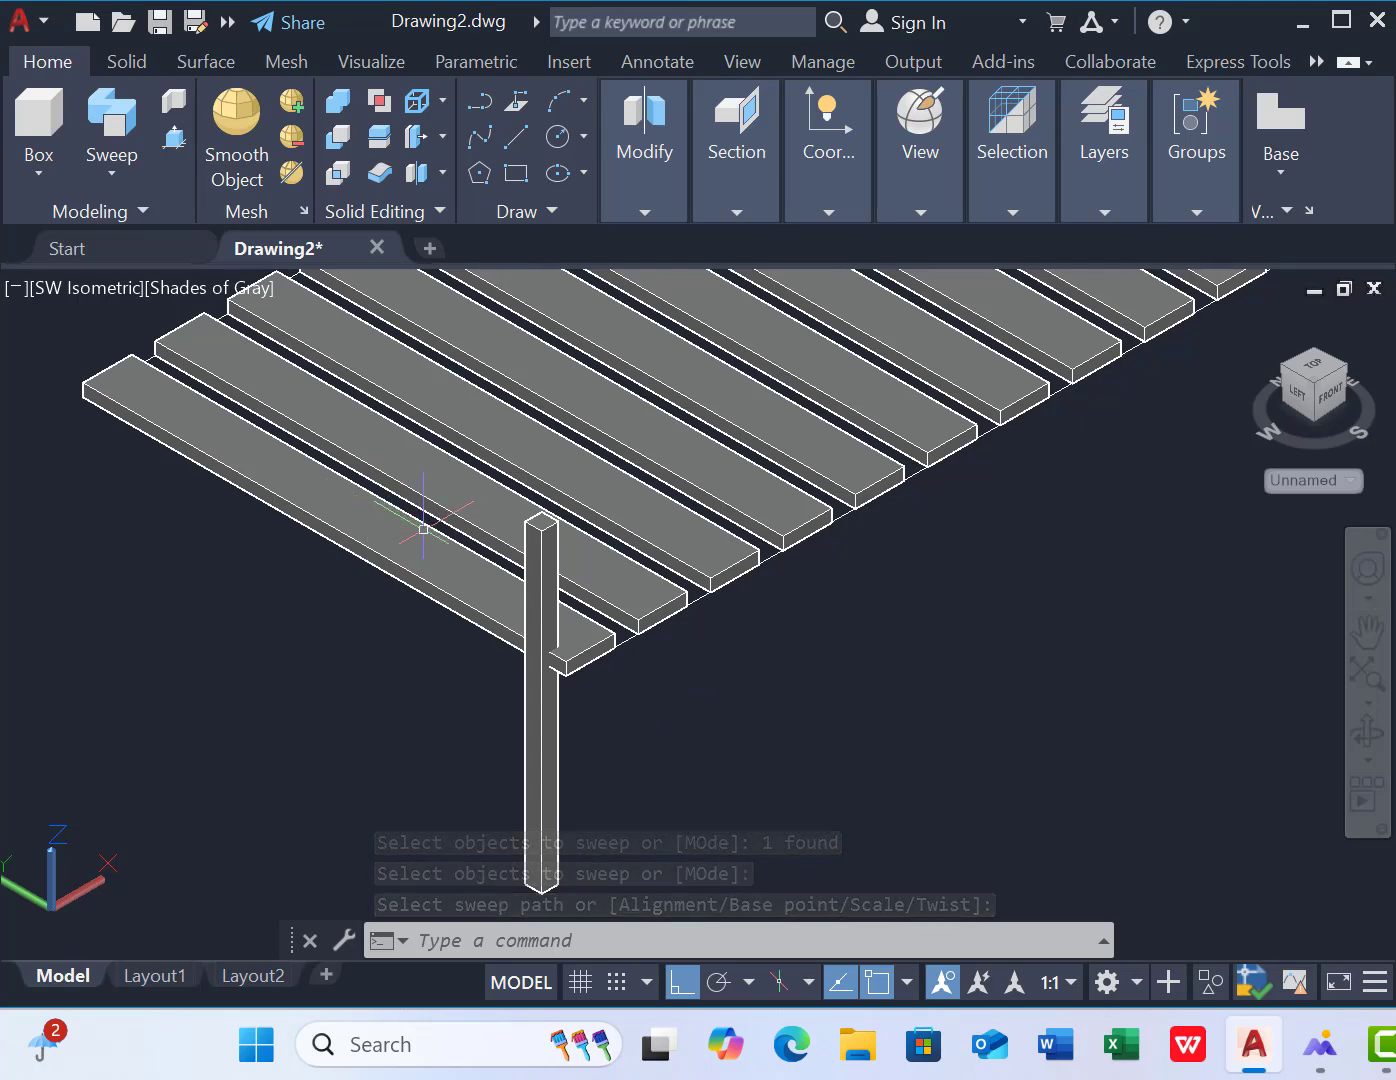
click(643, 177)
click(777, 318)
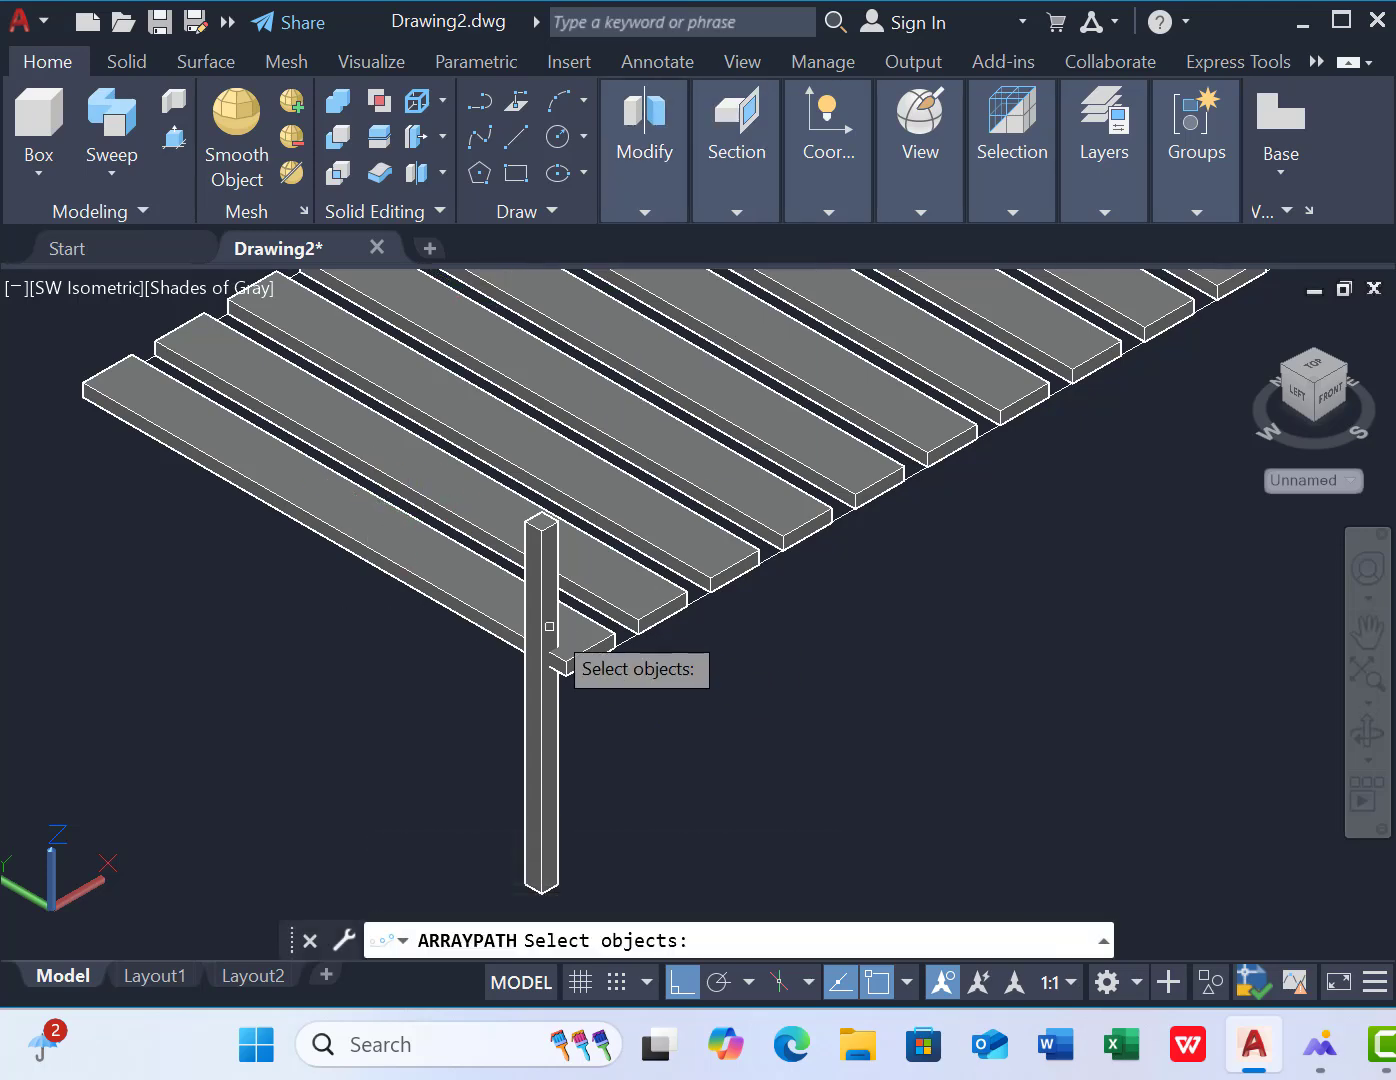
click(553, 640)
key(Return)
scroll(621, 621, up, 3)
click(622, 622)
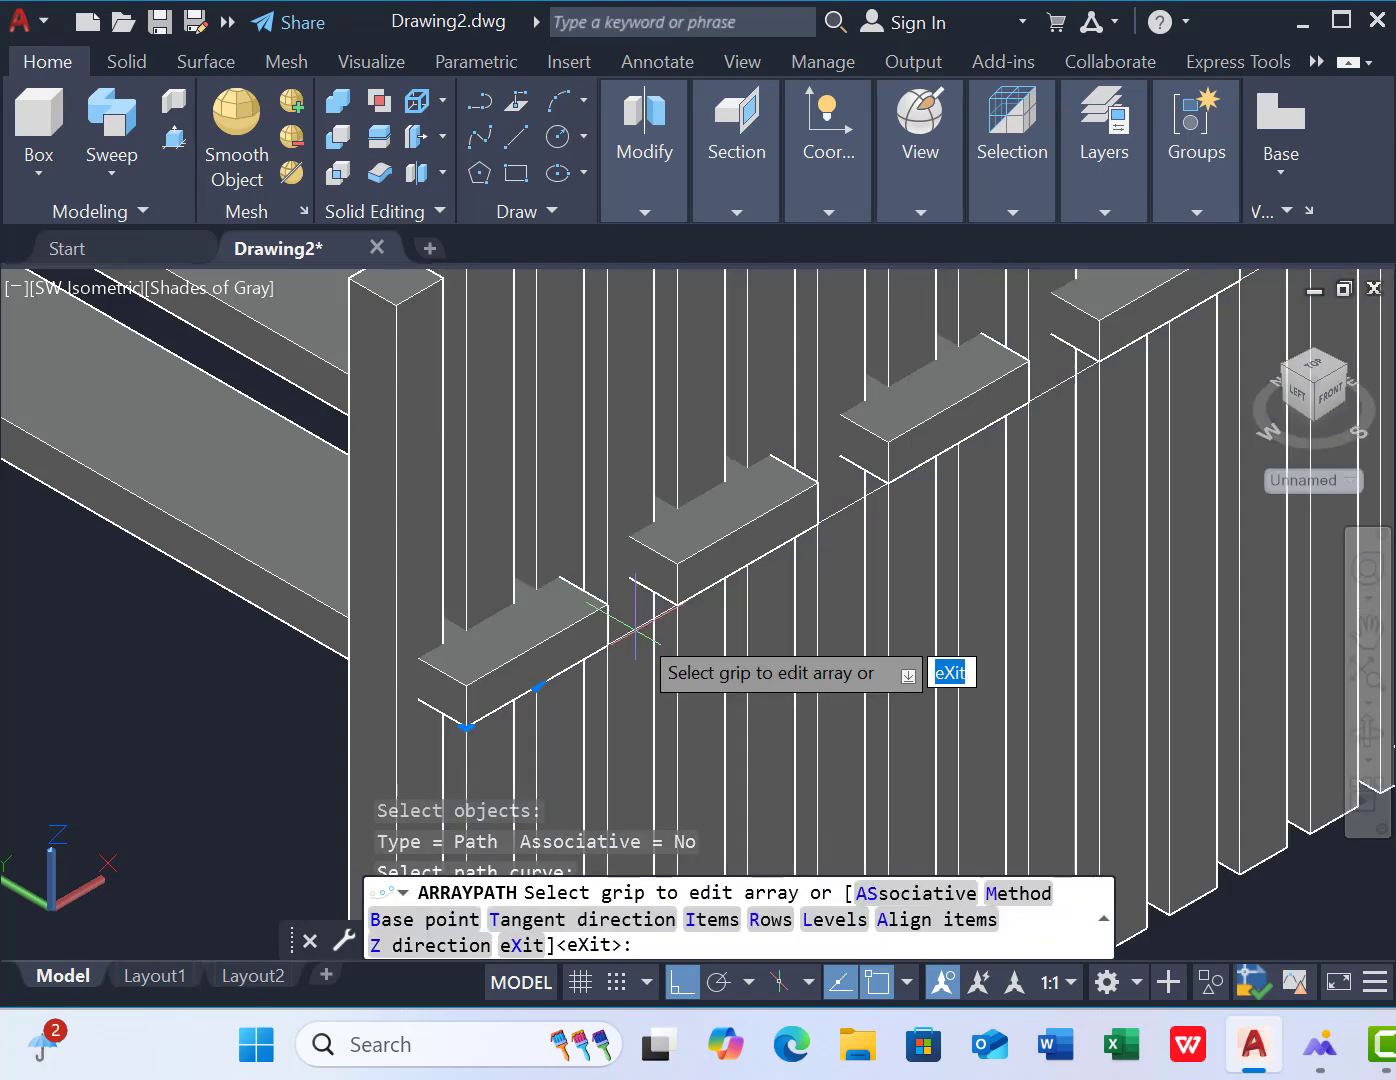
Switch the post array to the Divide method with 10 items and finish it
scroll(610, 701, down, 5)
scroll(1011, 545, up, 2)
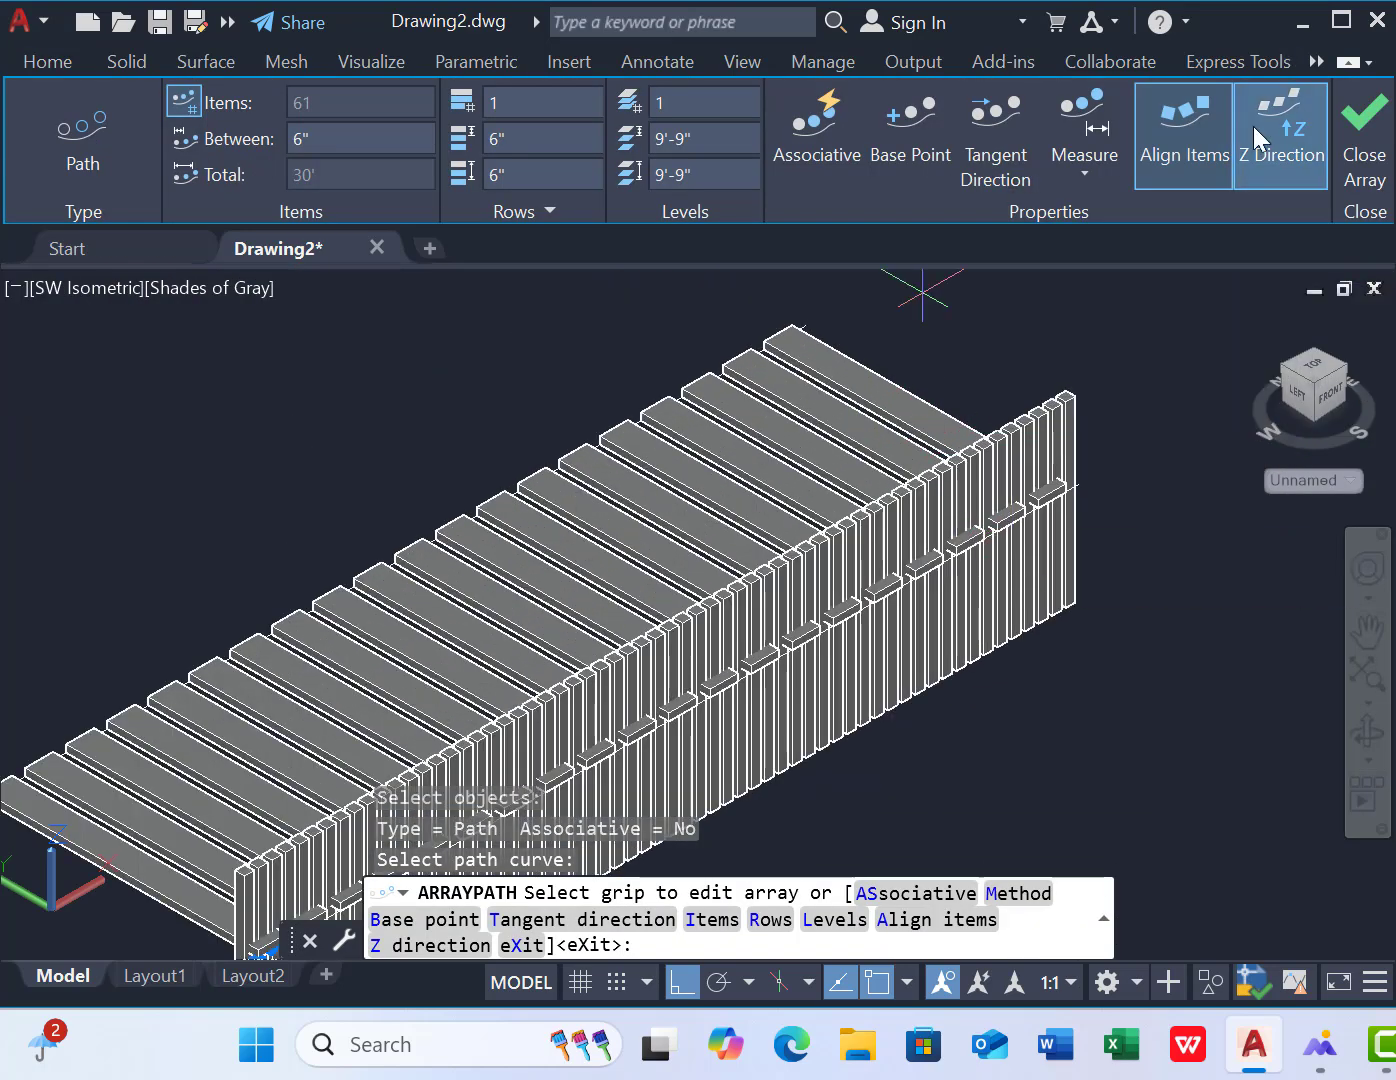
click(1080, 165)
click(1090, 228)
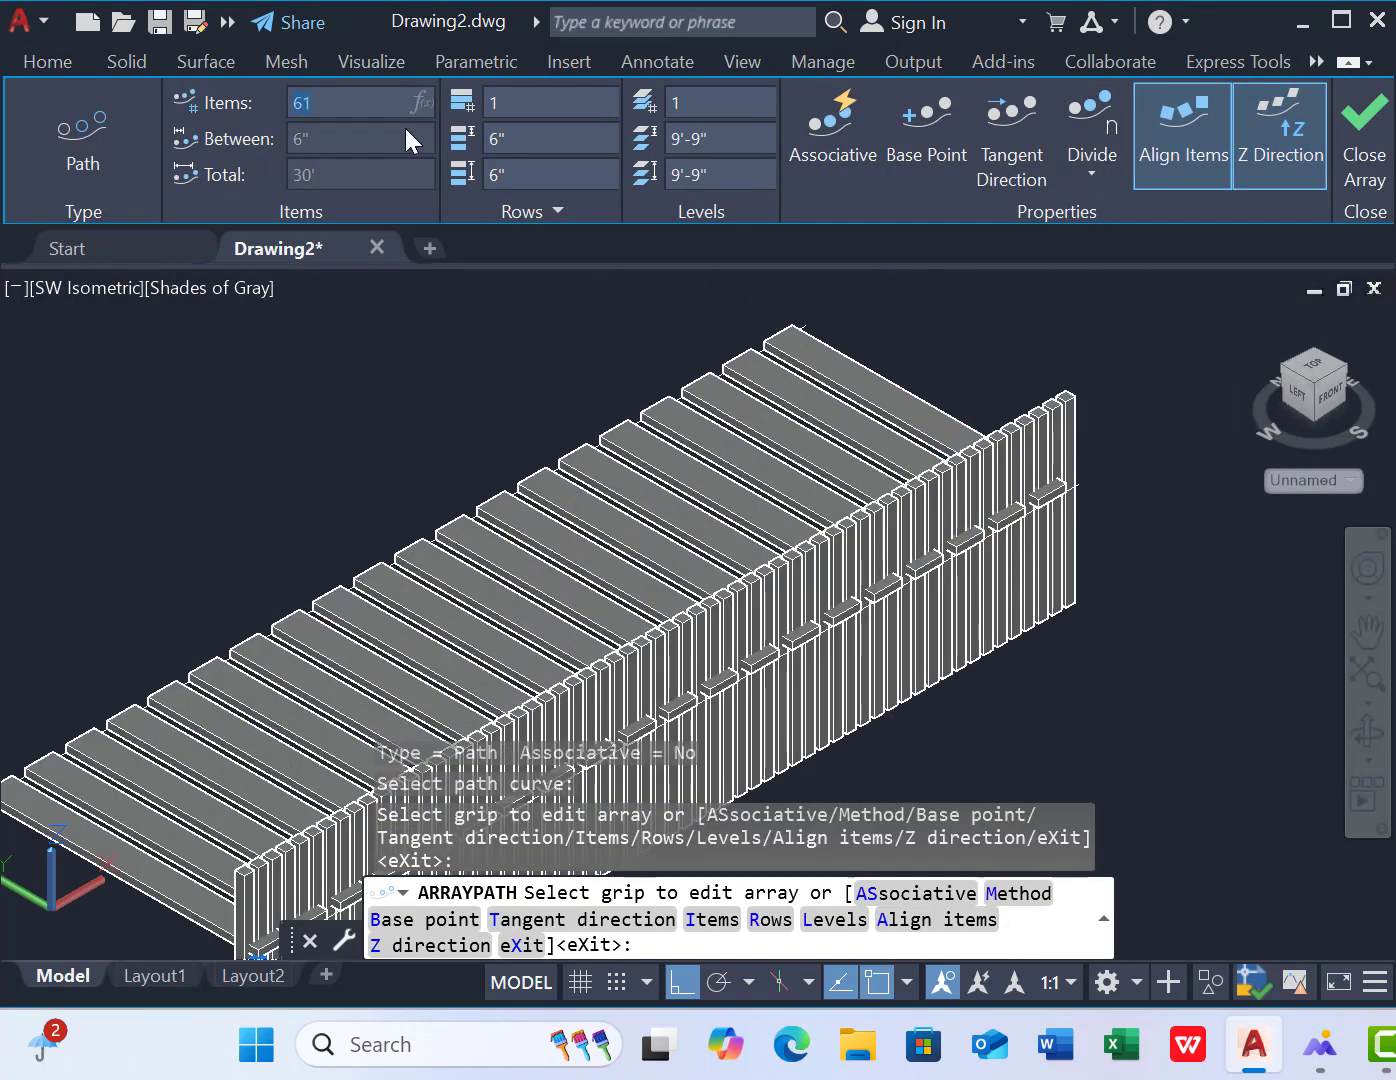
text(10)
key(Return)
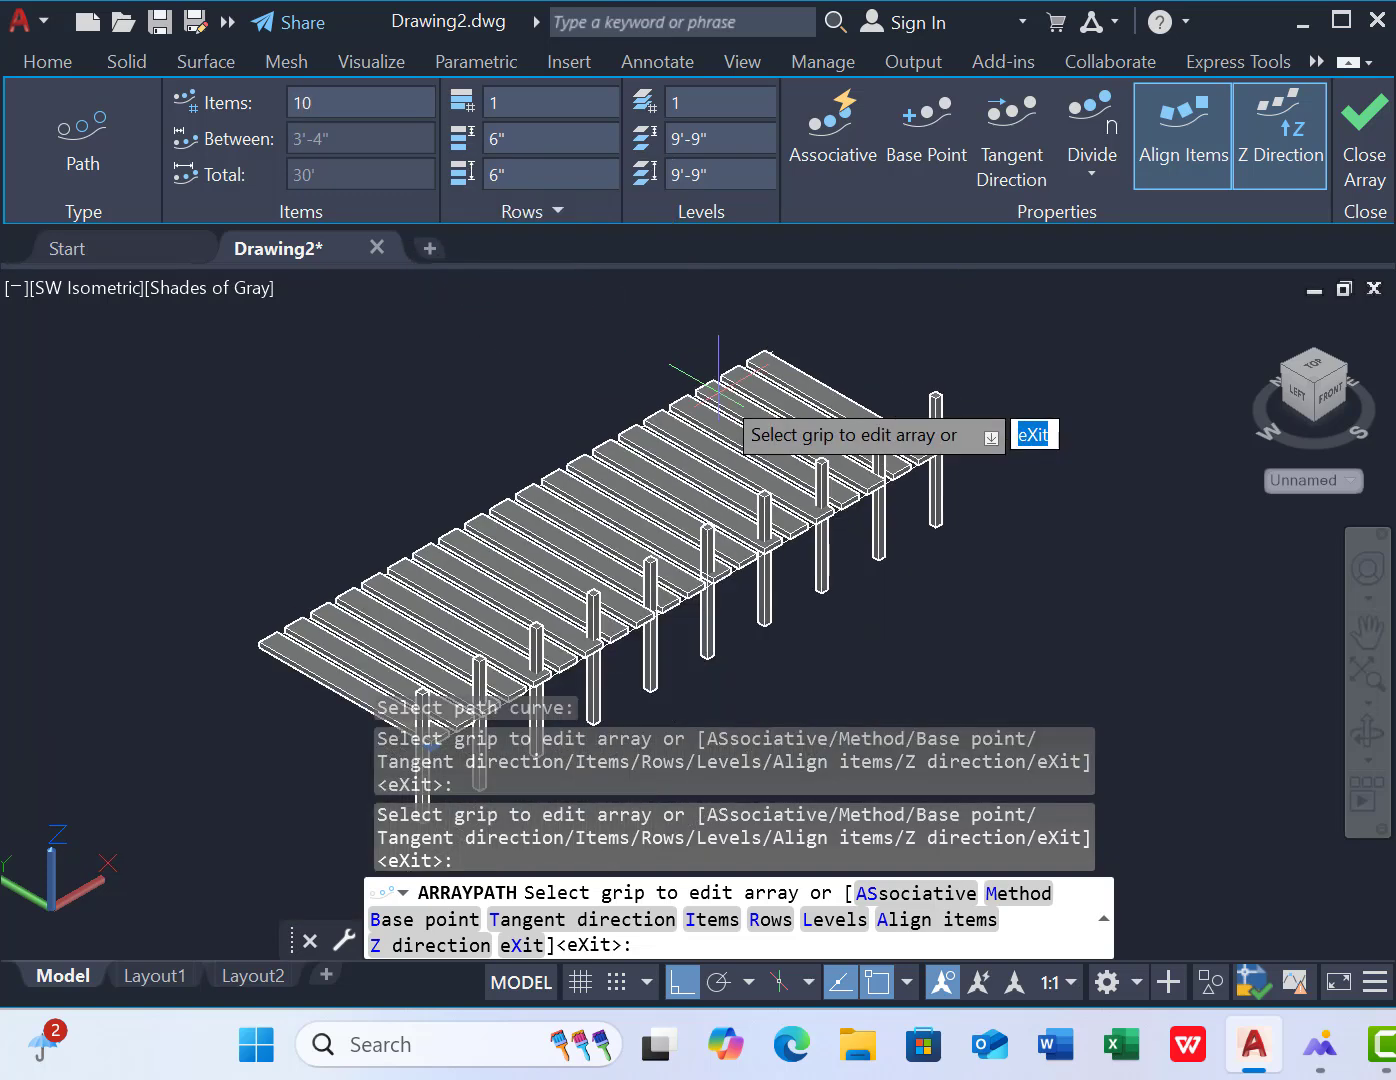
scroll(670, 540, up, 3)
scroll(804, 441, down, 2)
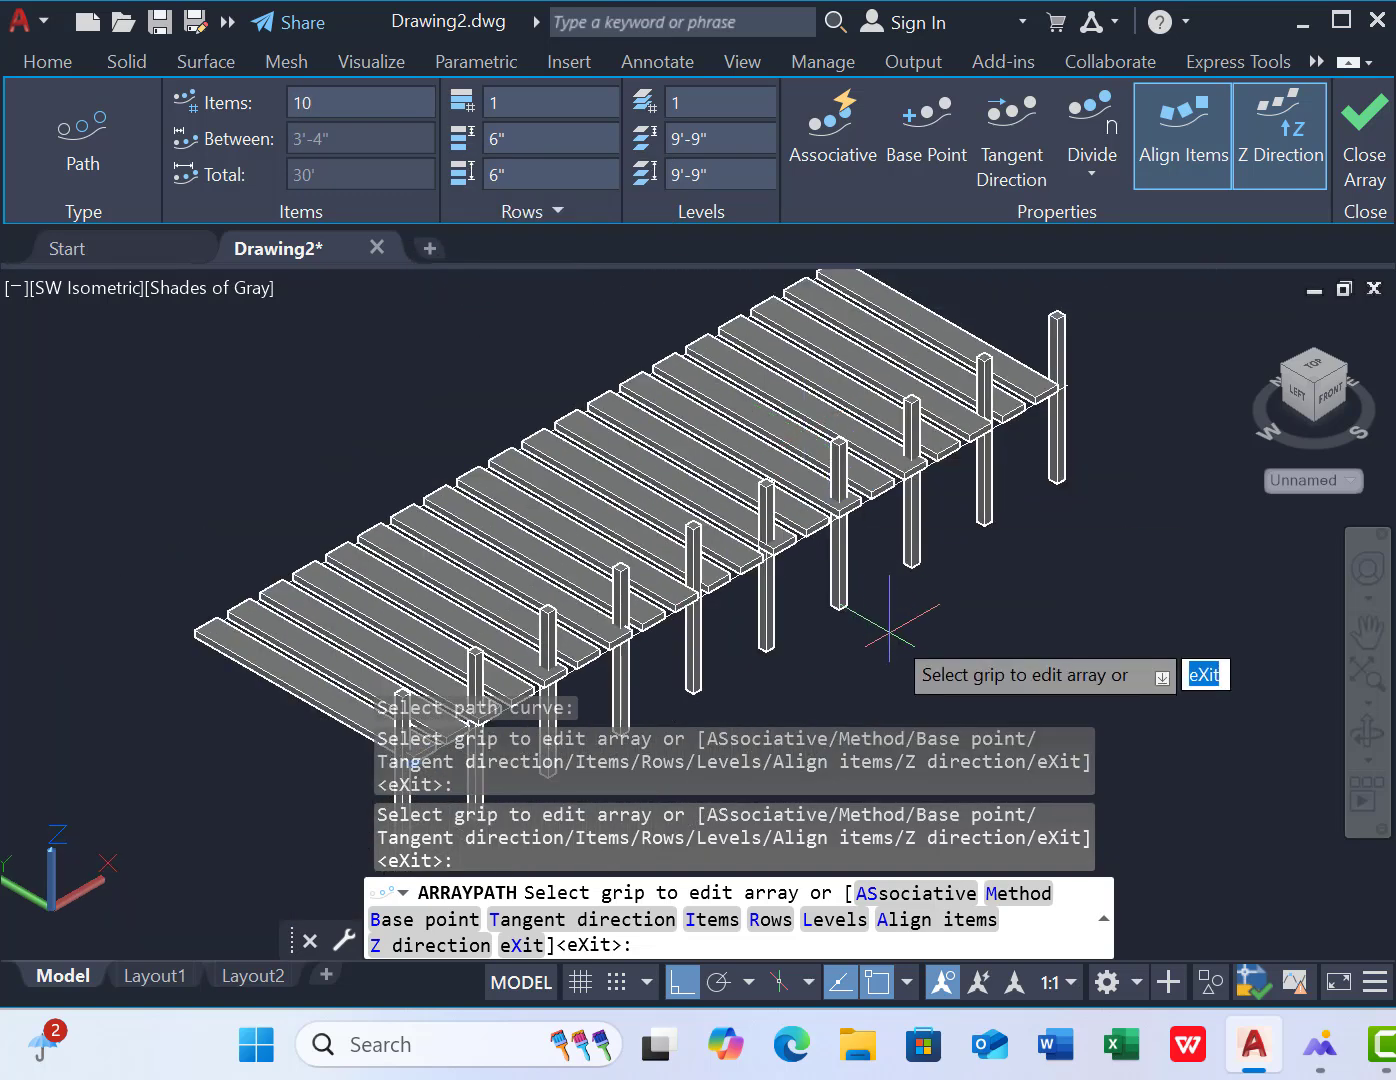
key(Escape)
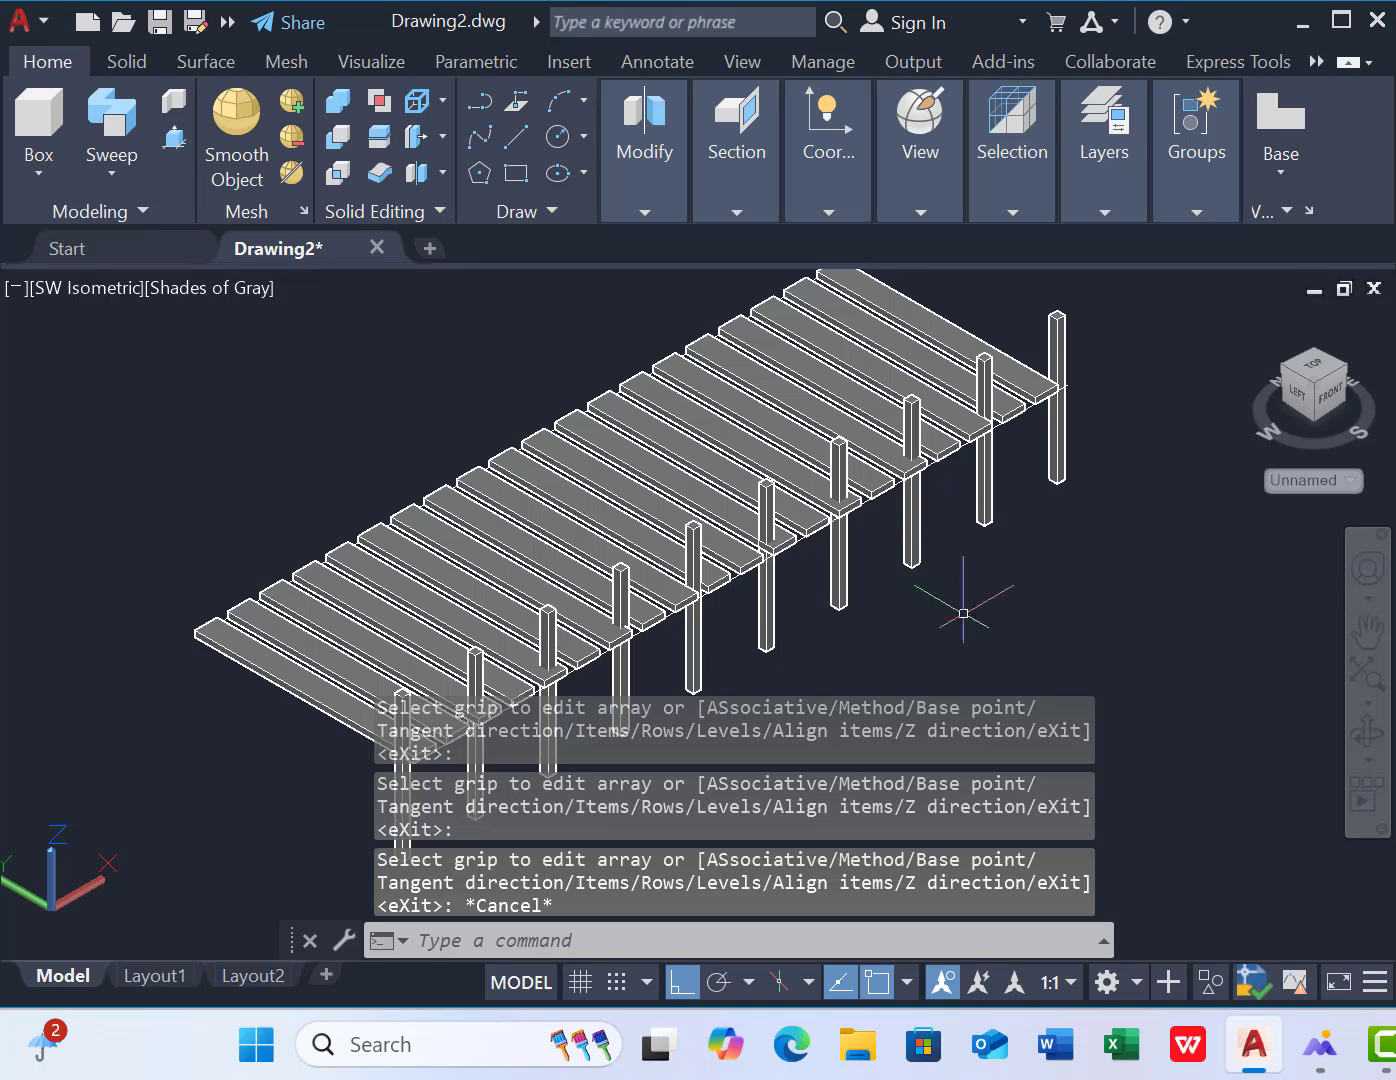
Copy the line along the planks' front edge straight up to the level of the post tops
scroll(857, 597, up, 3)
scroll(720, 590, down, 2)
scroll(588, 577, up, 4)
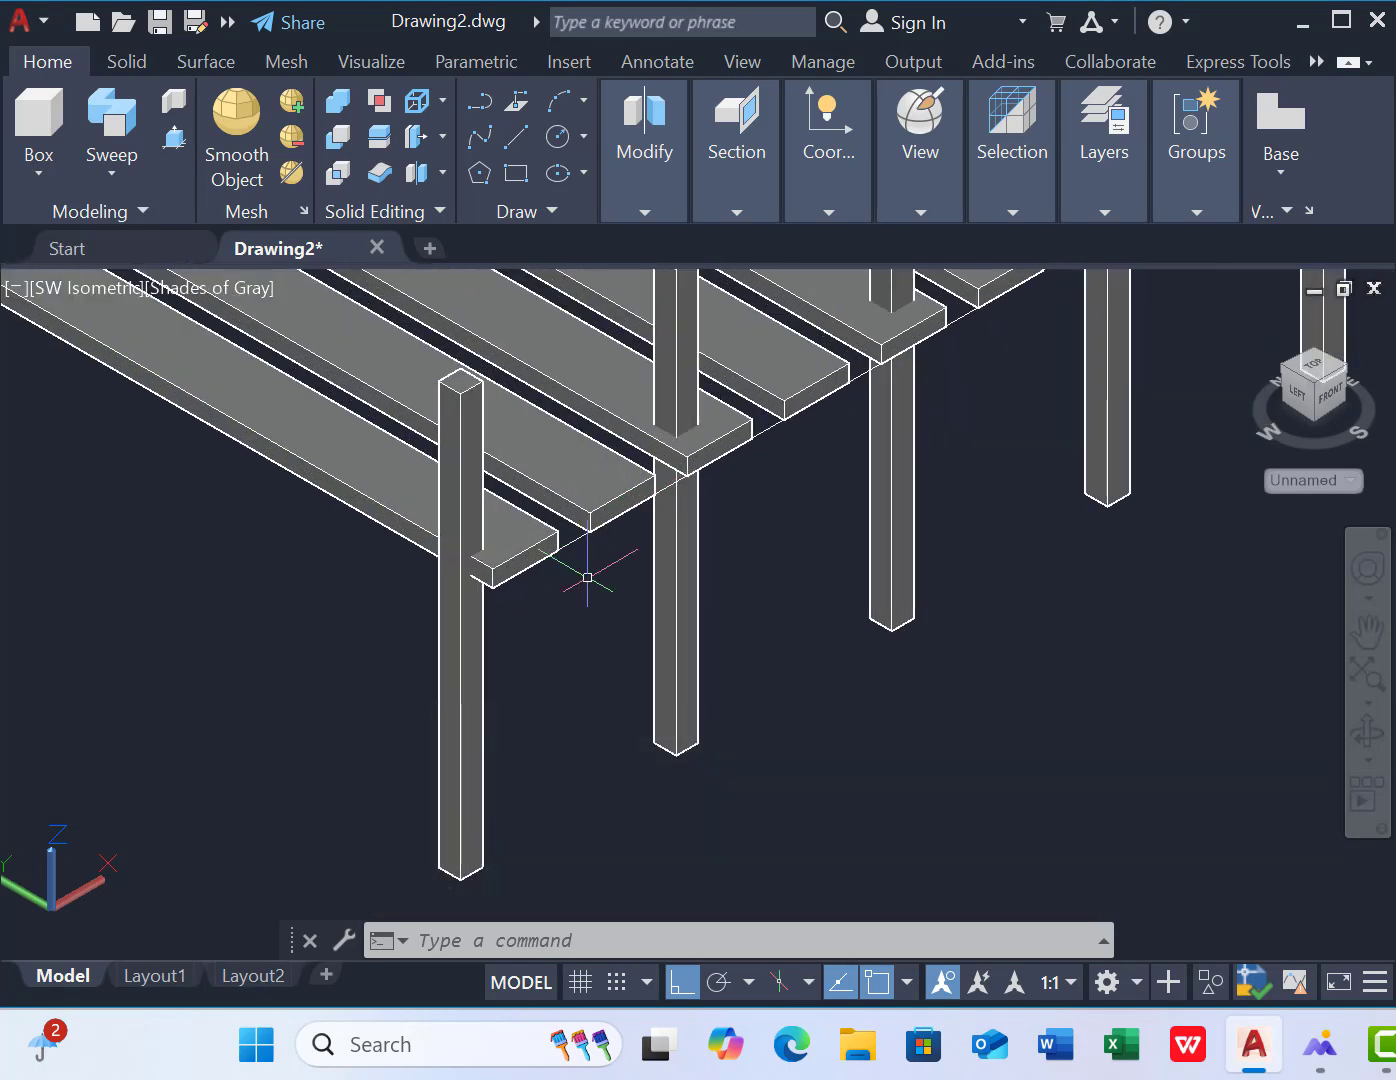
scroll(588, 577, up, 2)
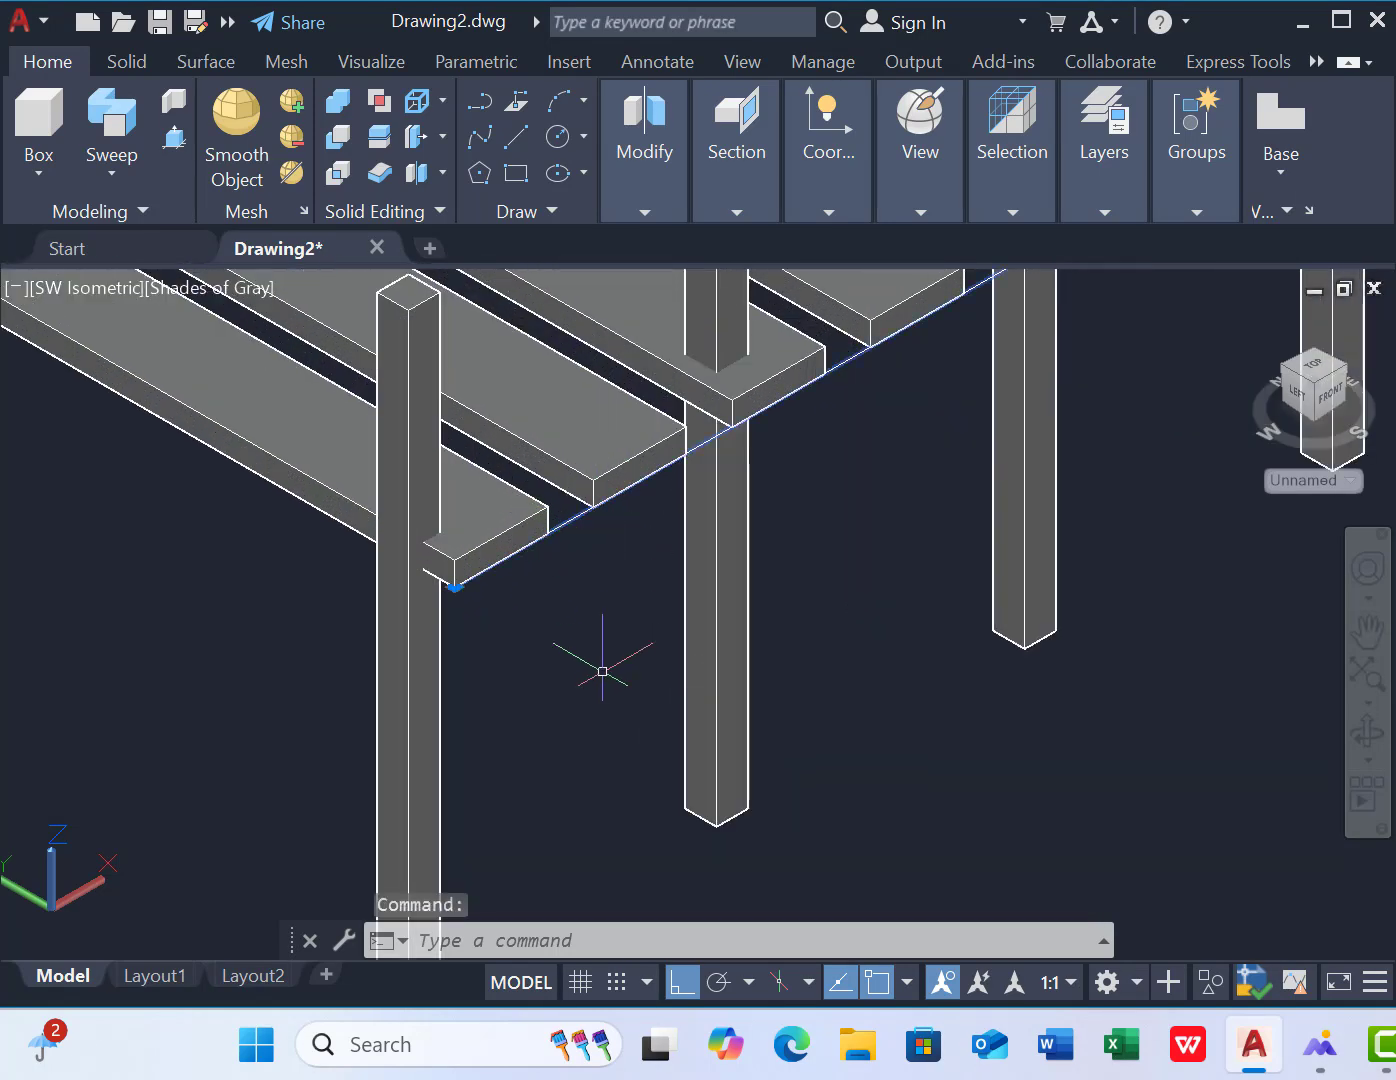
text(co)
key(Return)
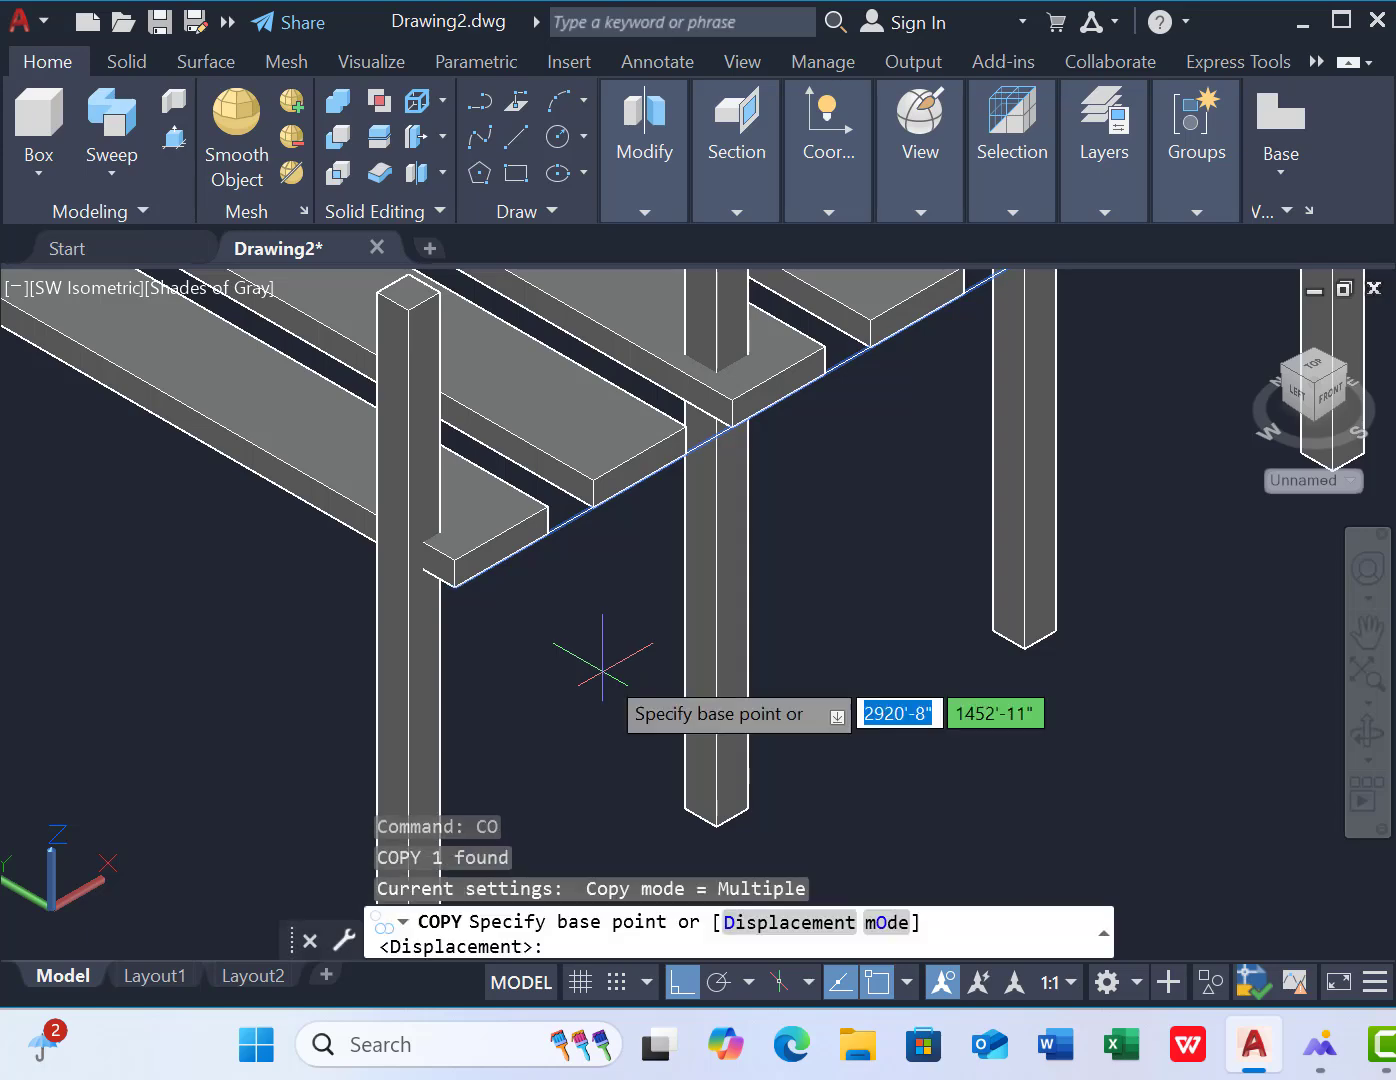
click(455, 584)
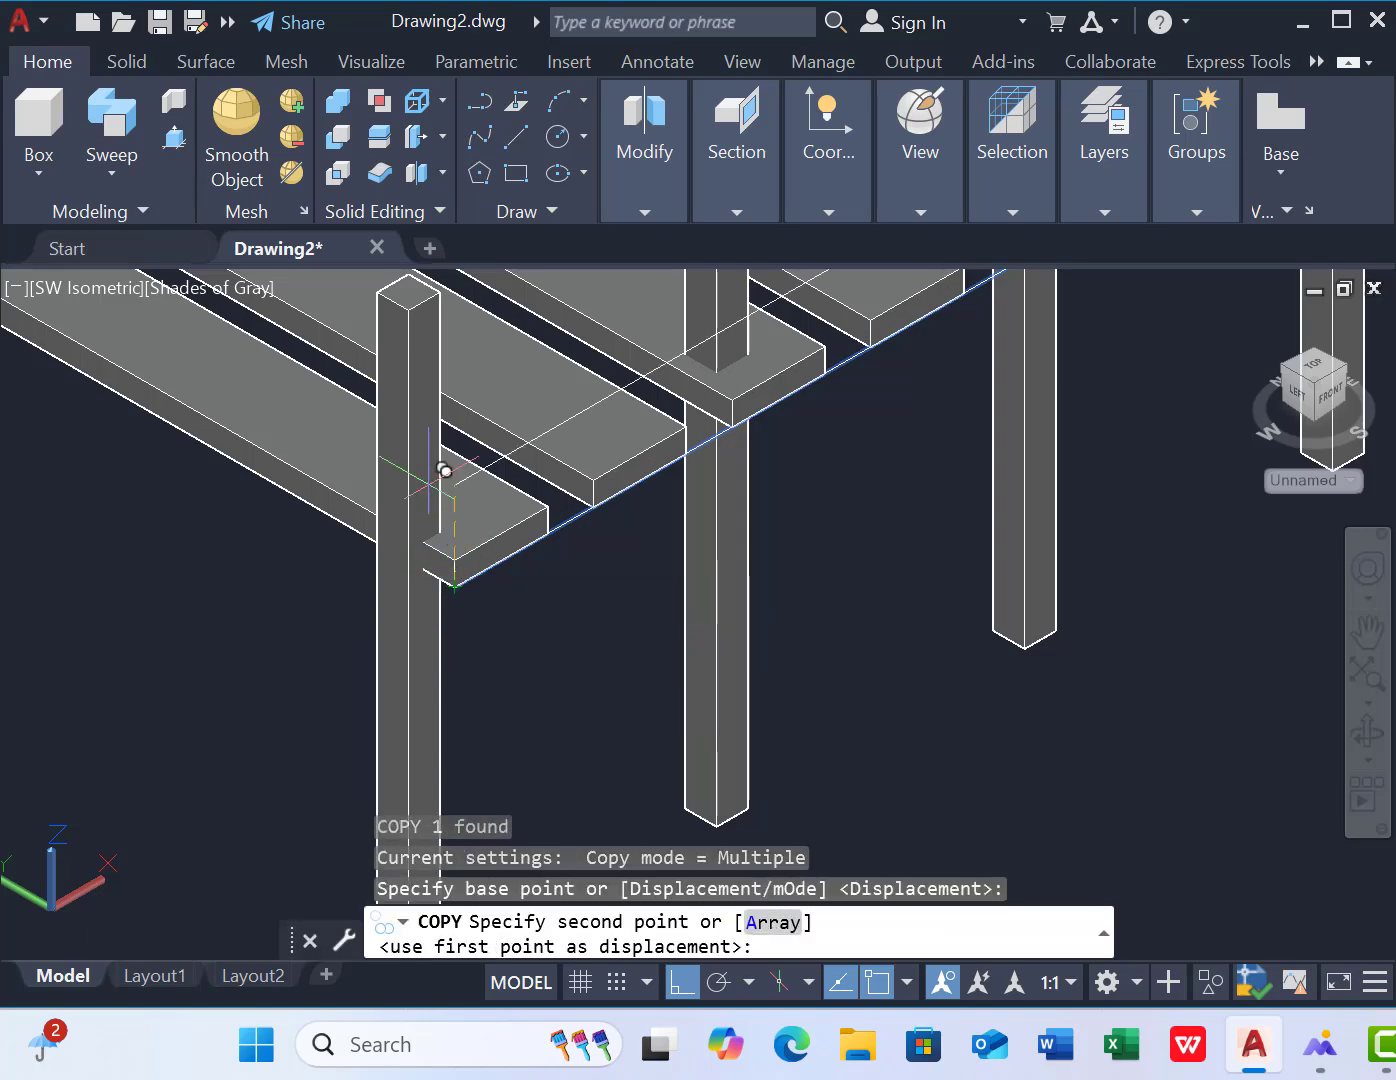
click(439, 288)
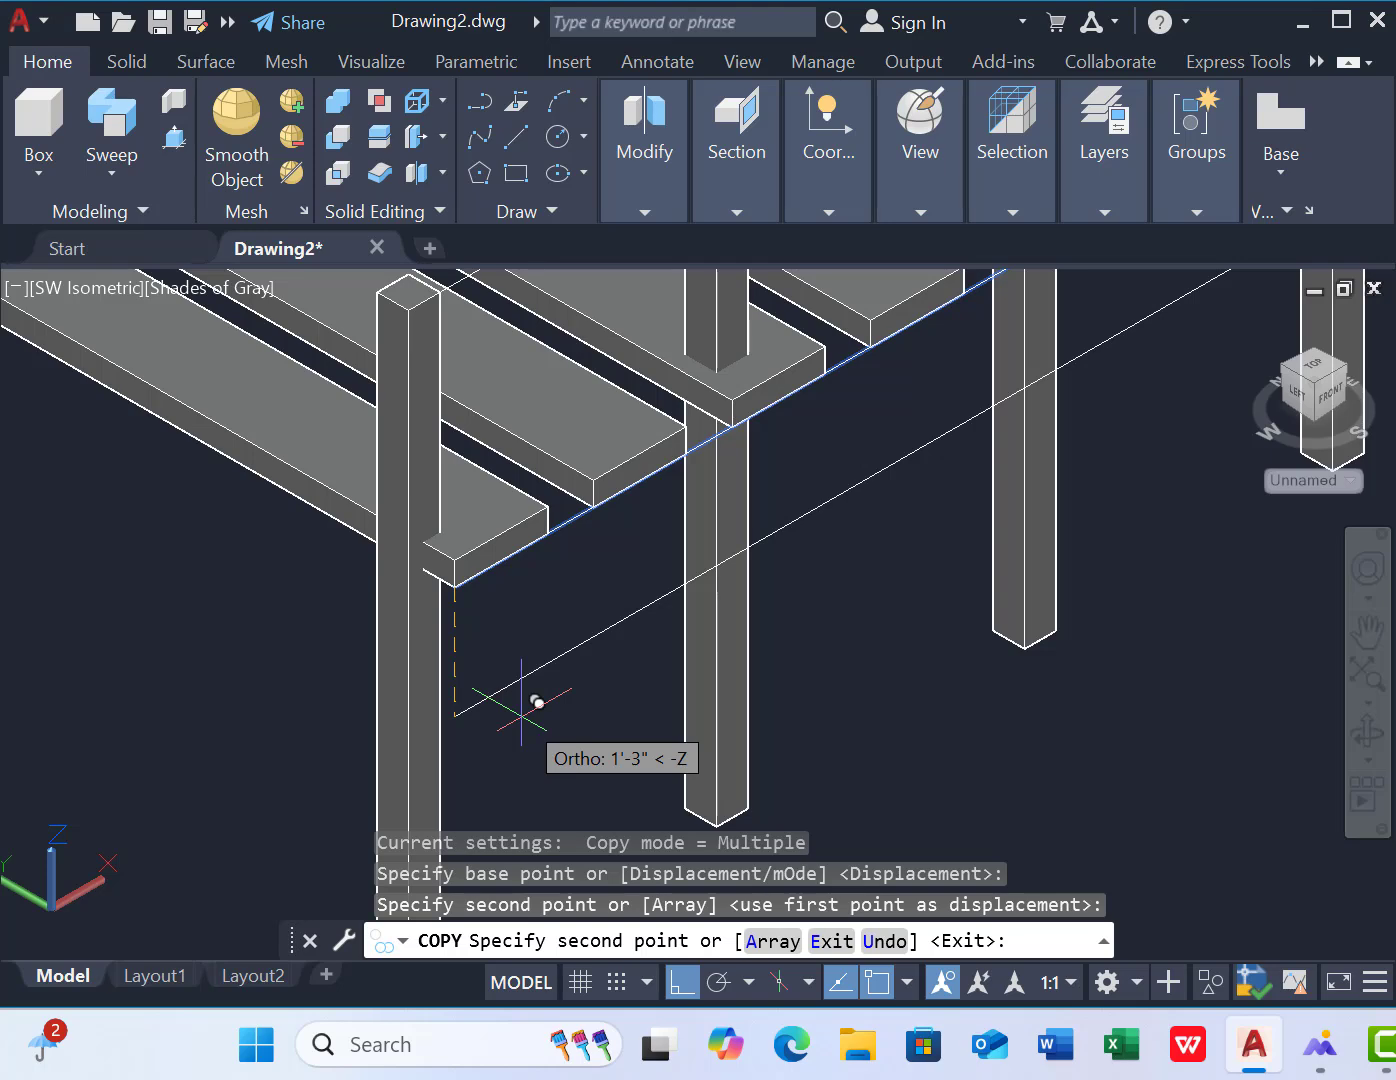
key(Escape)
Draw a 4 by 4 inch rectangle in the empty space in front of the walkway
scroll(515, 745, down, 4)
scroll(460, 658, up, 3)
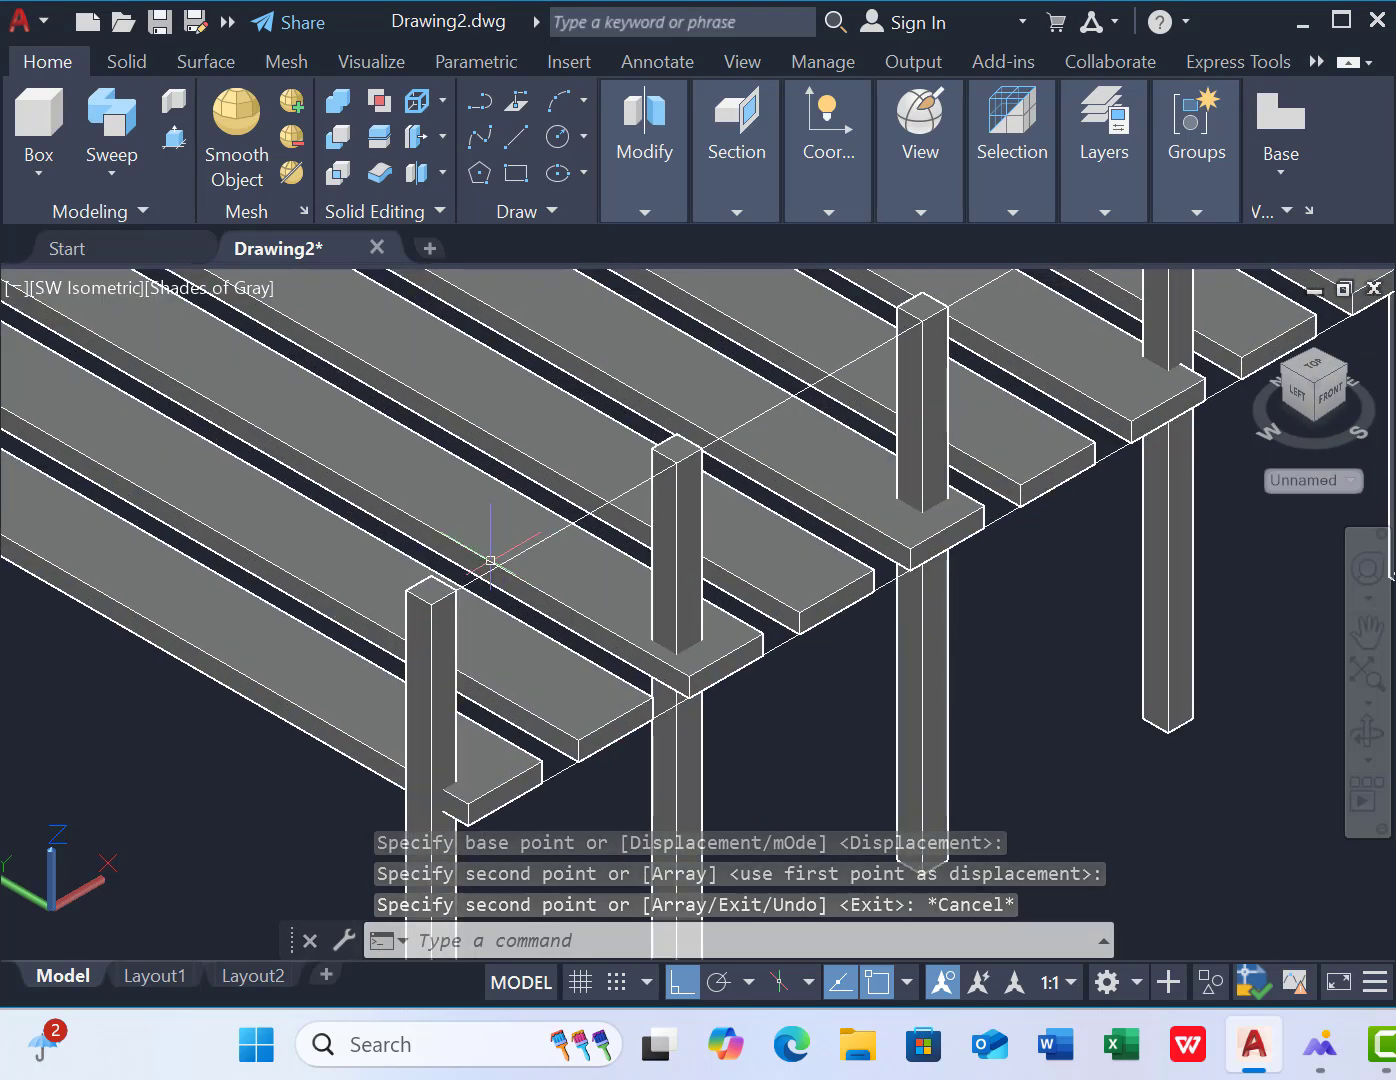
click(516, 173)
scroll(483, 568, down, 4)
click(655, 702)
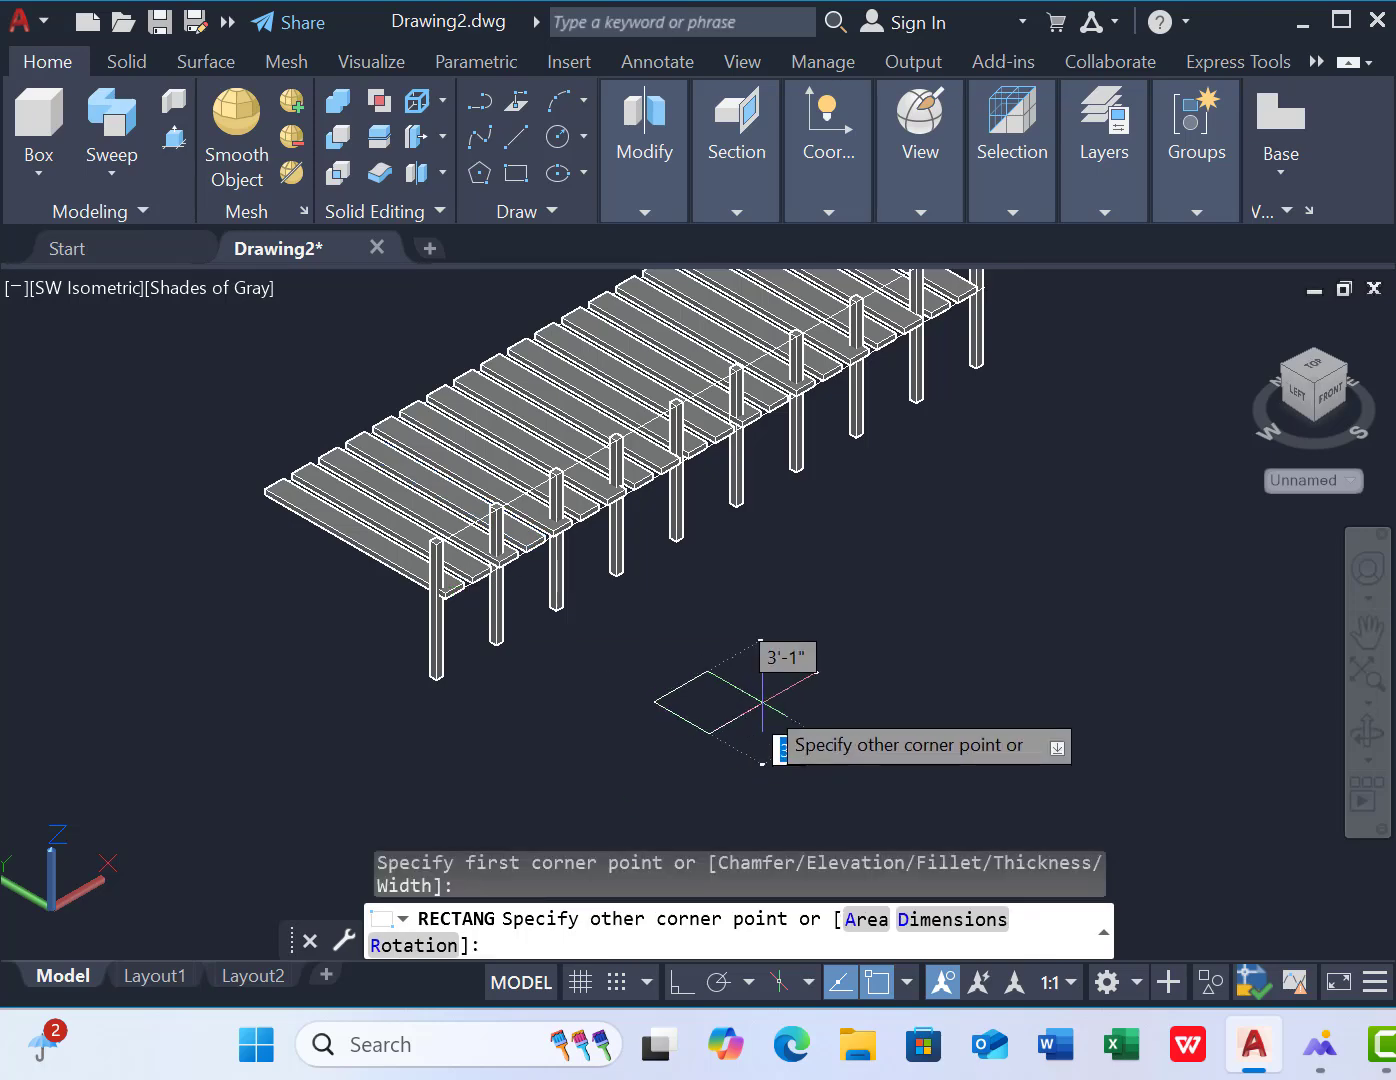
key(Return)
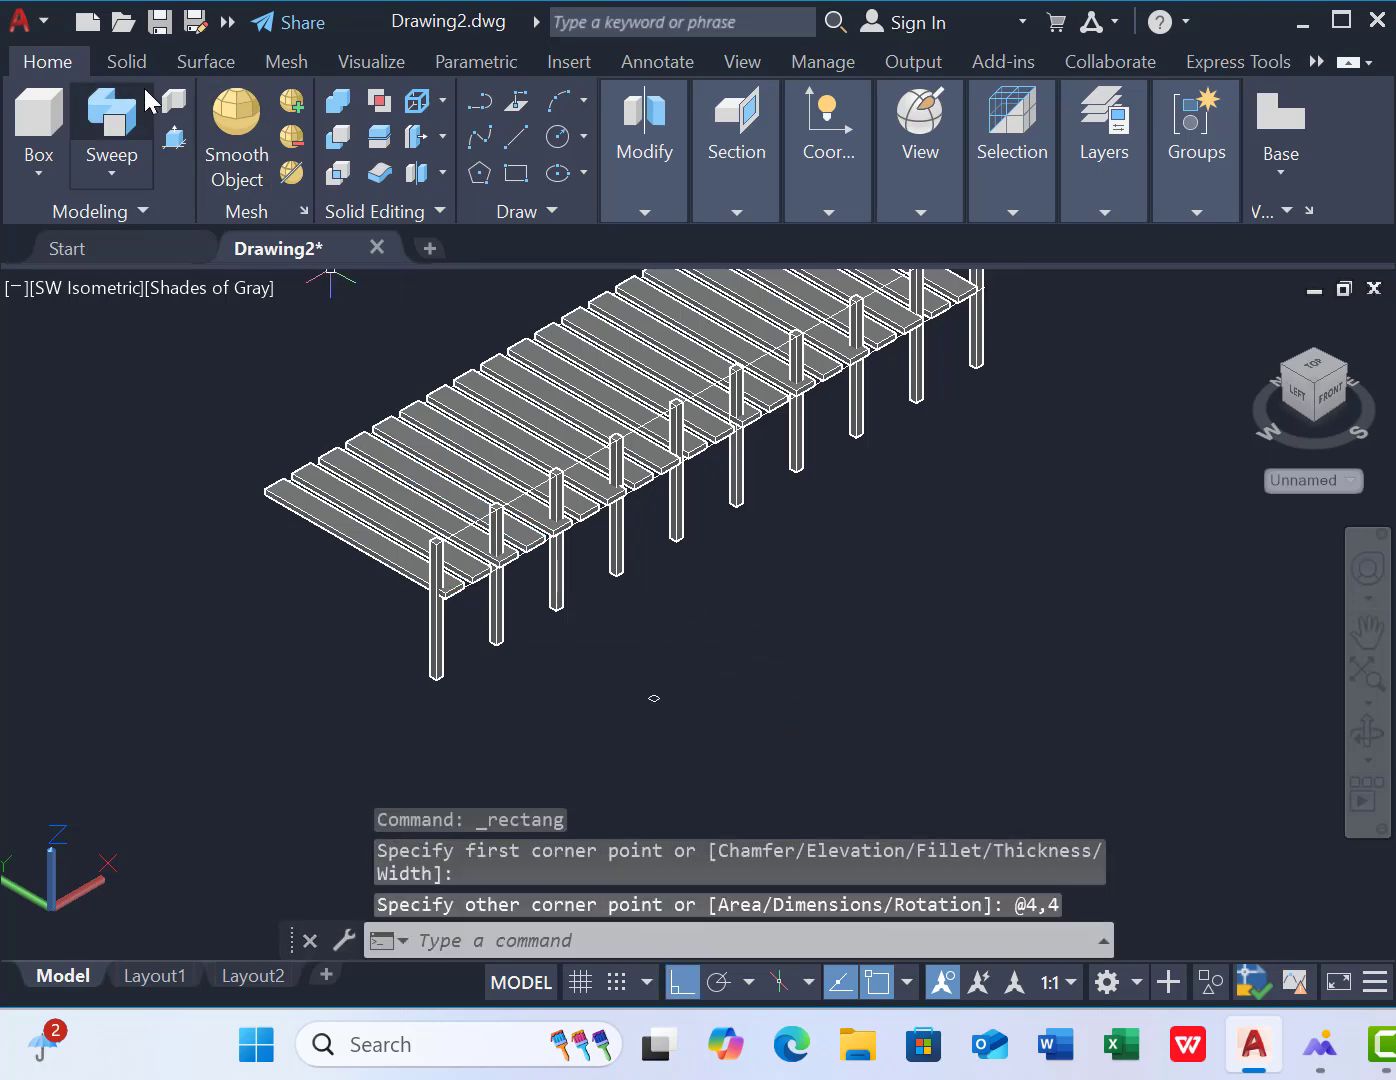
Sweep the 4 by 4 inch square along the copied line at the post tops to form a solid rail
click(139, 120)
click(654, 698)
key(Return)
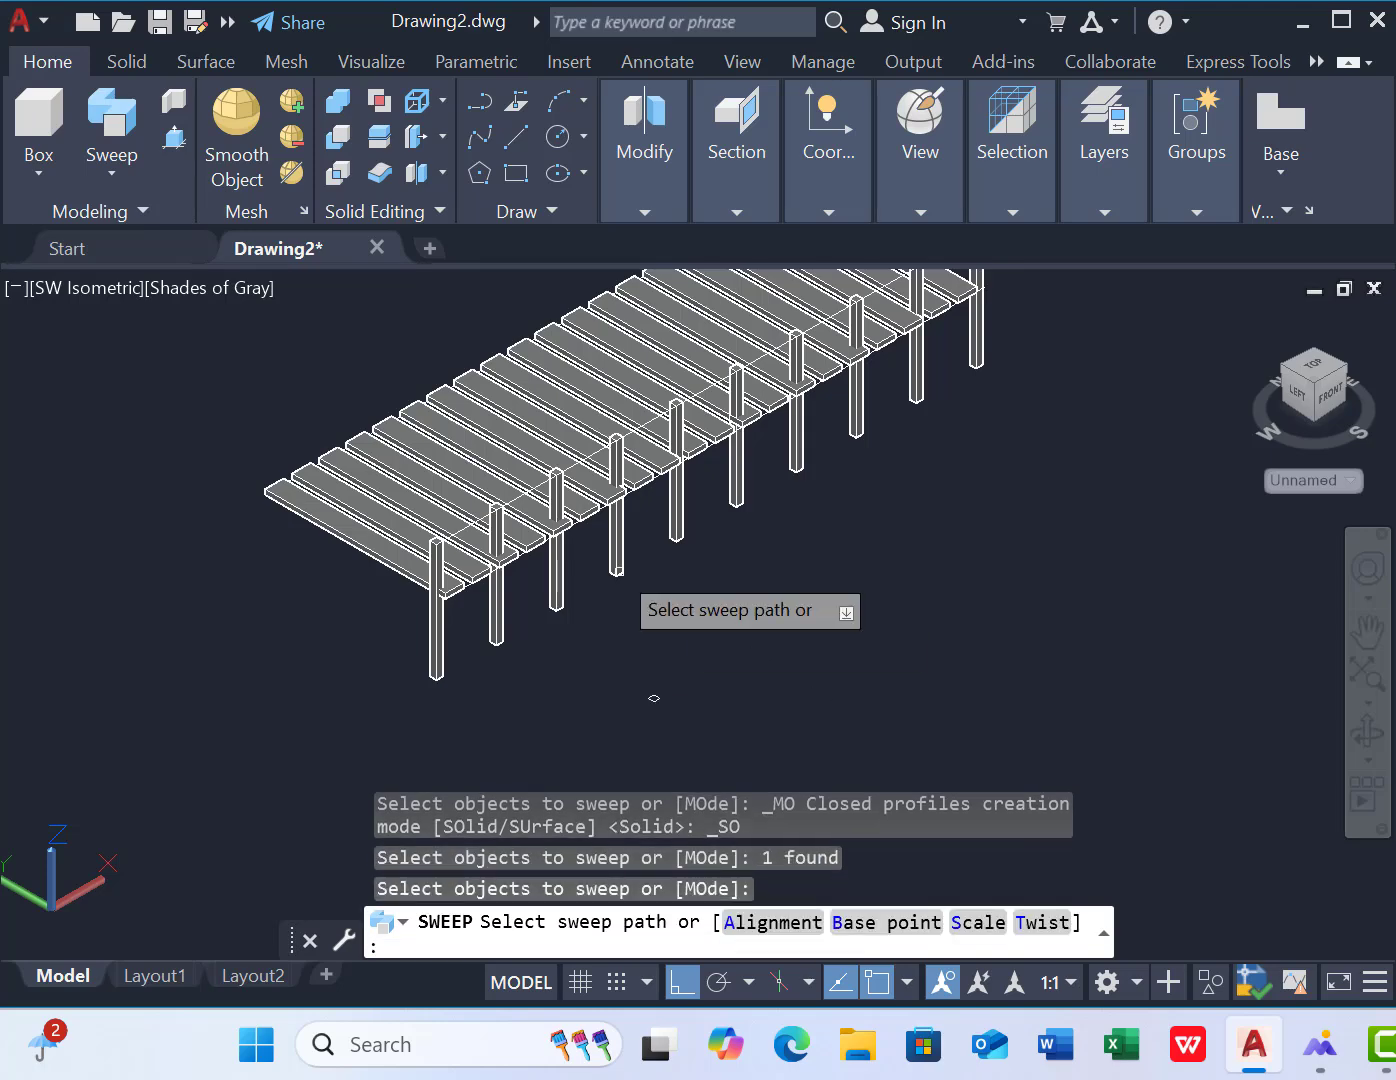
scroll(593, 540, up, 5)
click(223, 506)
Move the rail 2 inches sideways toward the line of the posts, using its near end corner as base point
scroll(417, 655, down, 2)
scroll(286, 576, up, 5)
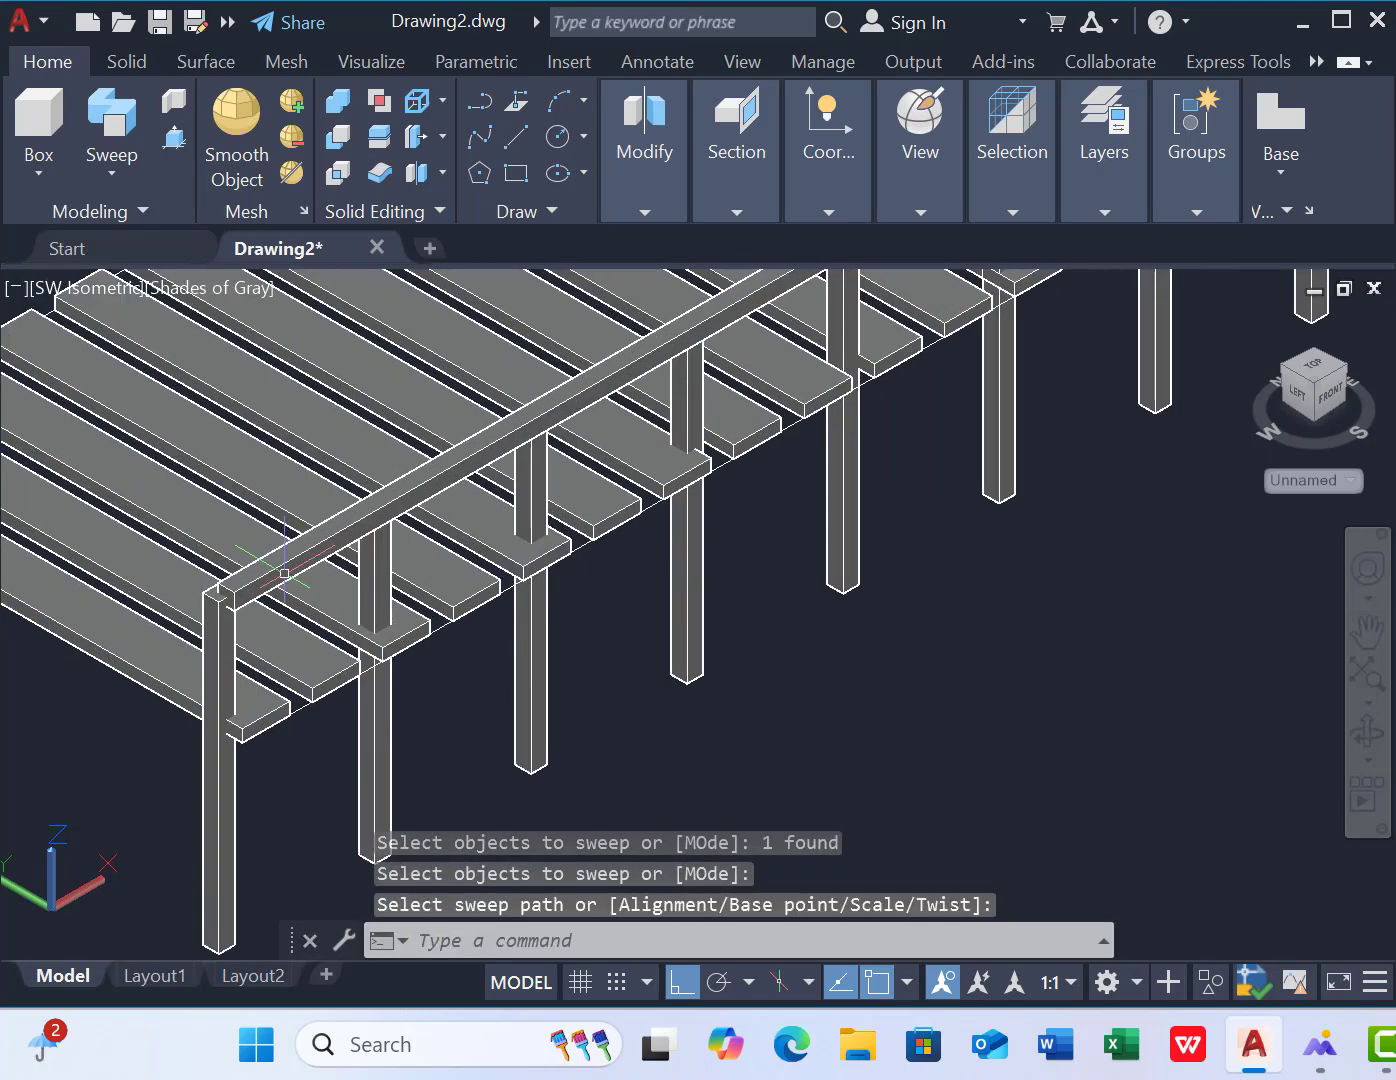
click(284, 574)
text(m)
key(Return)
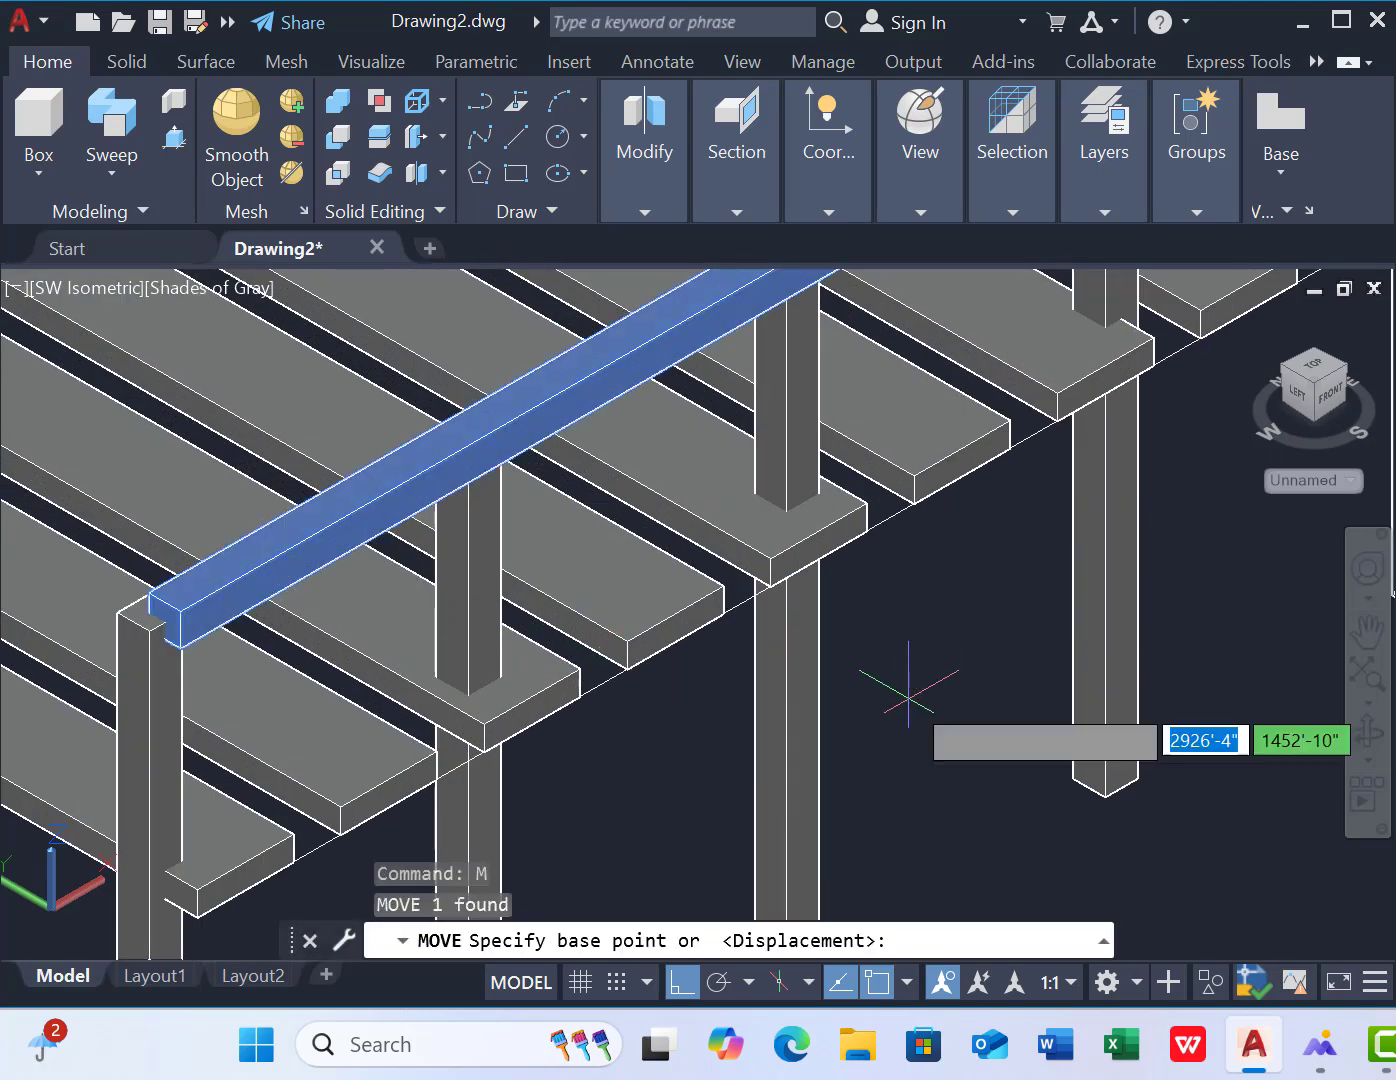
scroll(146, 624, up, 4)
click(146, 621)
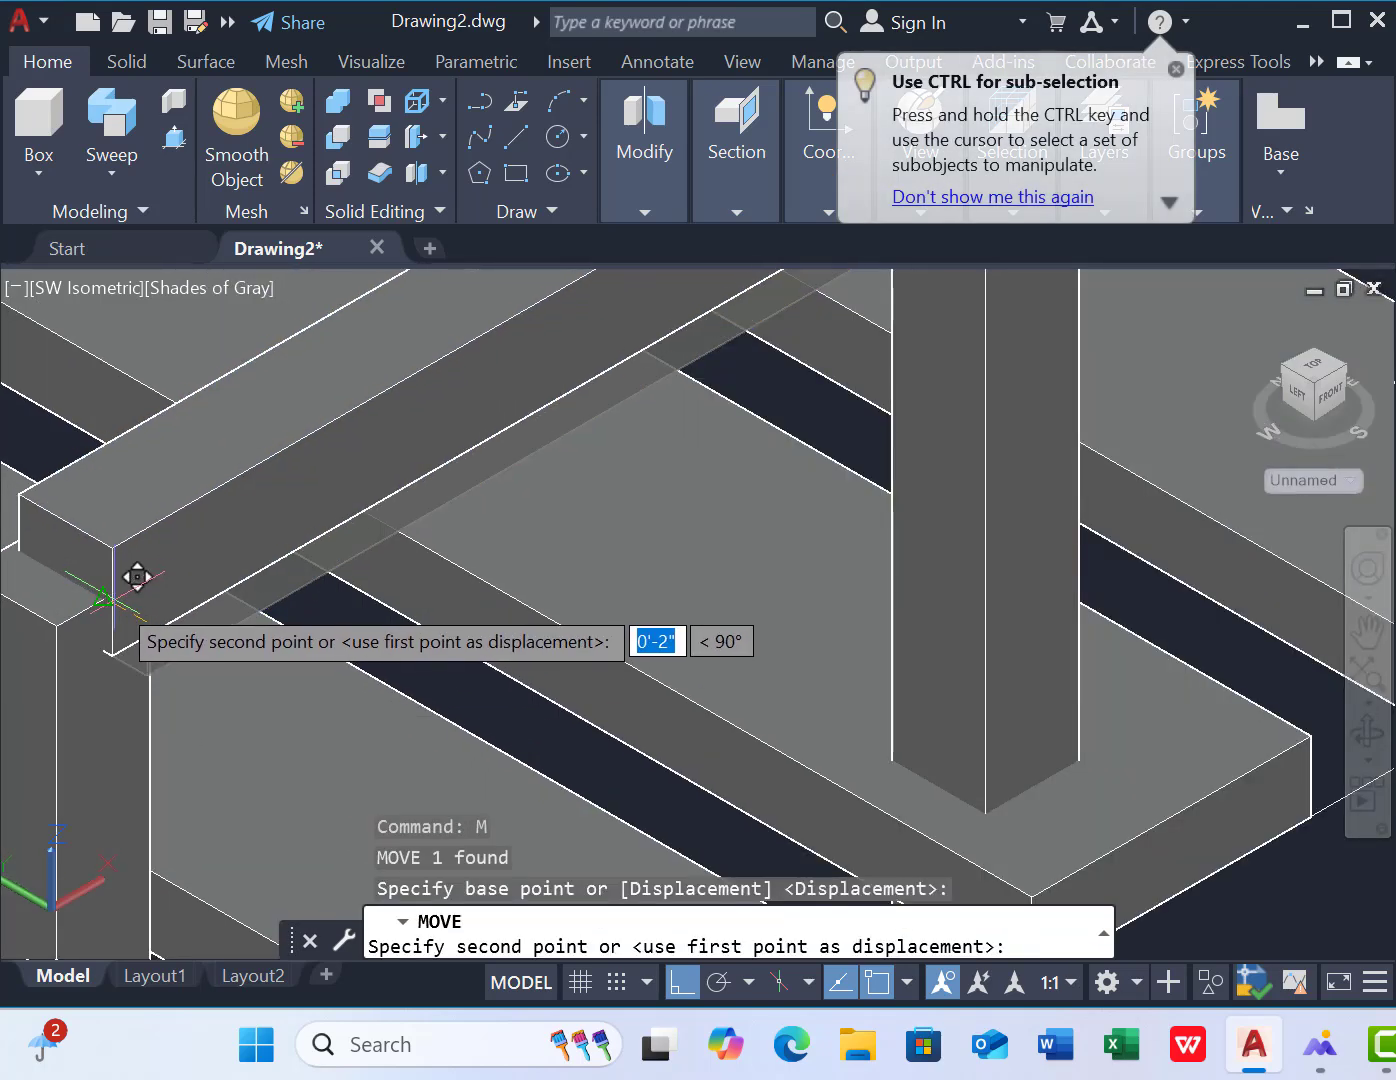
click(212, 705)
scroll(214, 680, down, 5)
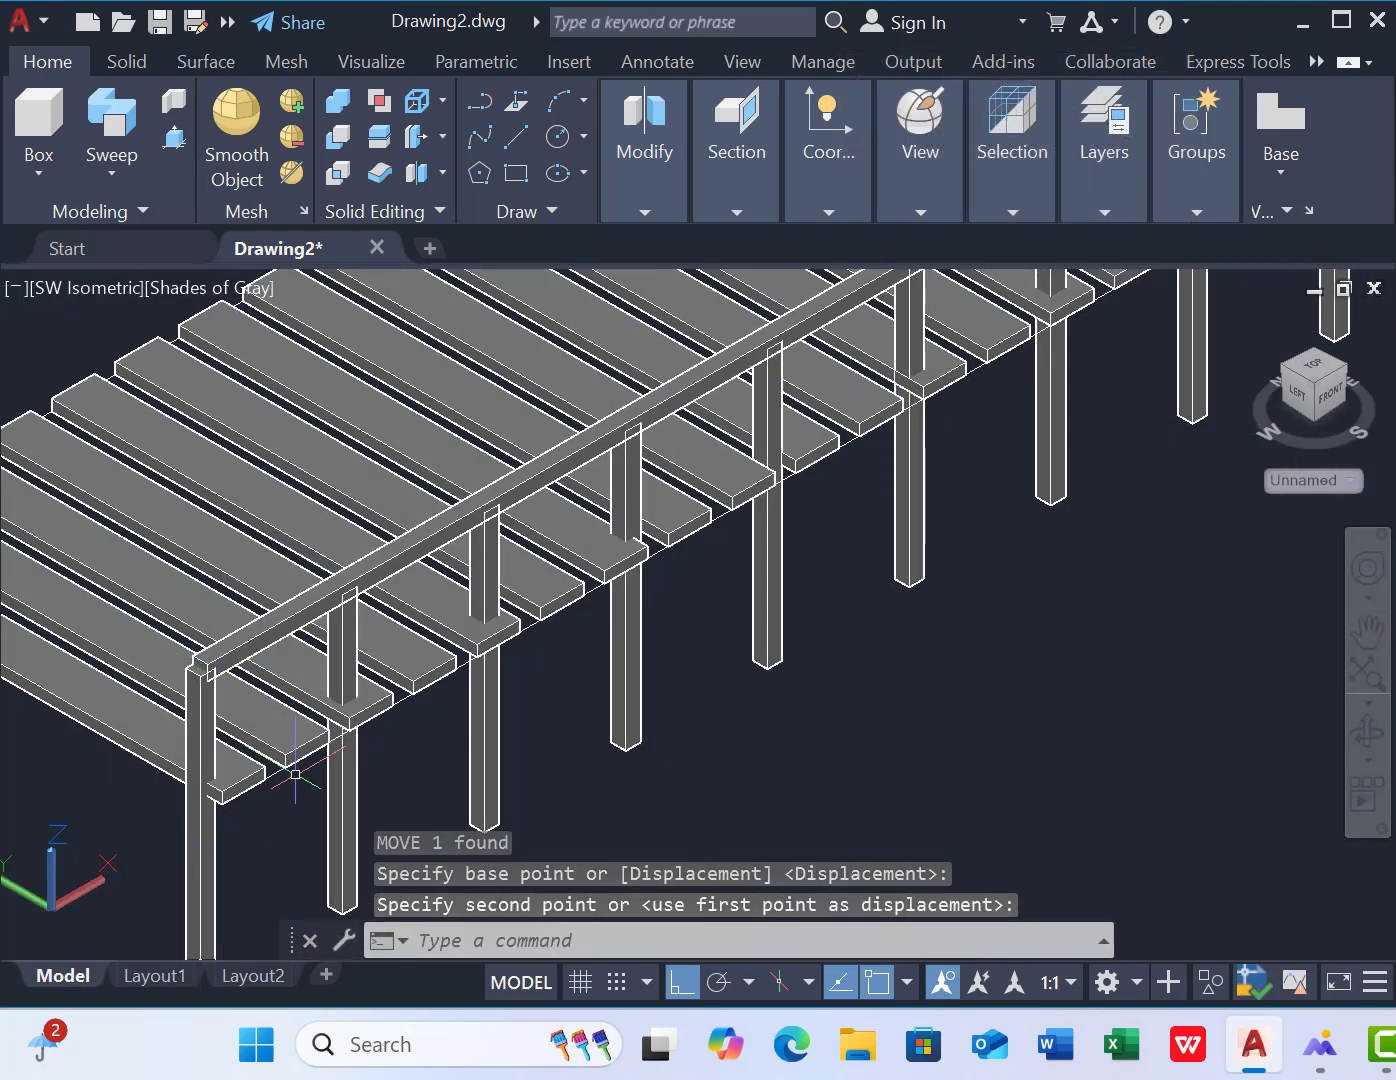
Move the rail from its near upper end corner to the first post's top corner, making it flush with the posts
scroll(292, 770, up, 3)
scroll(247, 703, down, 6)
scroll(218, 676, up, 5)
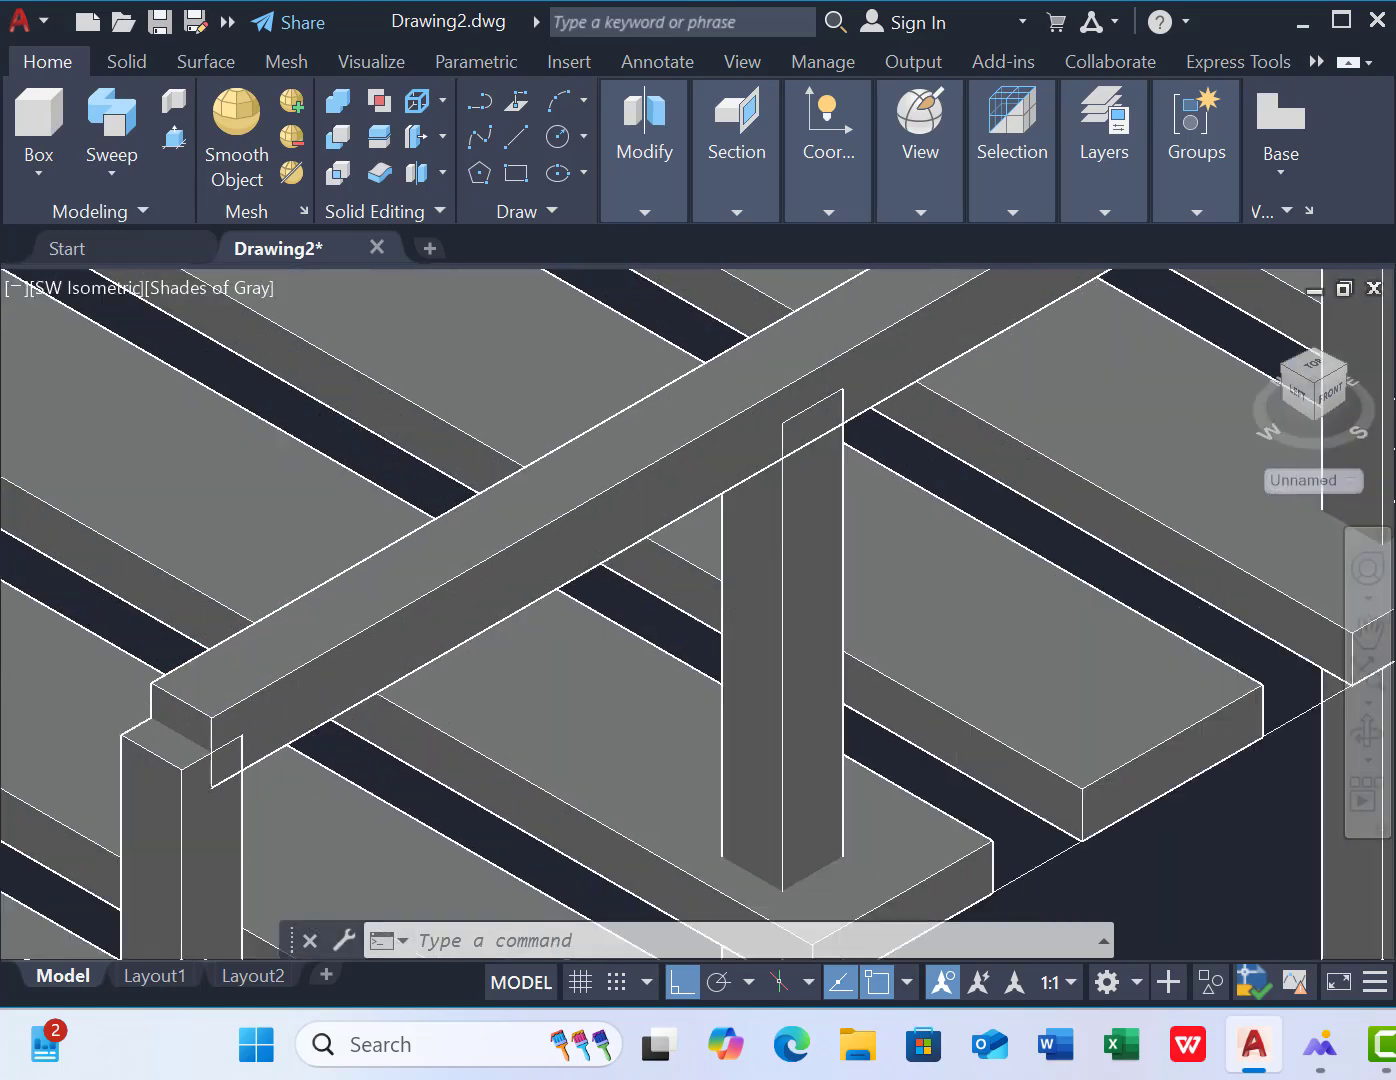
click(379, 664)
key(Return)
scroll(231, 739, up, 3)
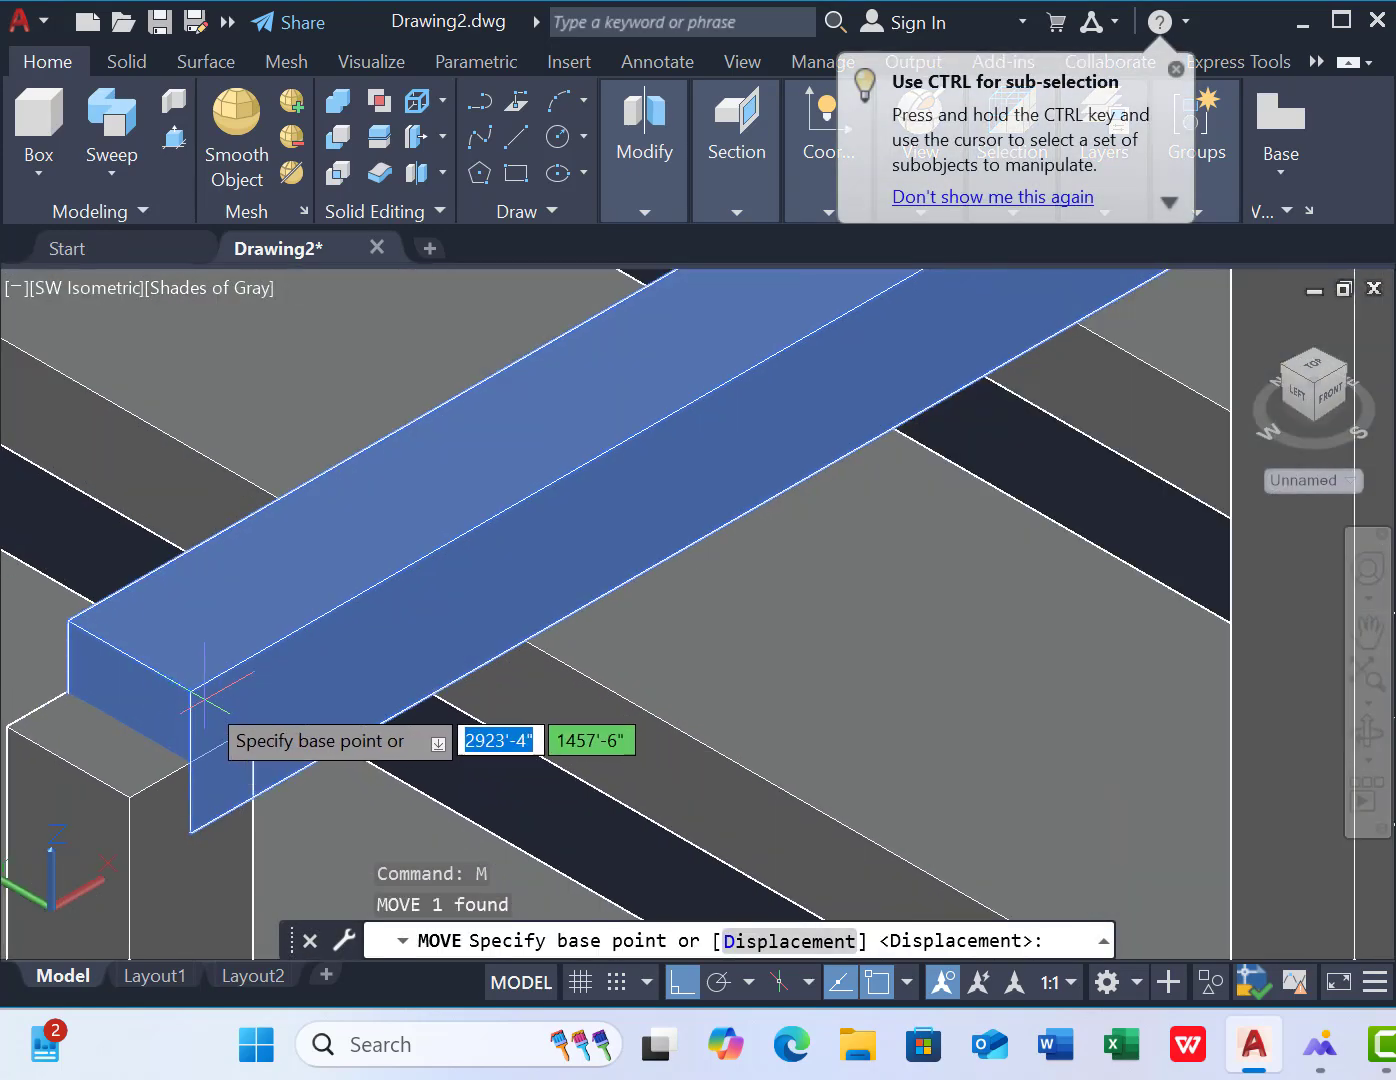
click(191, 691)
click(152, 776)
scroll(152, 776, down, 8)
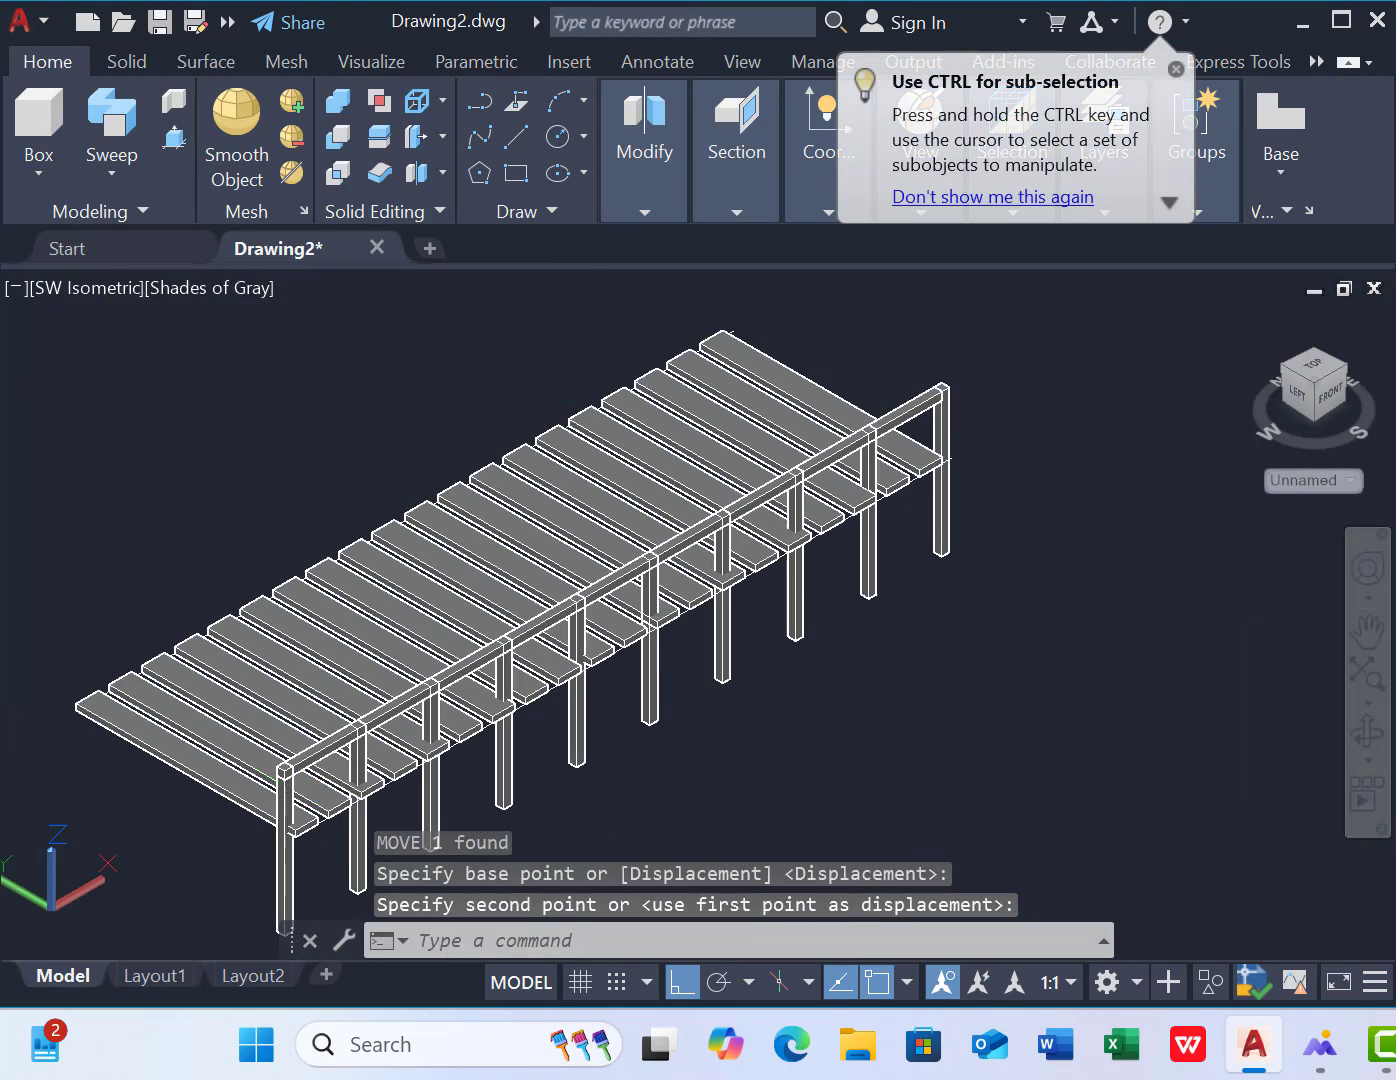
scroll(383, 862, down, 2)
scroll(428, 792, up, 8)
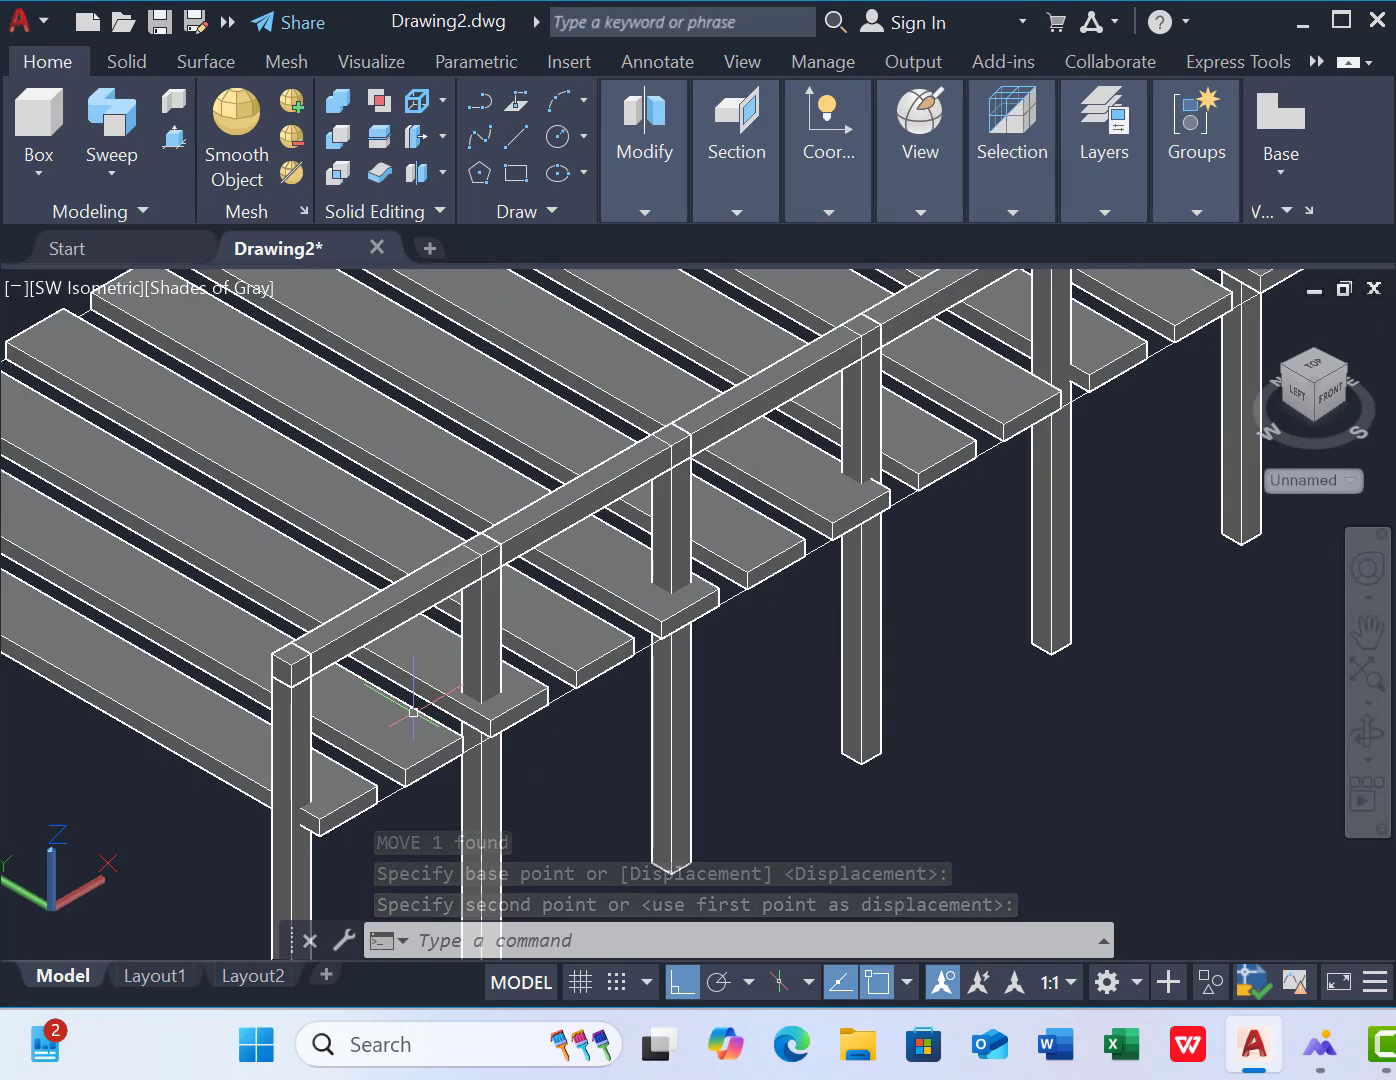
scroll(428, 792, up, 2)
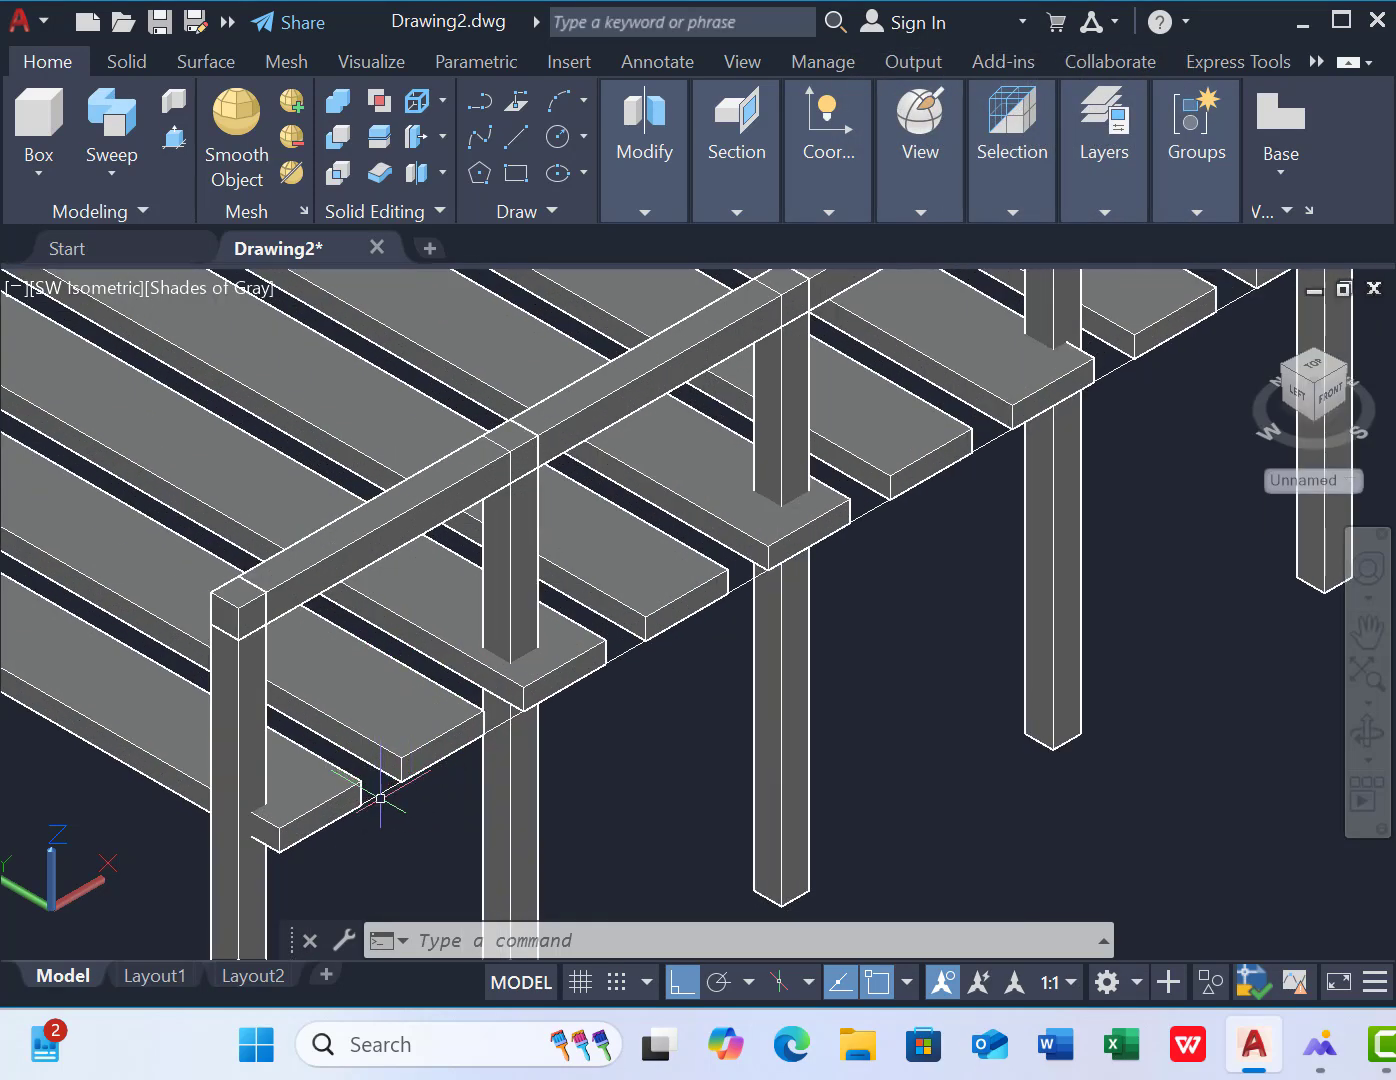
click(511, 825)
text(co)
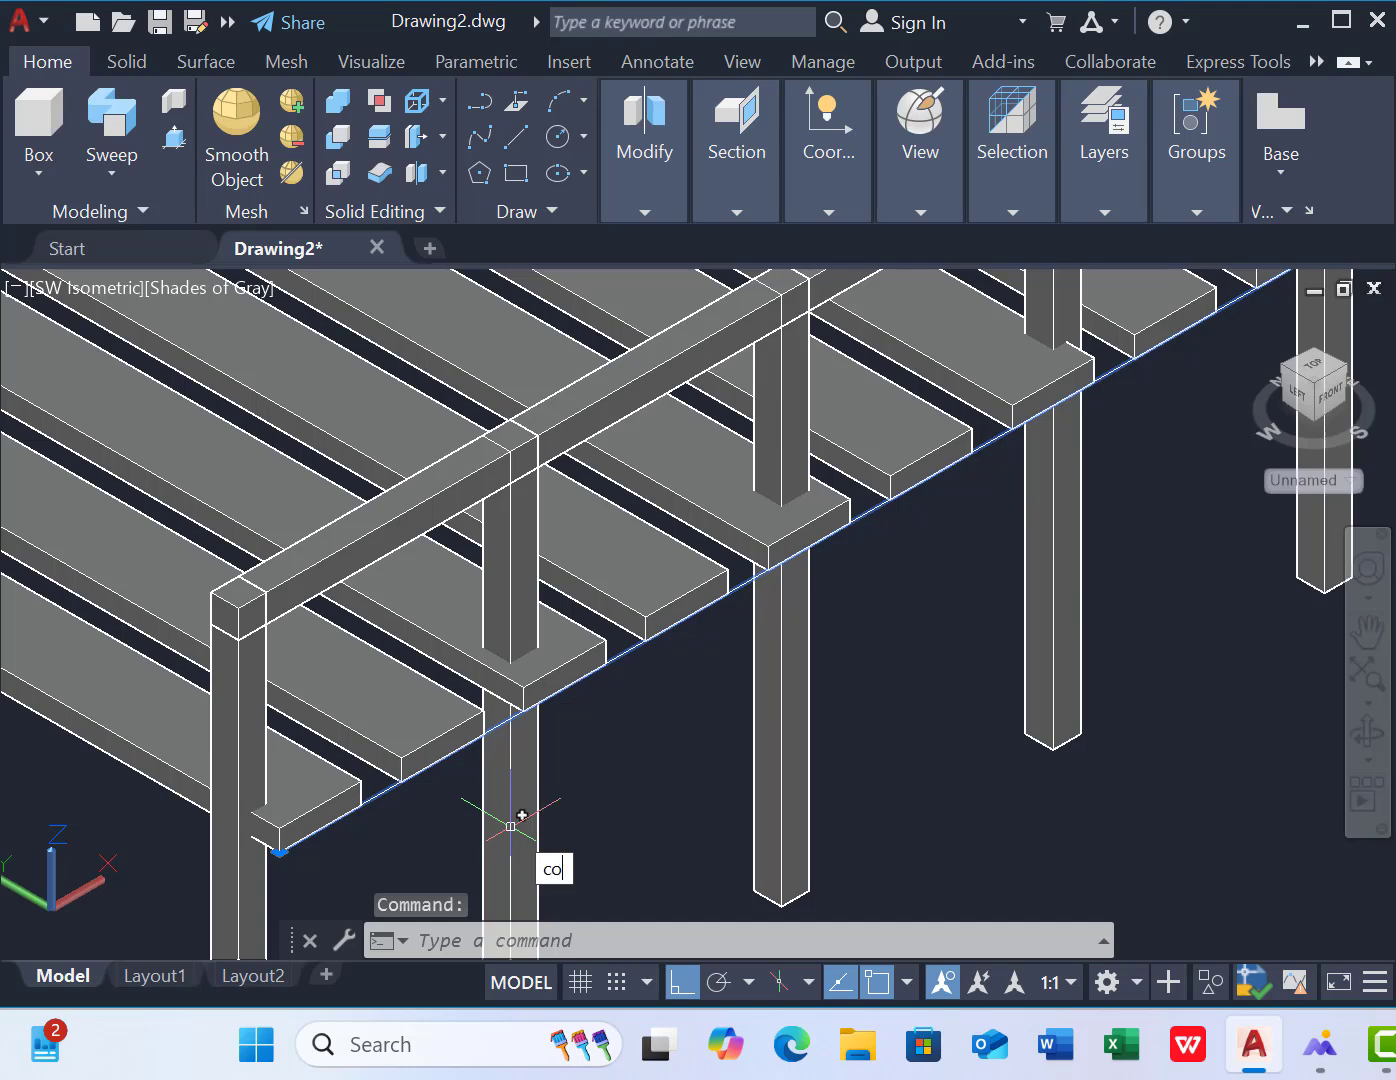
key(Return)
scroll(279, 852, up, 3)
click(280, 851)
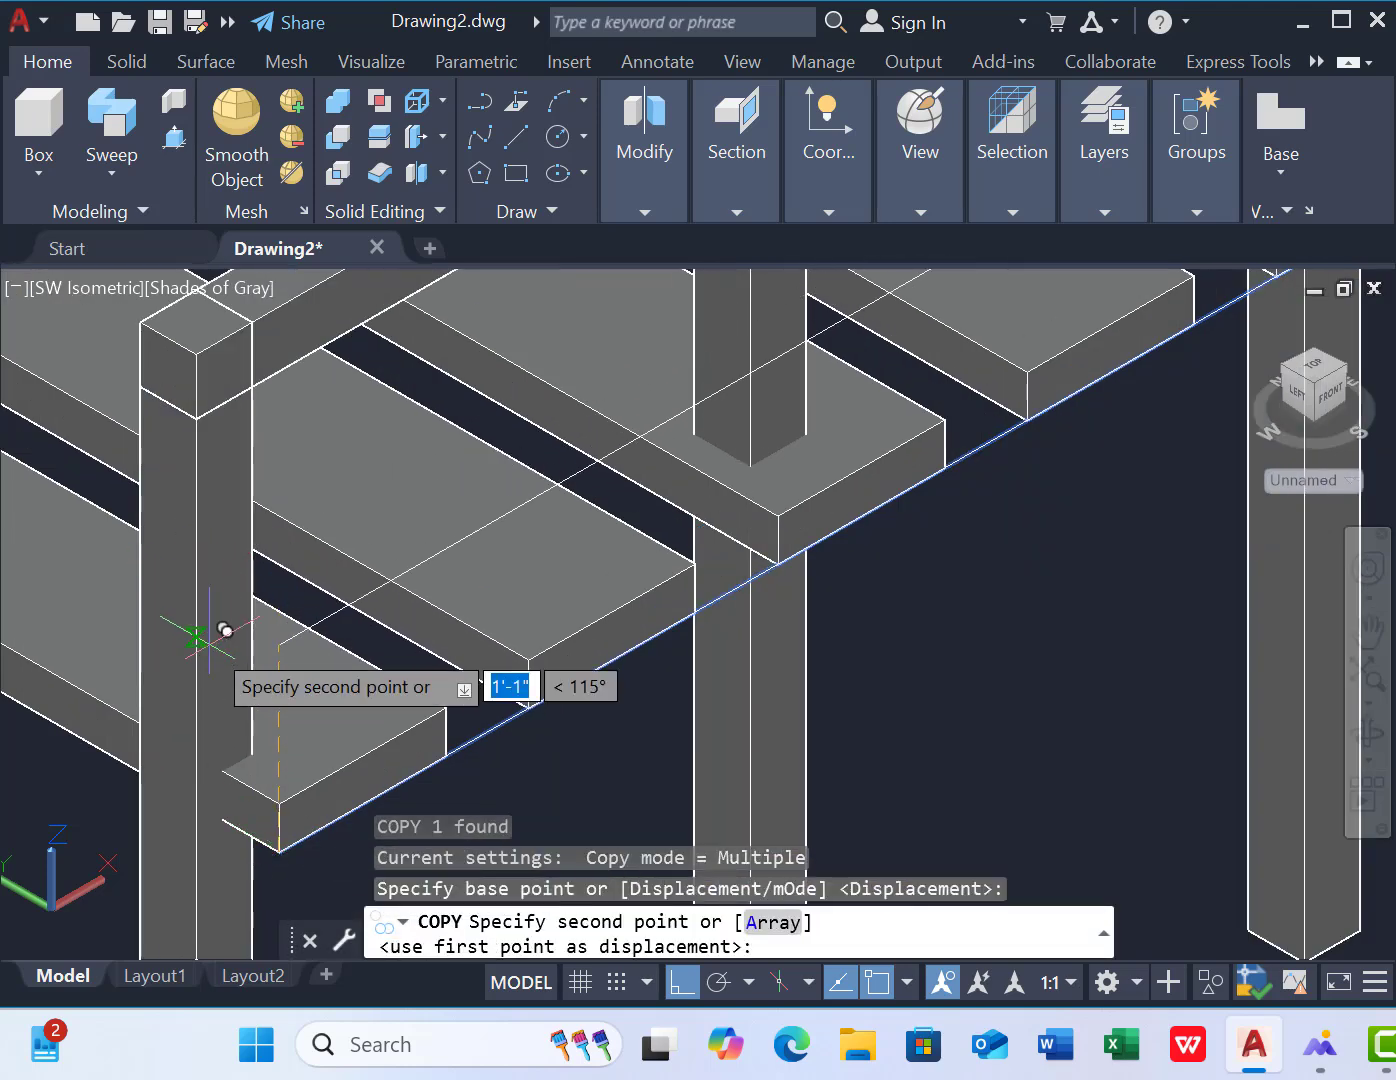
key(Escape)
Copy the line along the planks' front edge straight up to a short distance above the deck
scroll(543, 655, down, 3)
scroll(549, 678, up, 2)
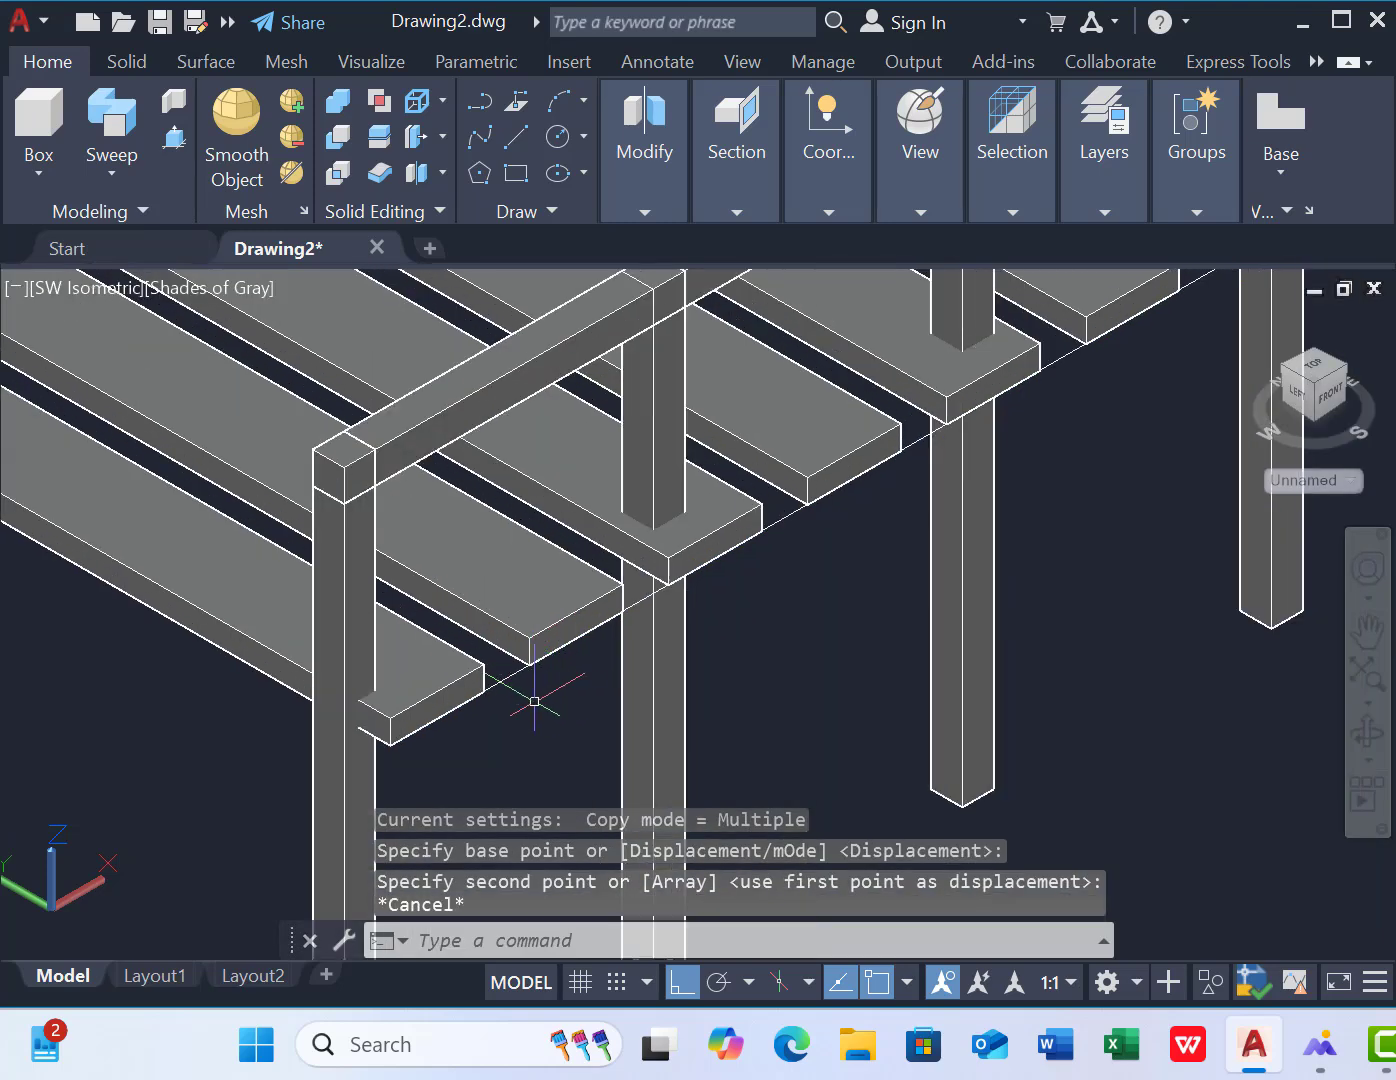
click(386, 740)
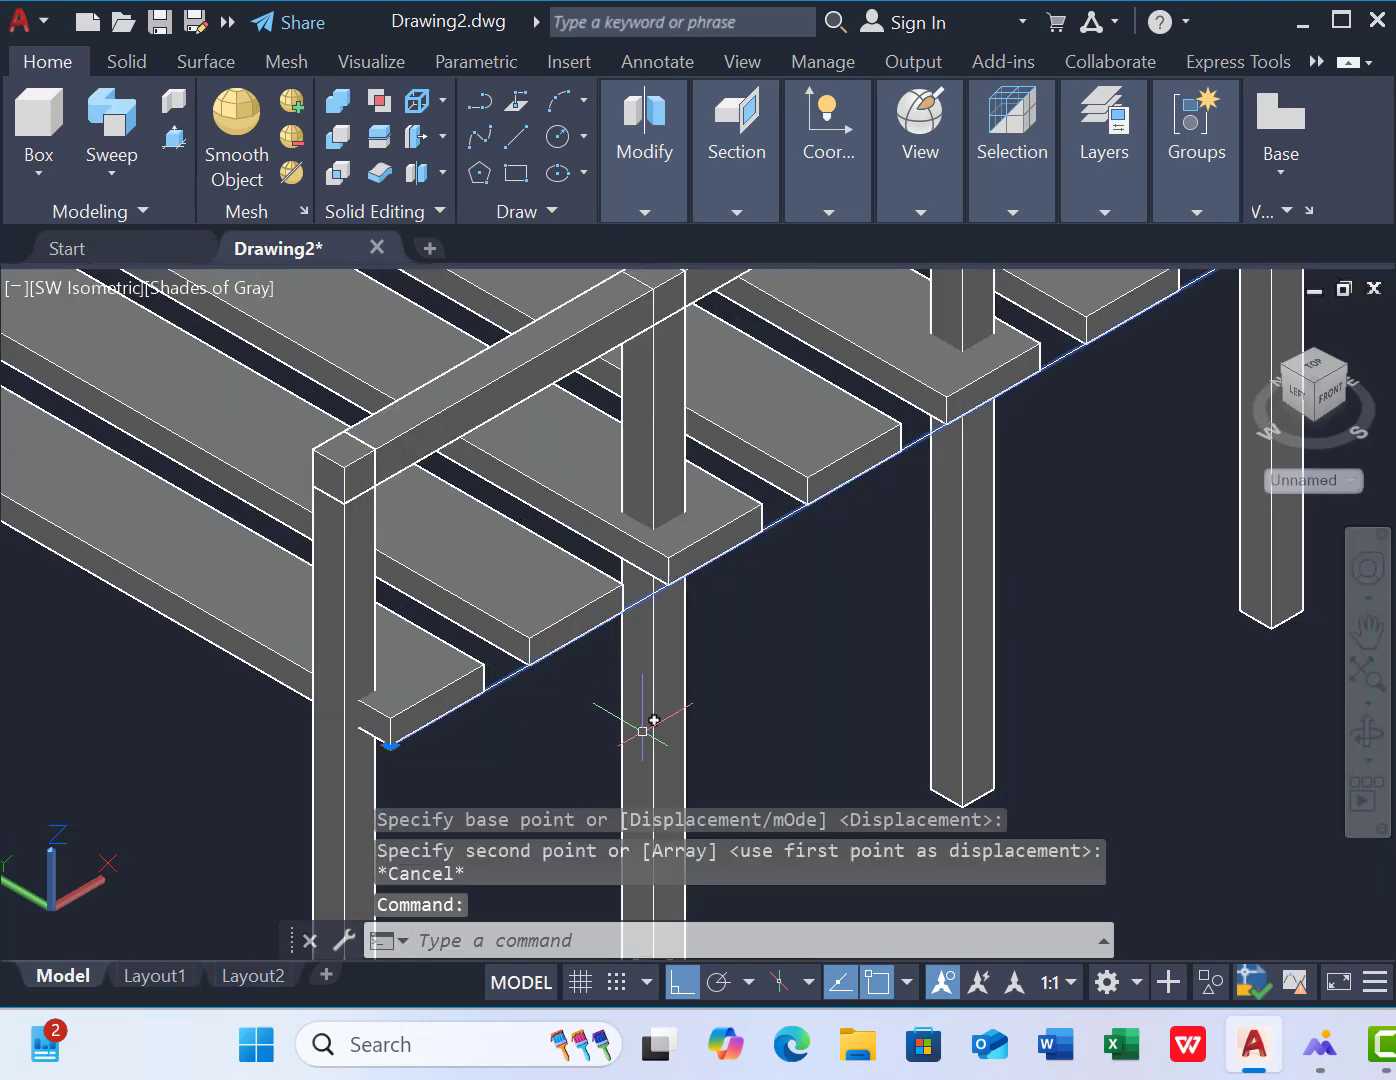
key(Return)
scroll(606, 581, down, 4)
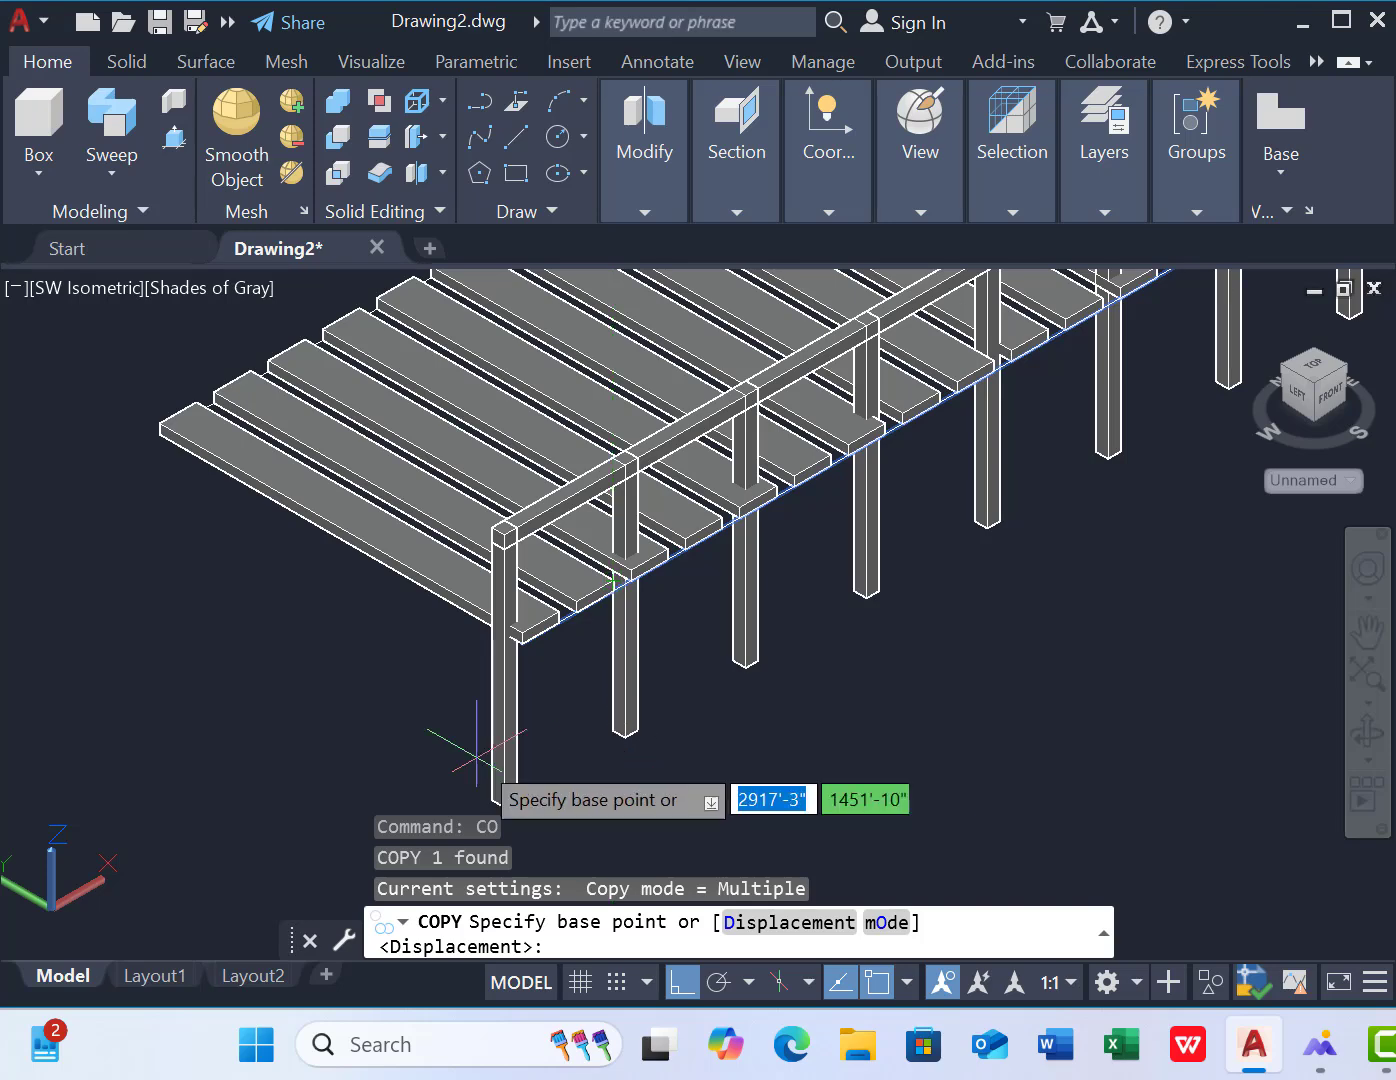
click(398, 705)
click(421, 650)
key(Escape)
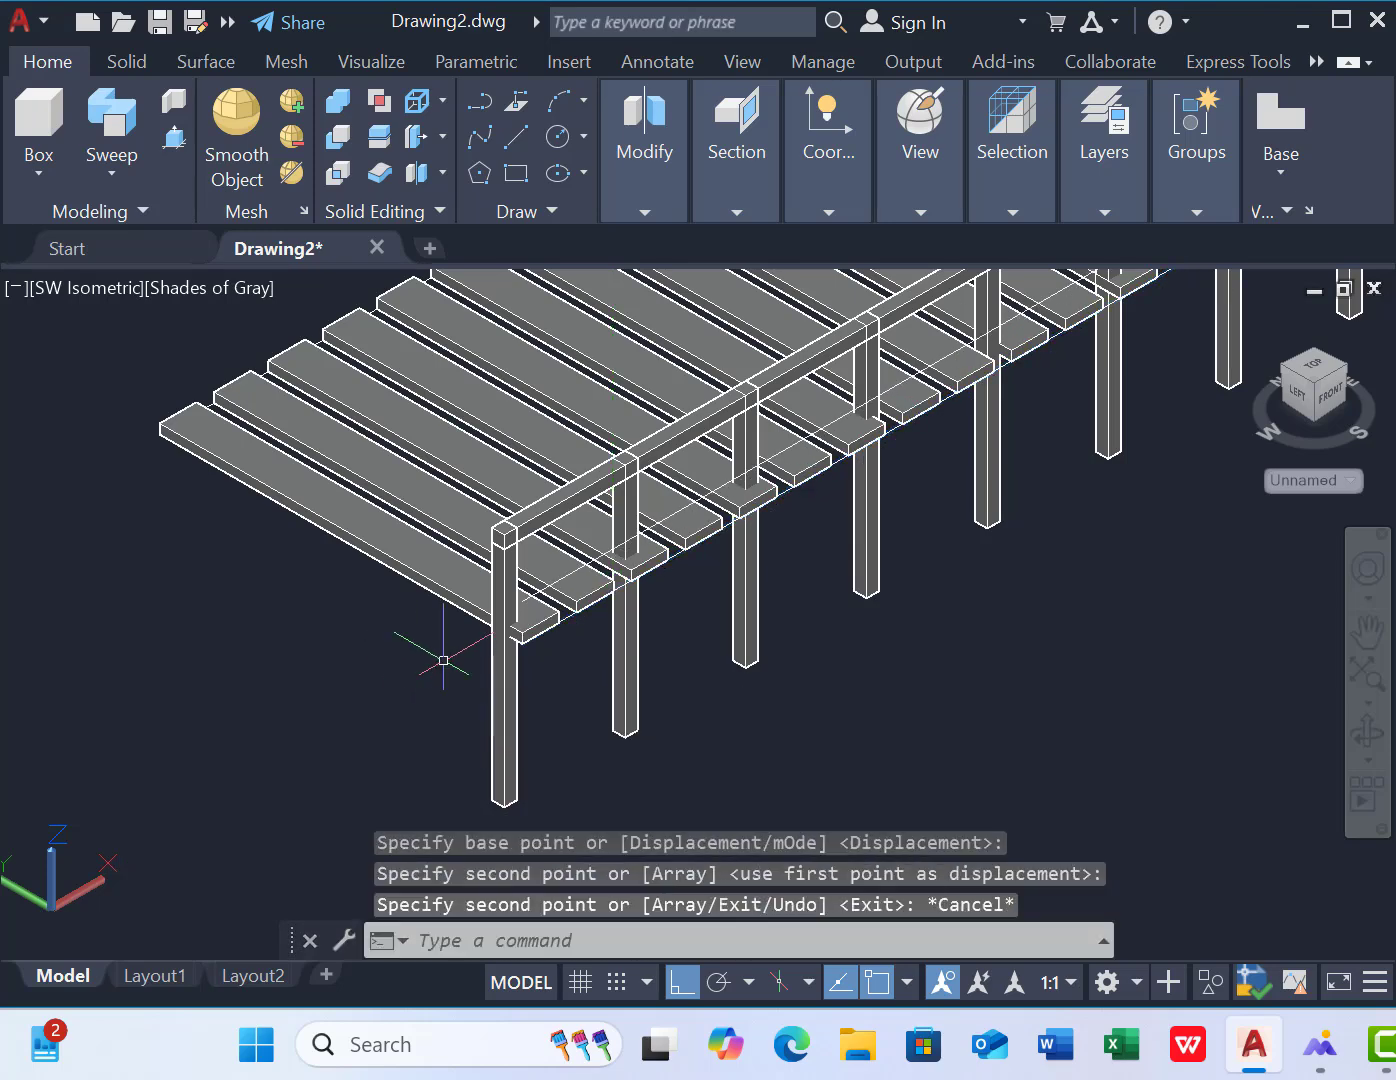
Draw a 2 by 2 inch rectangle in the empty space beside the first post
click(512, 177)
scroll(555, 620, up, 3)
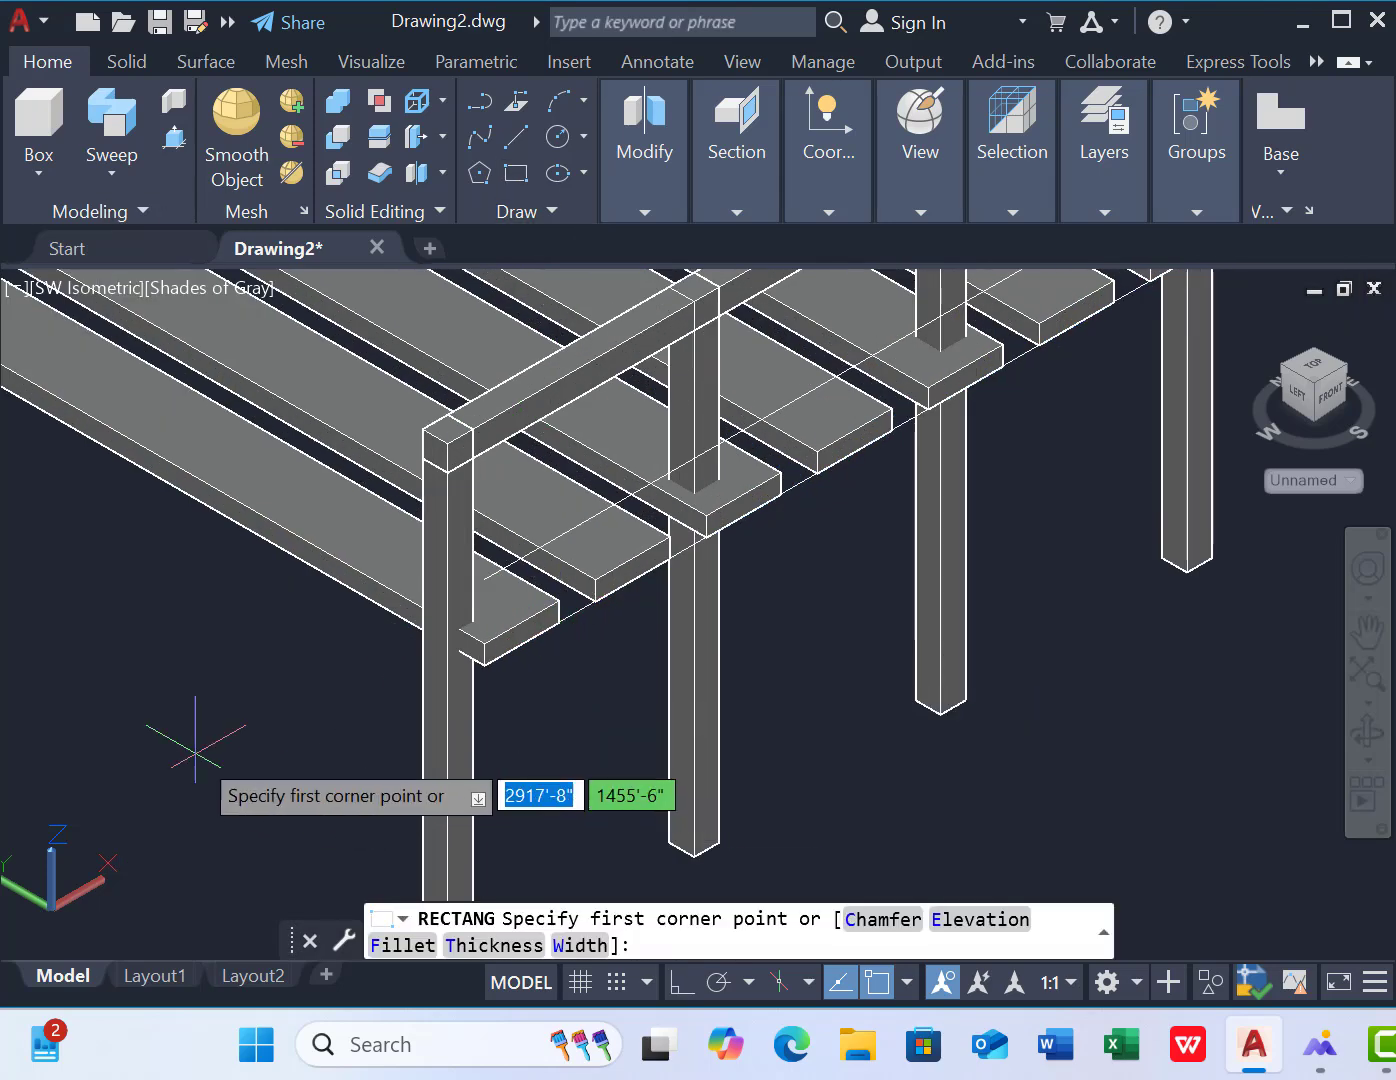
click(198, 754)
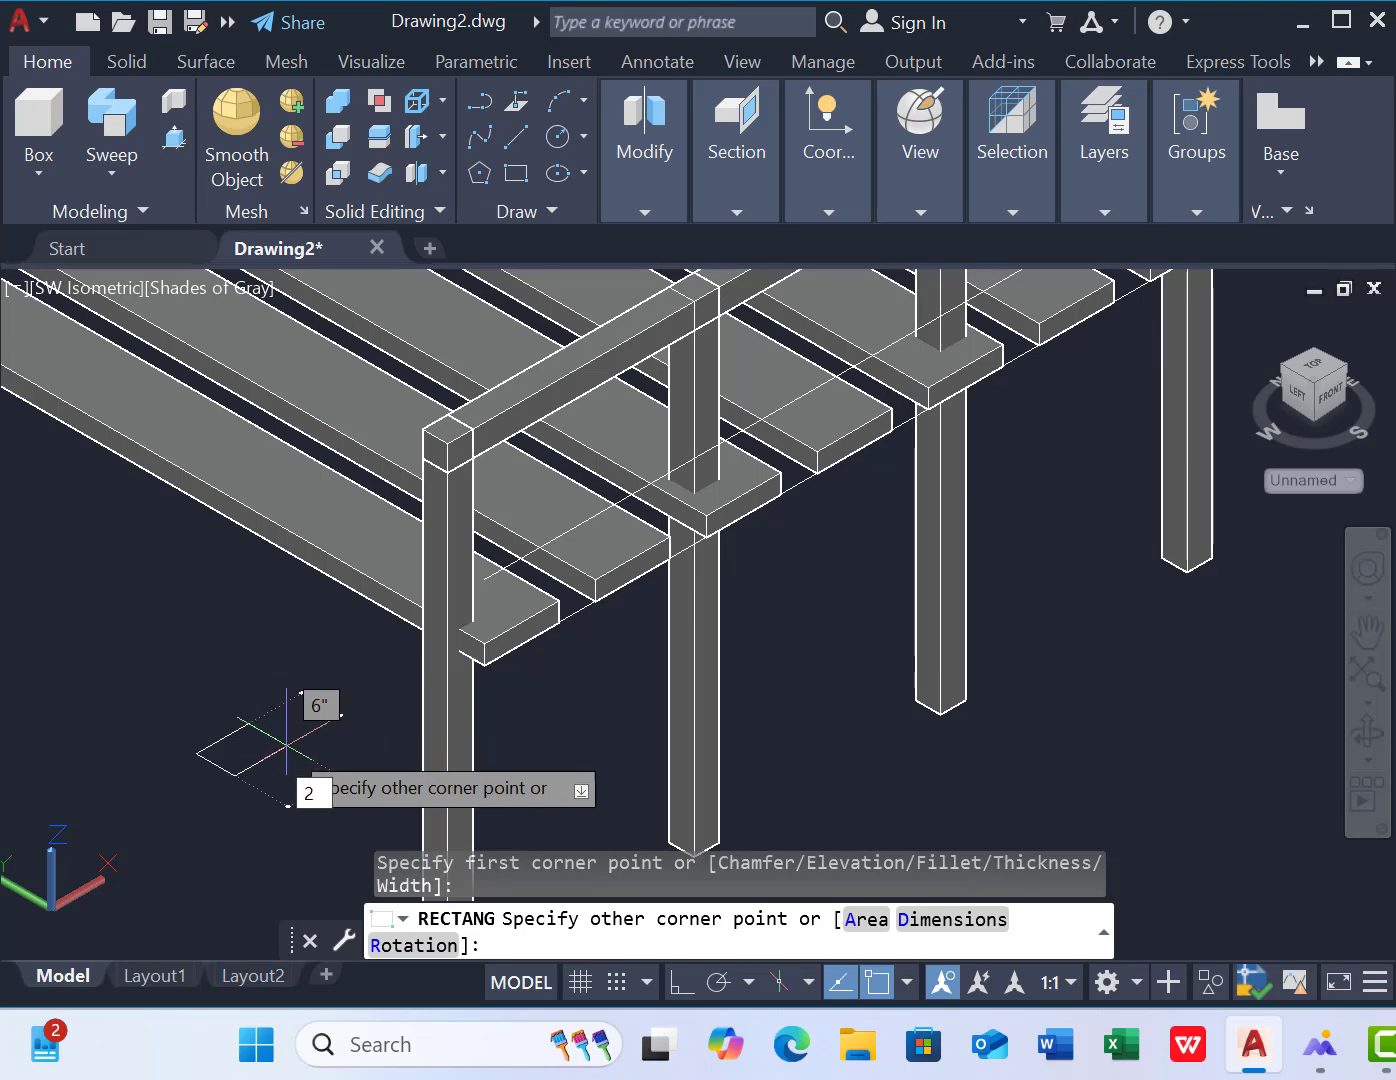
key(Return)
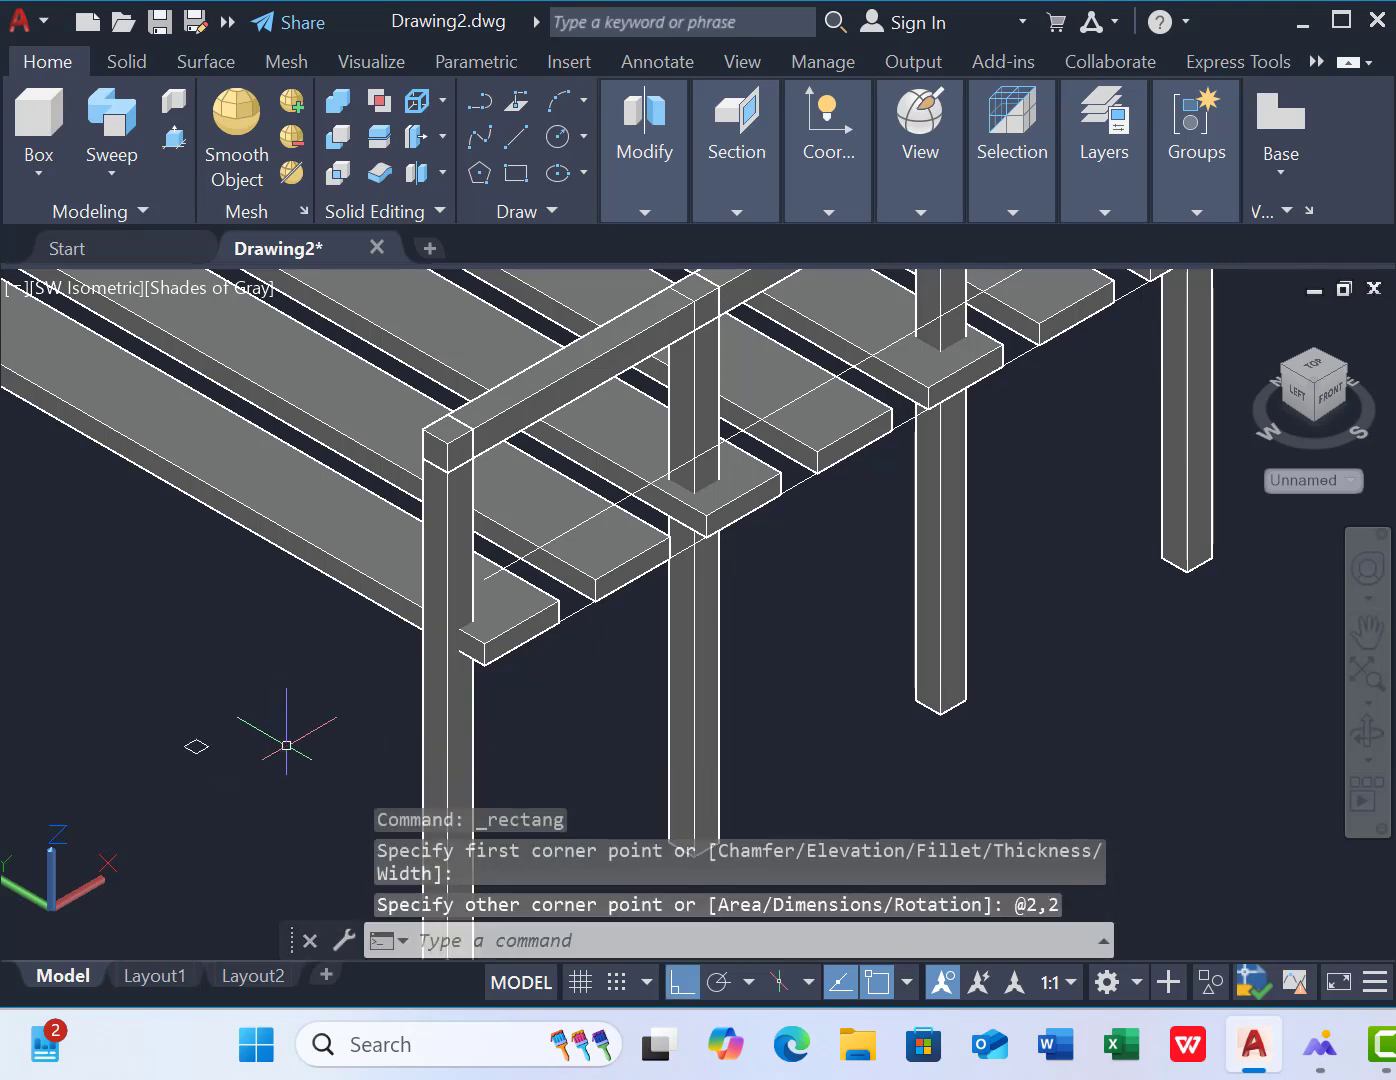
Sweep the 2 by 2 inch rectangle along the copied line above the planks' front edge to form a thin rail
click(112, 126)
click(195, 745)
key(Return)
scroll(547, 603, up, 3)
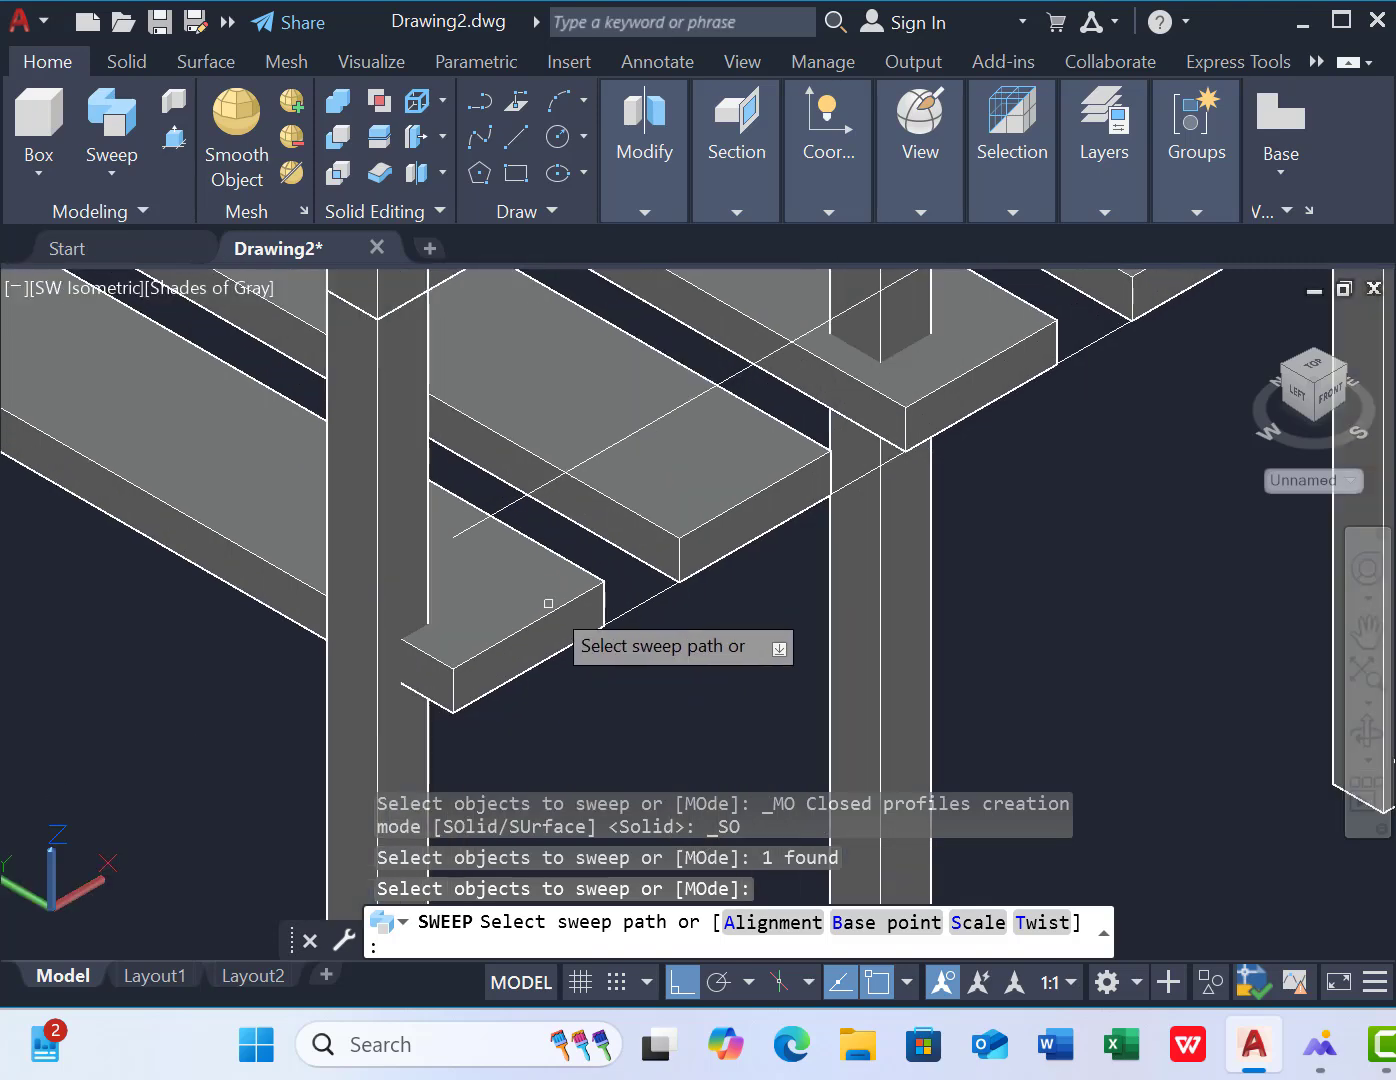
click(489, 516)
scroll(600, 660, down, 2)
Move the thin rail sideways from its near end into the line of the posts
scroll(566, 627, up, 3)
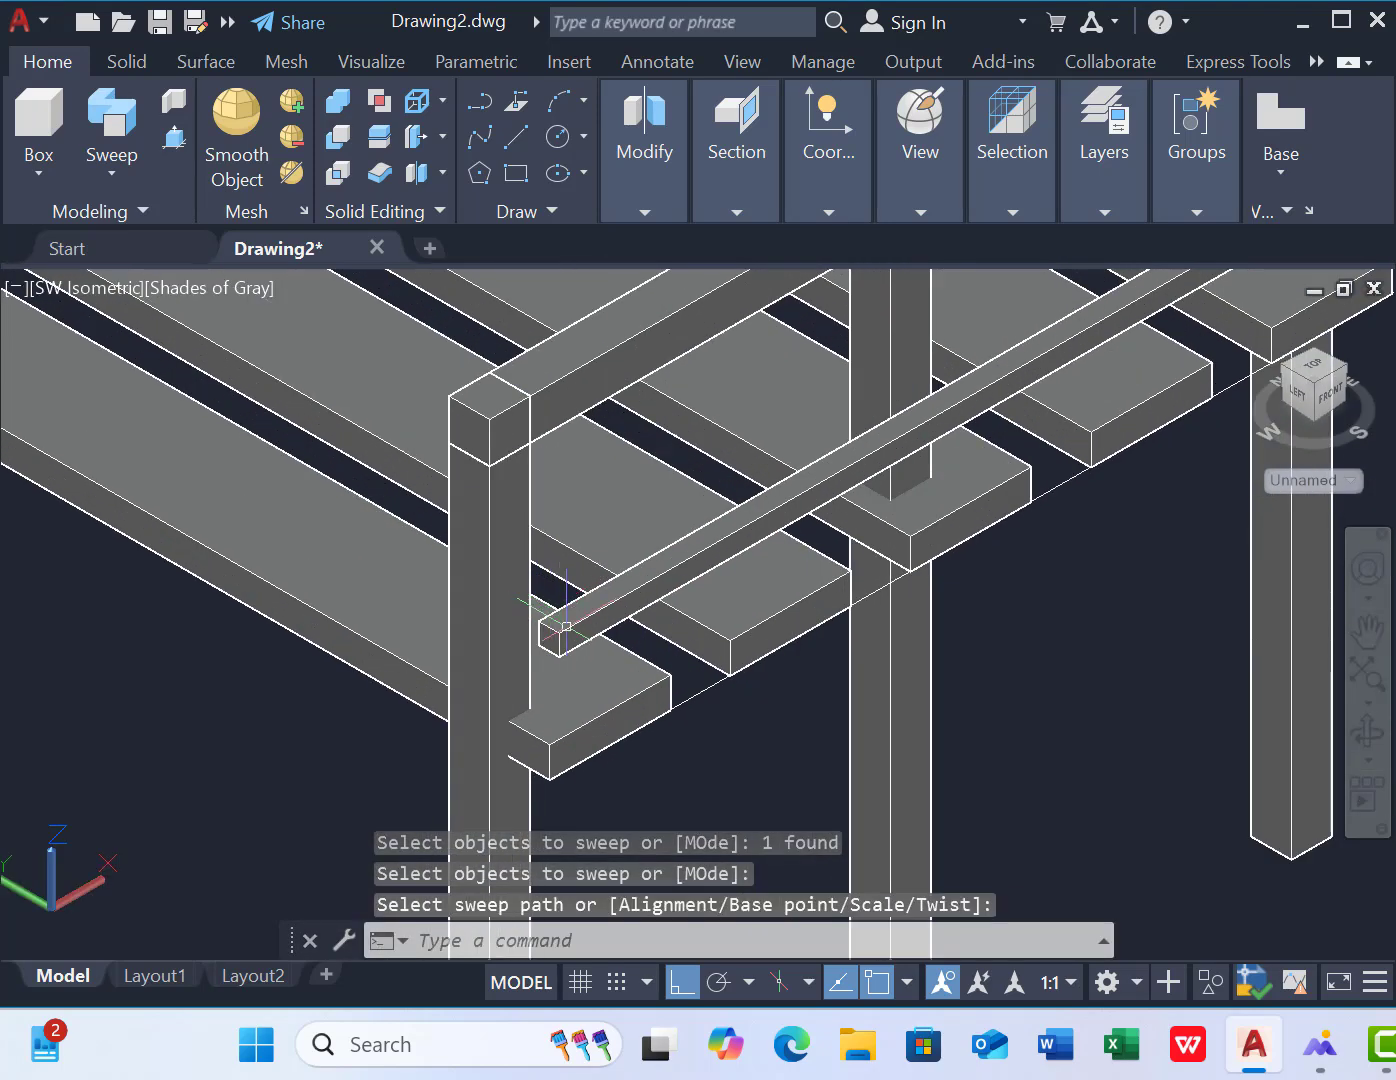
click(566, 626)
text(m)
key(Return)
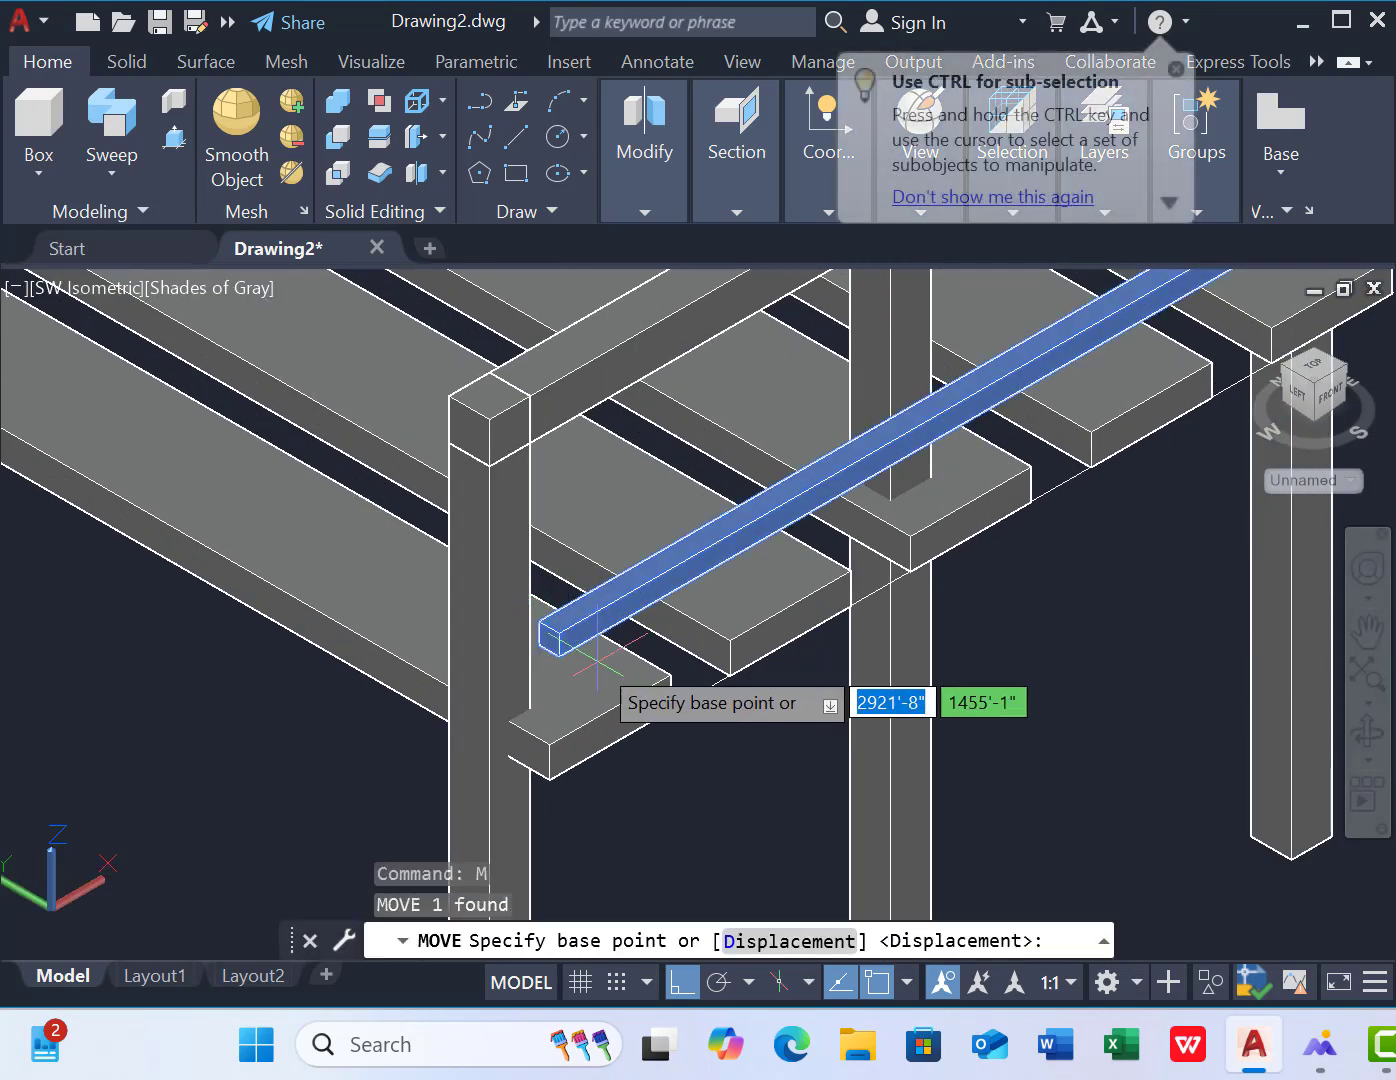
scroll(540, 645, up, 2)
click(530, 644)
scroll(430, 517, up, 3)
scroll(508, 654, down, 4)
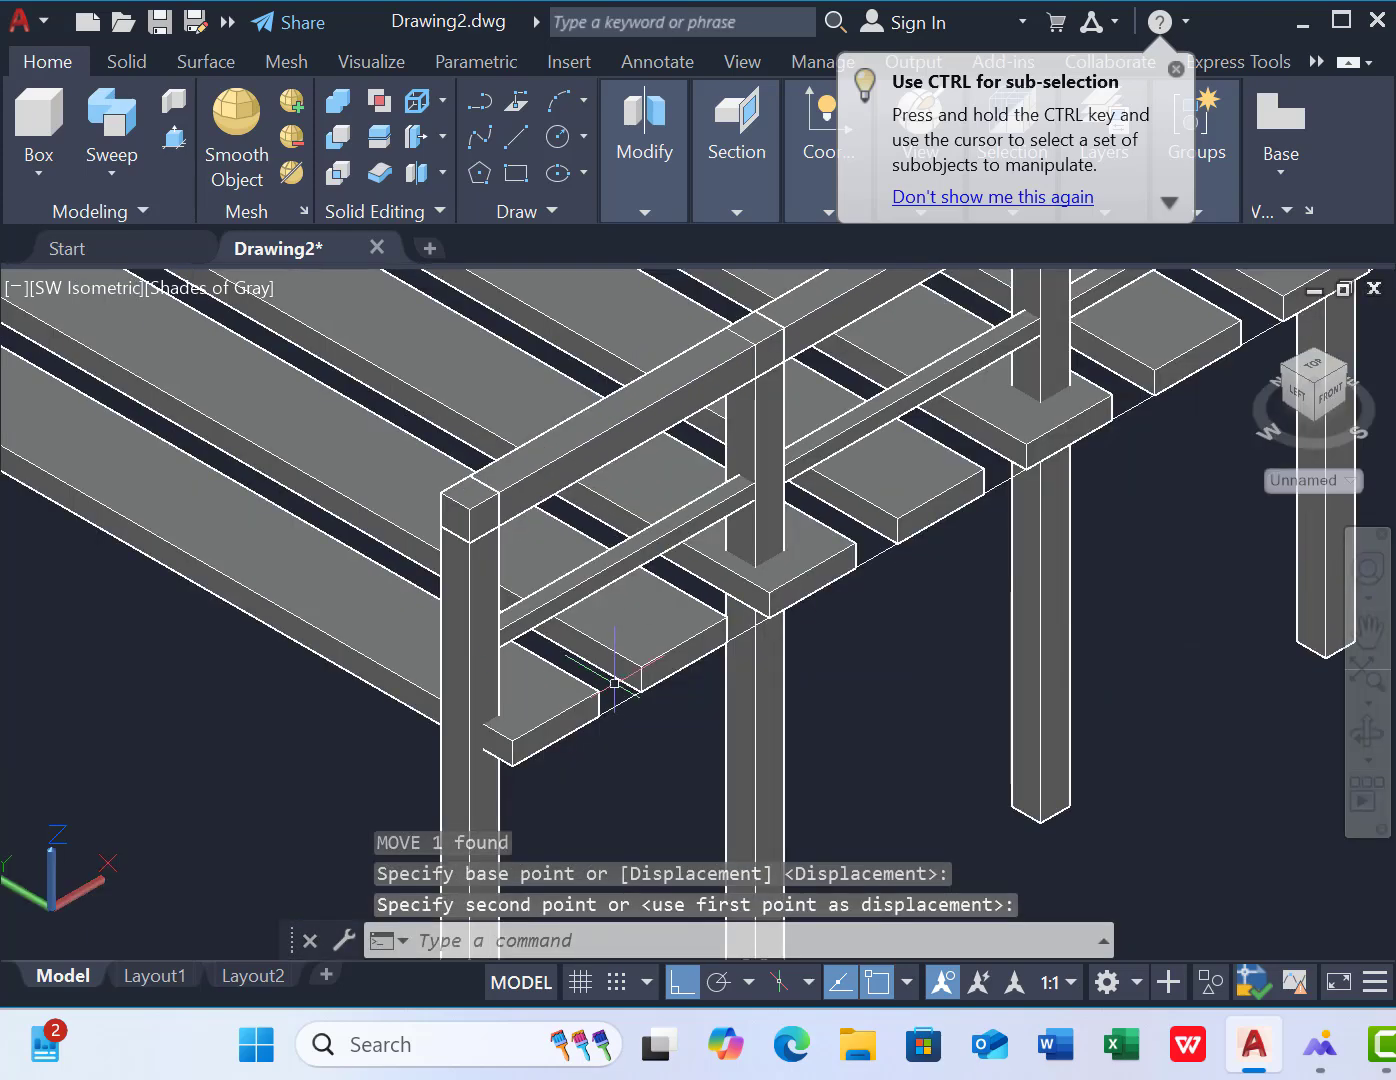
Move the thin rail straight up a short distance, farther above the deck
scroll(691, 604, down, 4)
scroll(772, 617, up, 4)
click(462, 452)
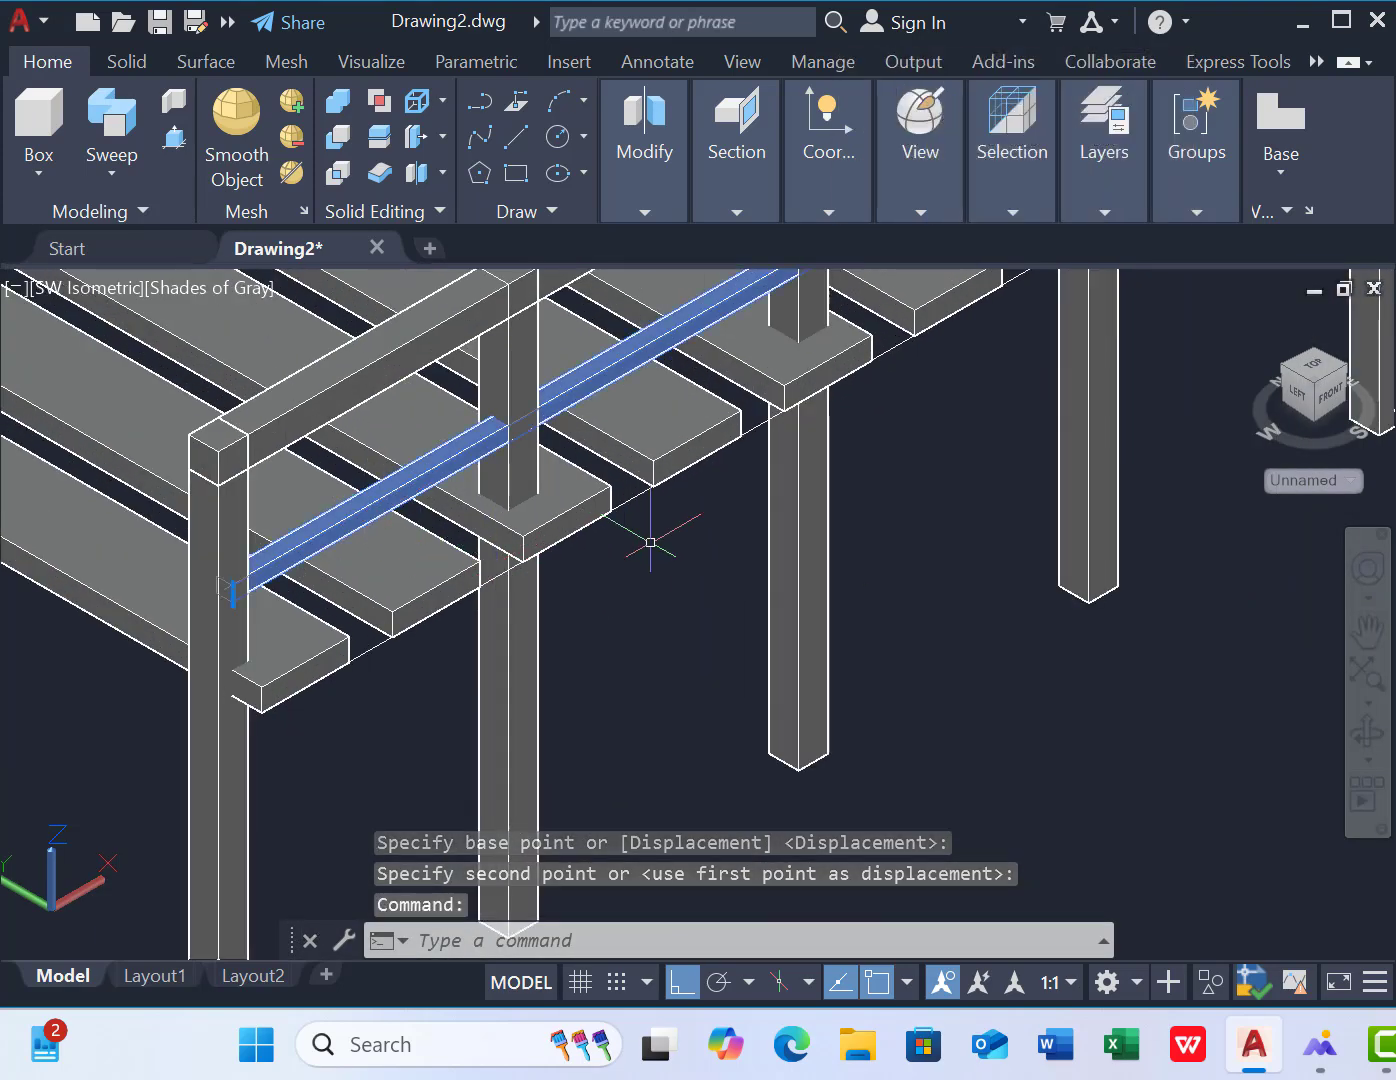
text(m)
key(Return)
click(744, 732)
key(Escape)
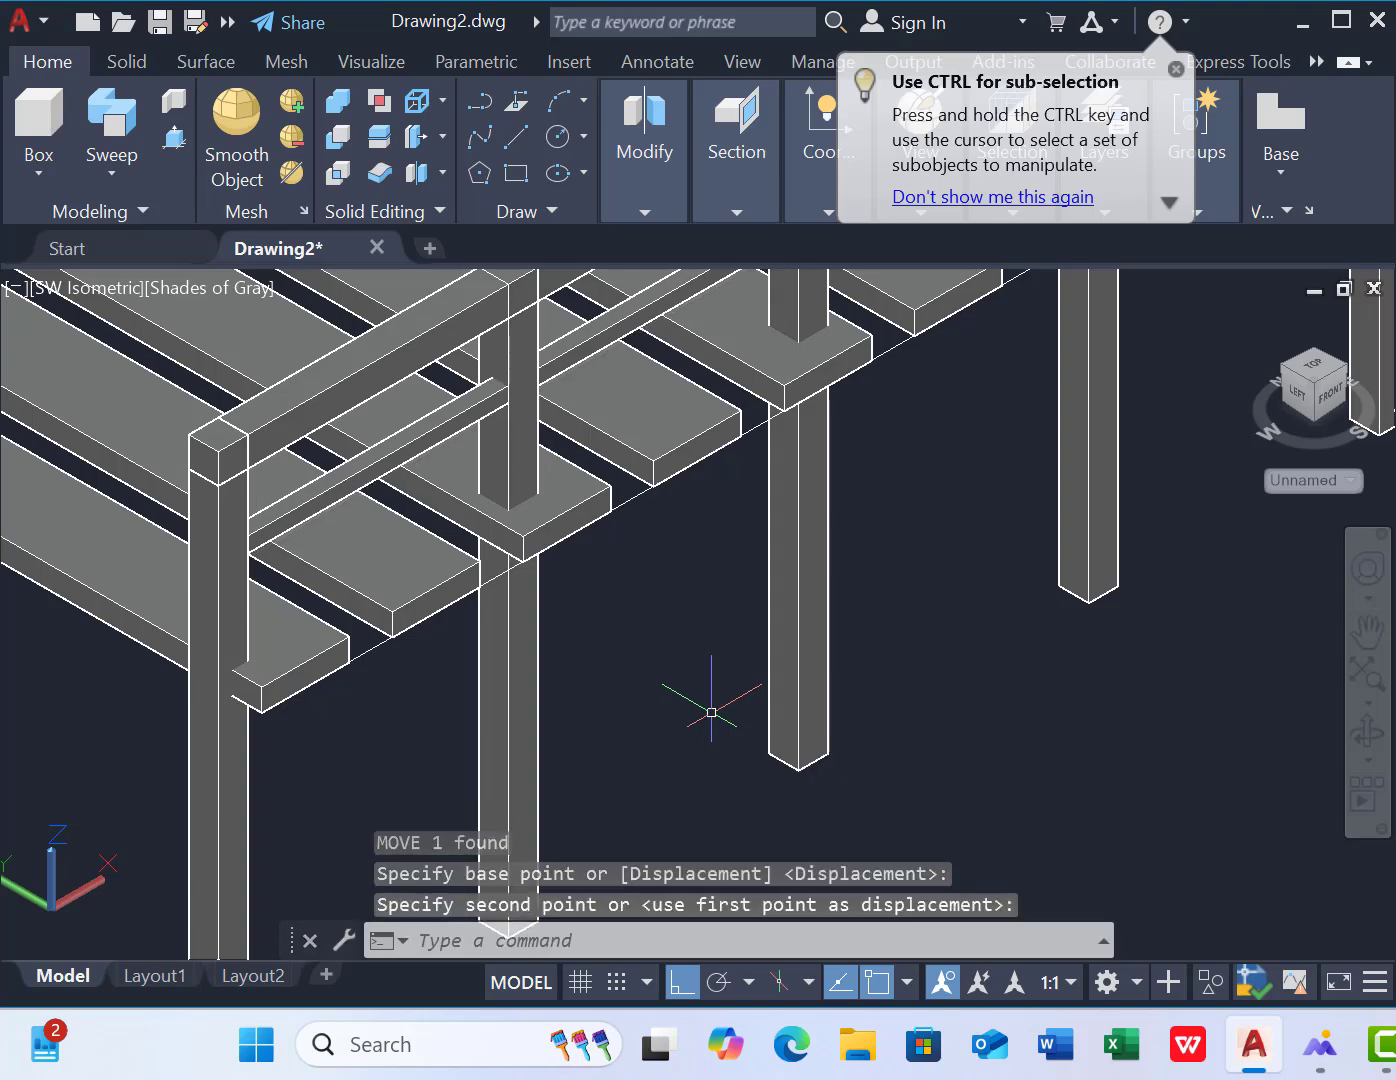
Copy the thin rail straight up to make a second thin rail beneath the top rail
text(co)
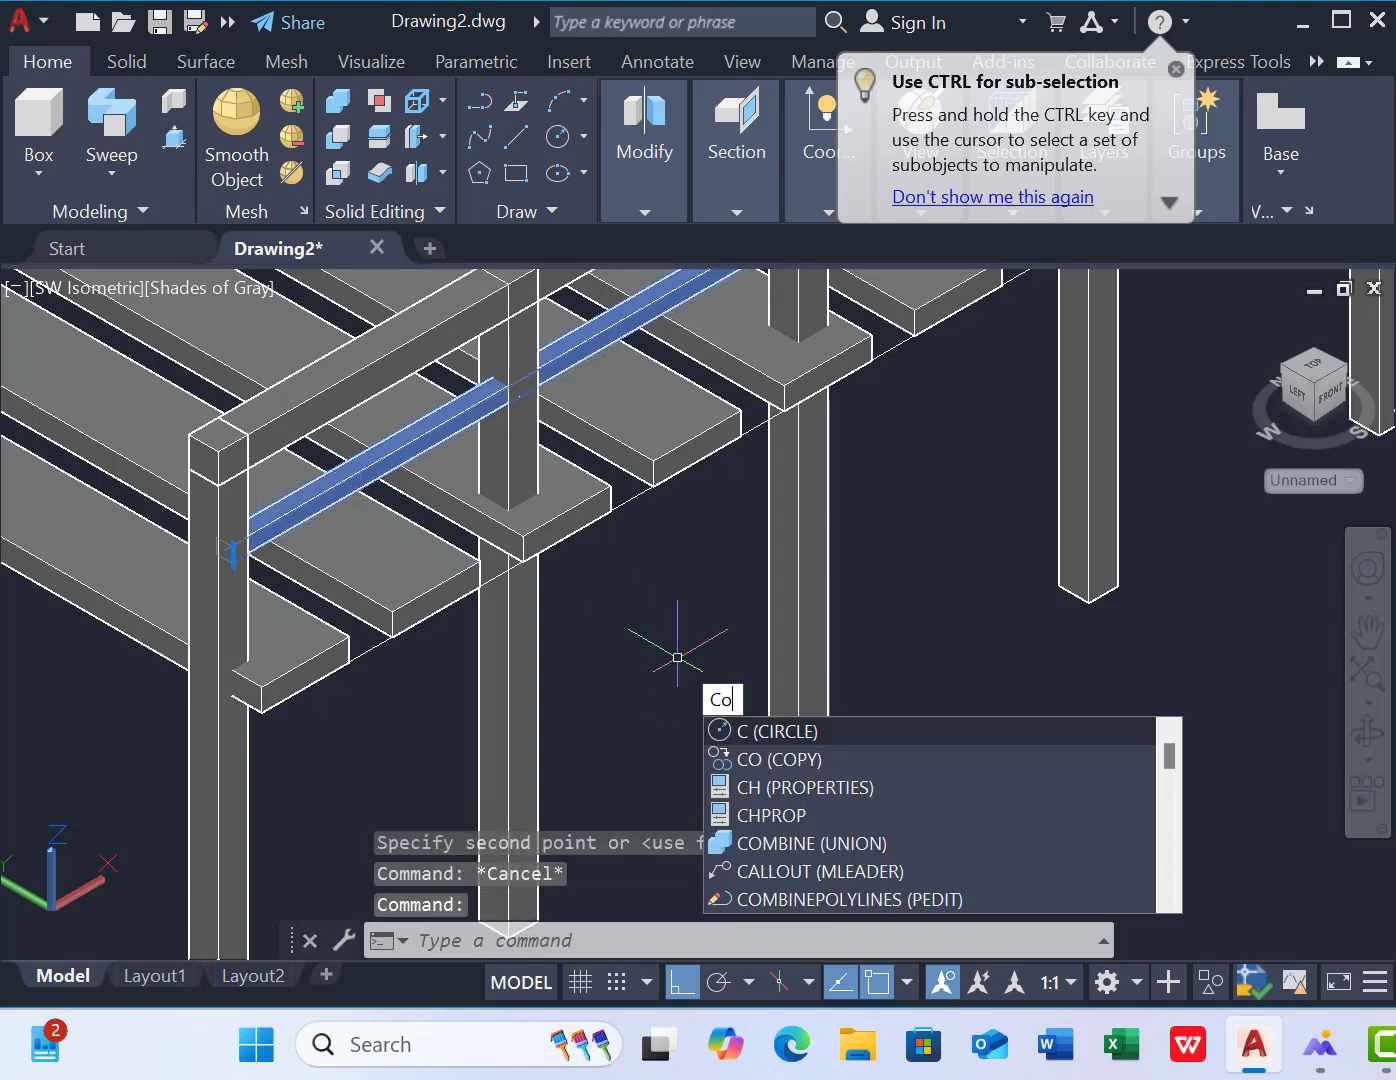
key(Return)
scroll(700, 644, down, 4)
click(845, 785)
click(839, 808)
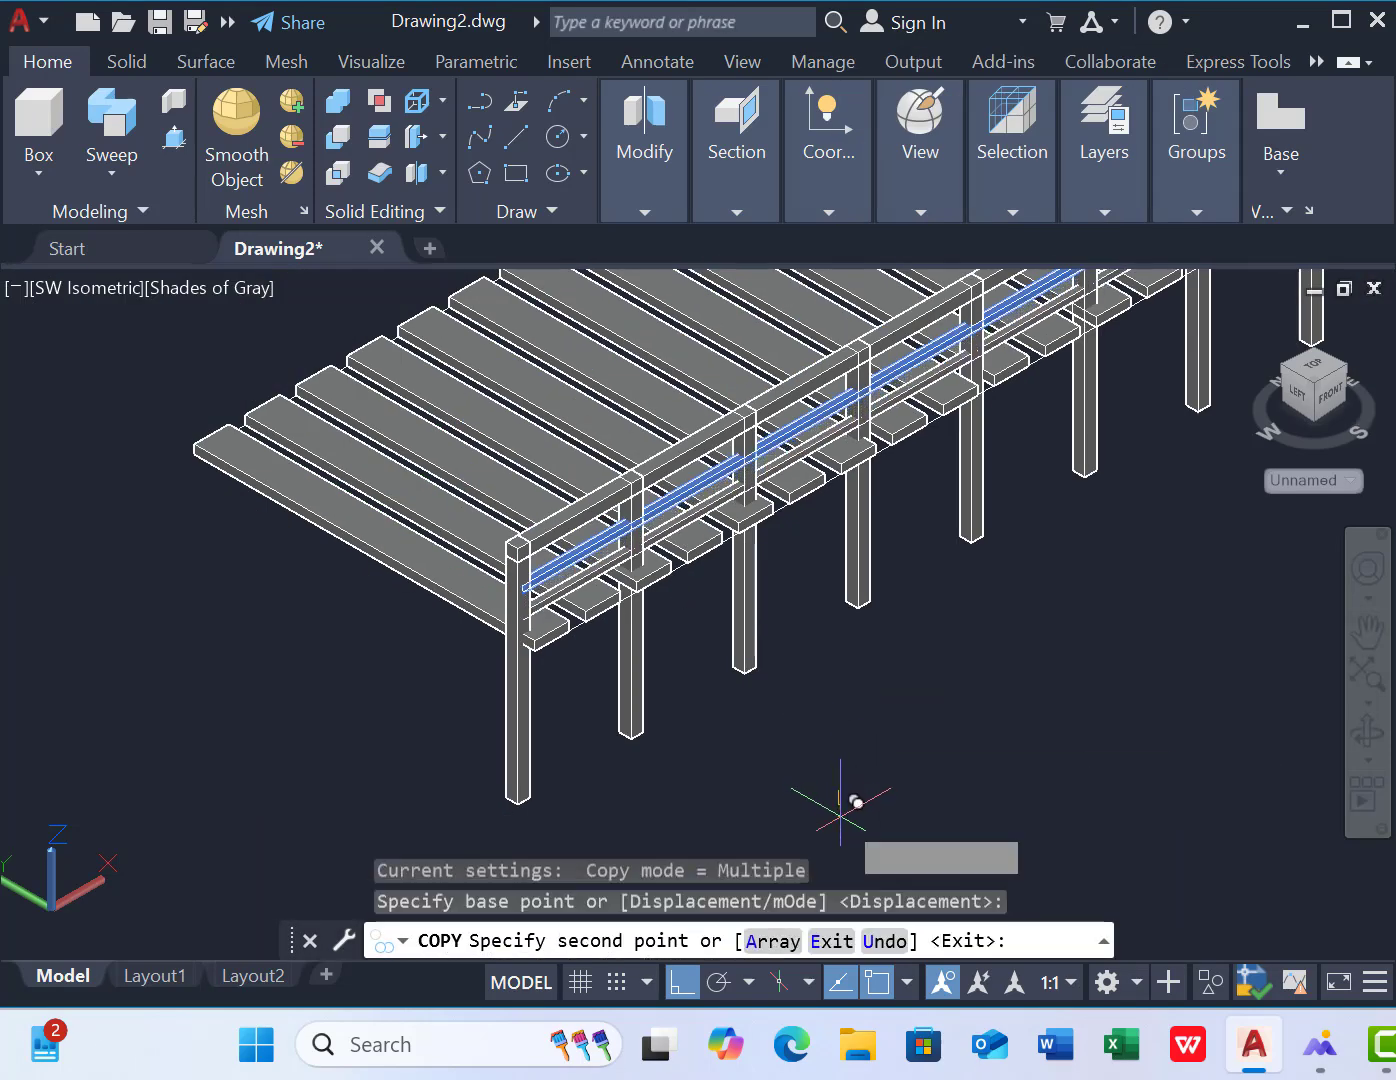
key(Escape)
Union the posts, the top rail and the two thin rails into one solid railing
scroll(723, 723, down, 3)
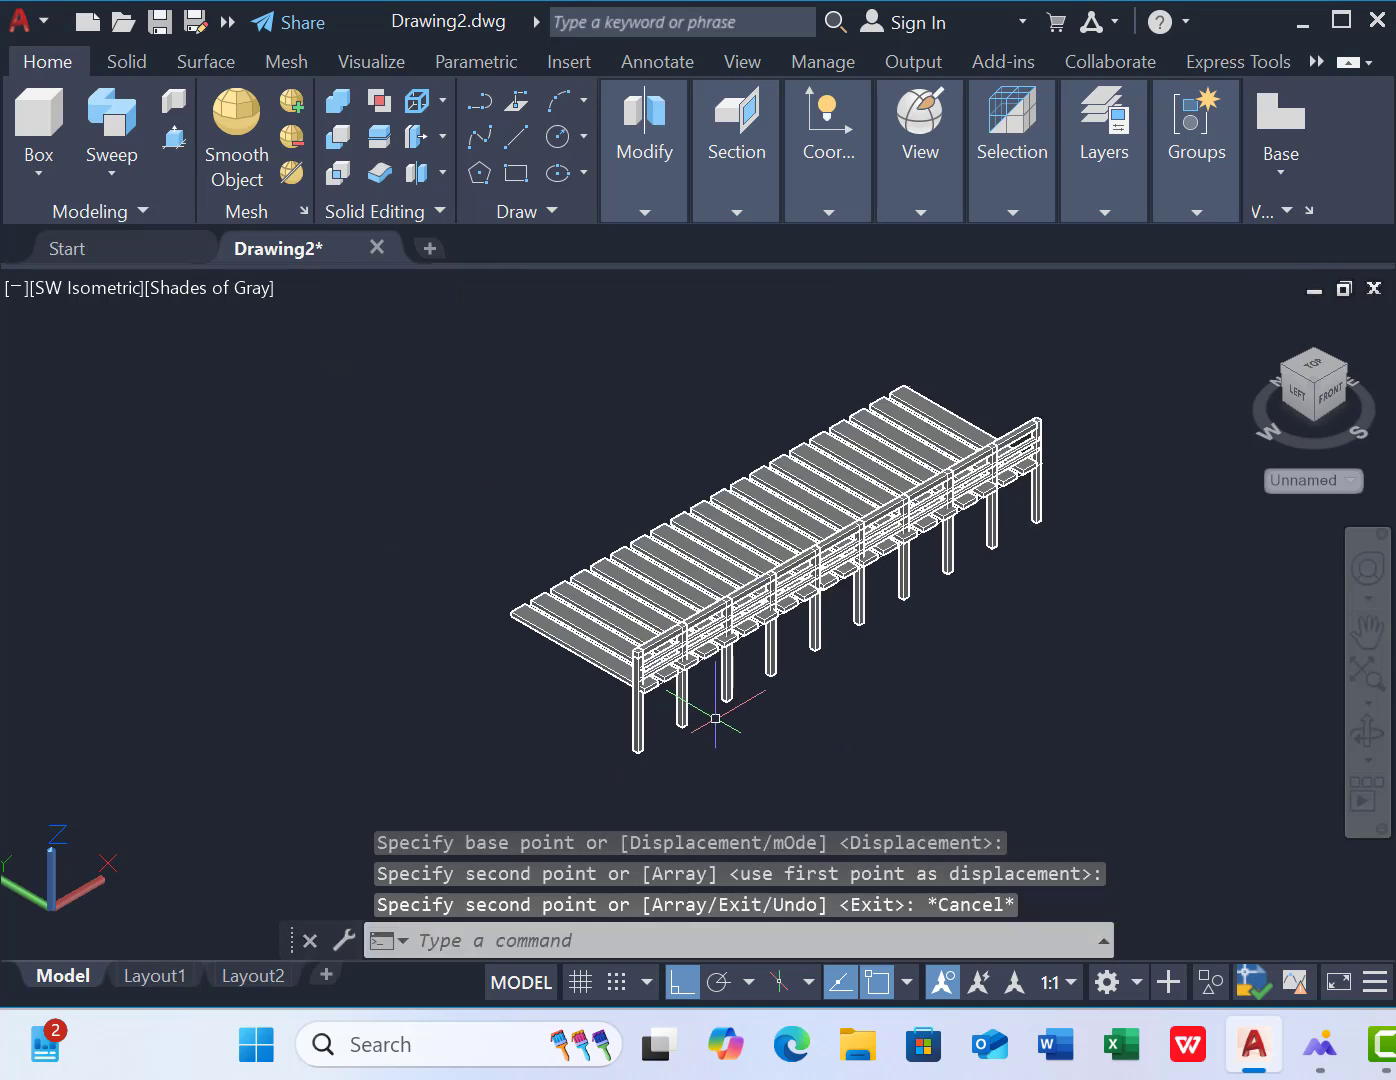
scroll(576, 670, up, 5)
scroll(670, 667, down, 6)
scroll(900, 746, up, 5)
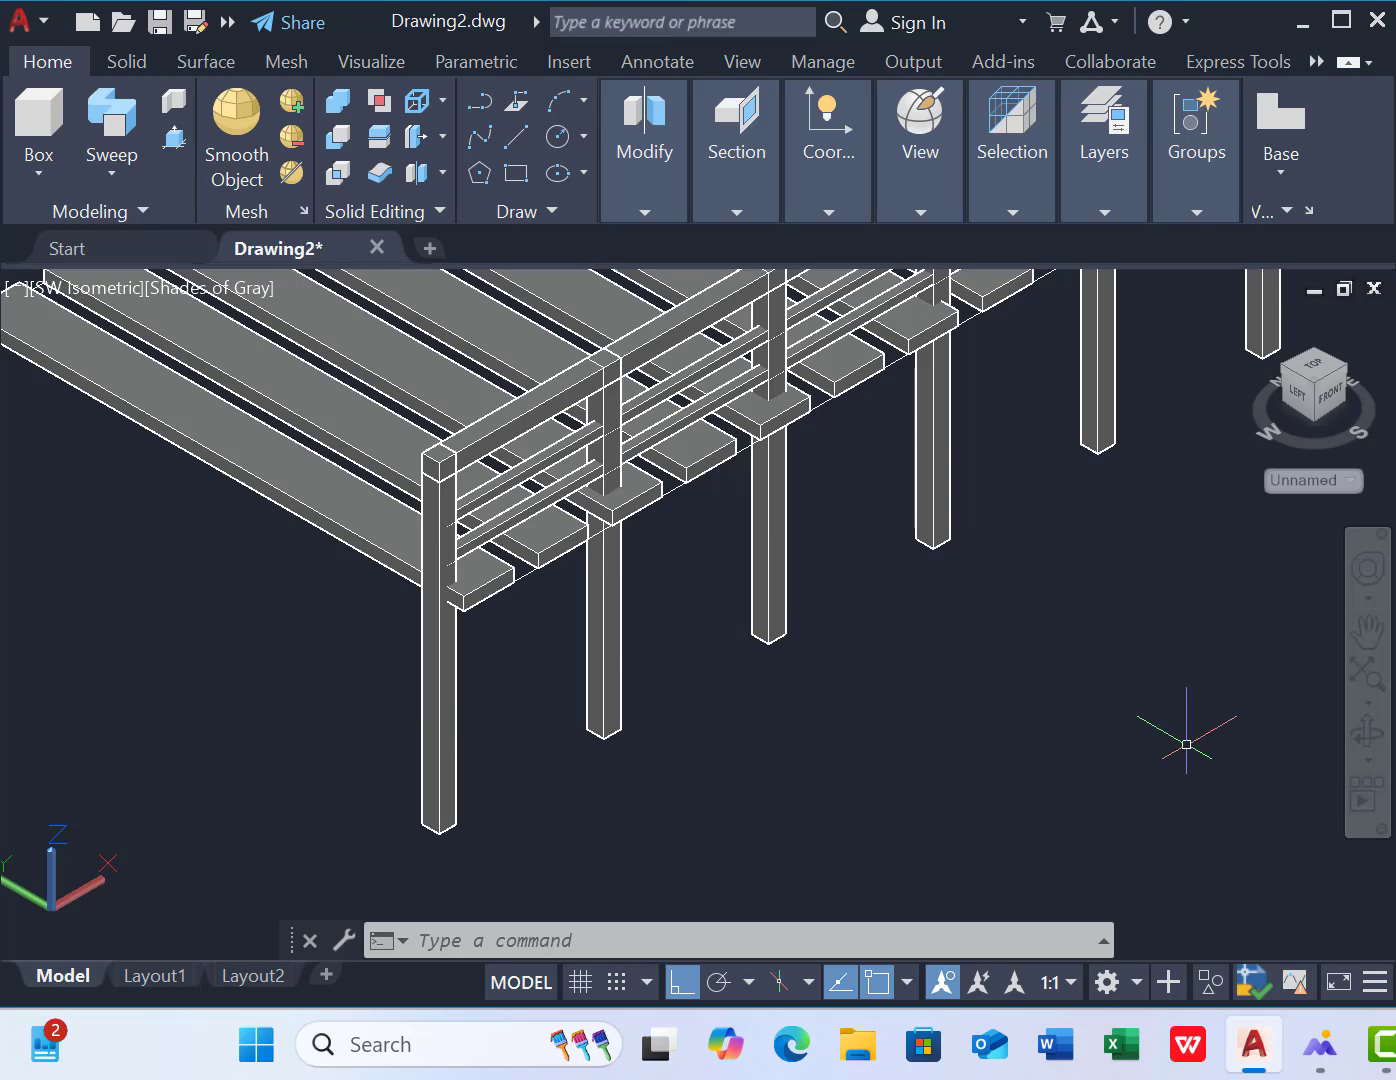
scroll(963, 656, down, 2)
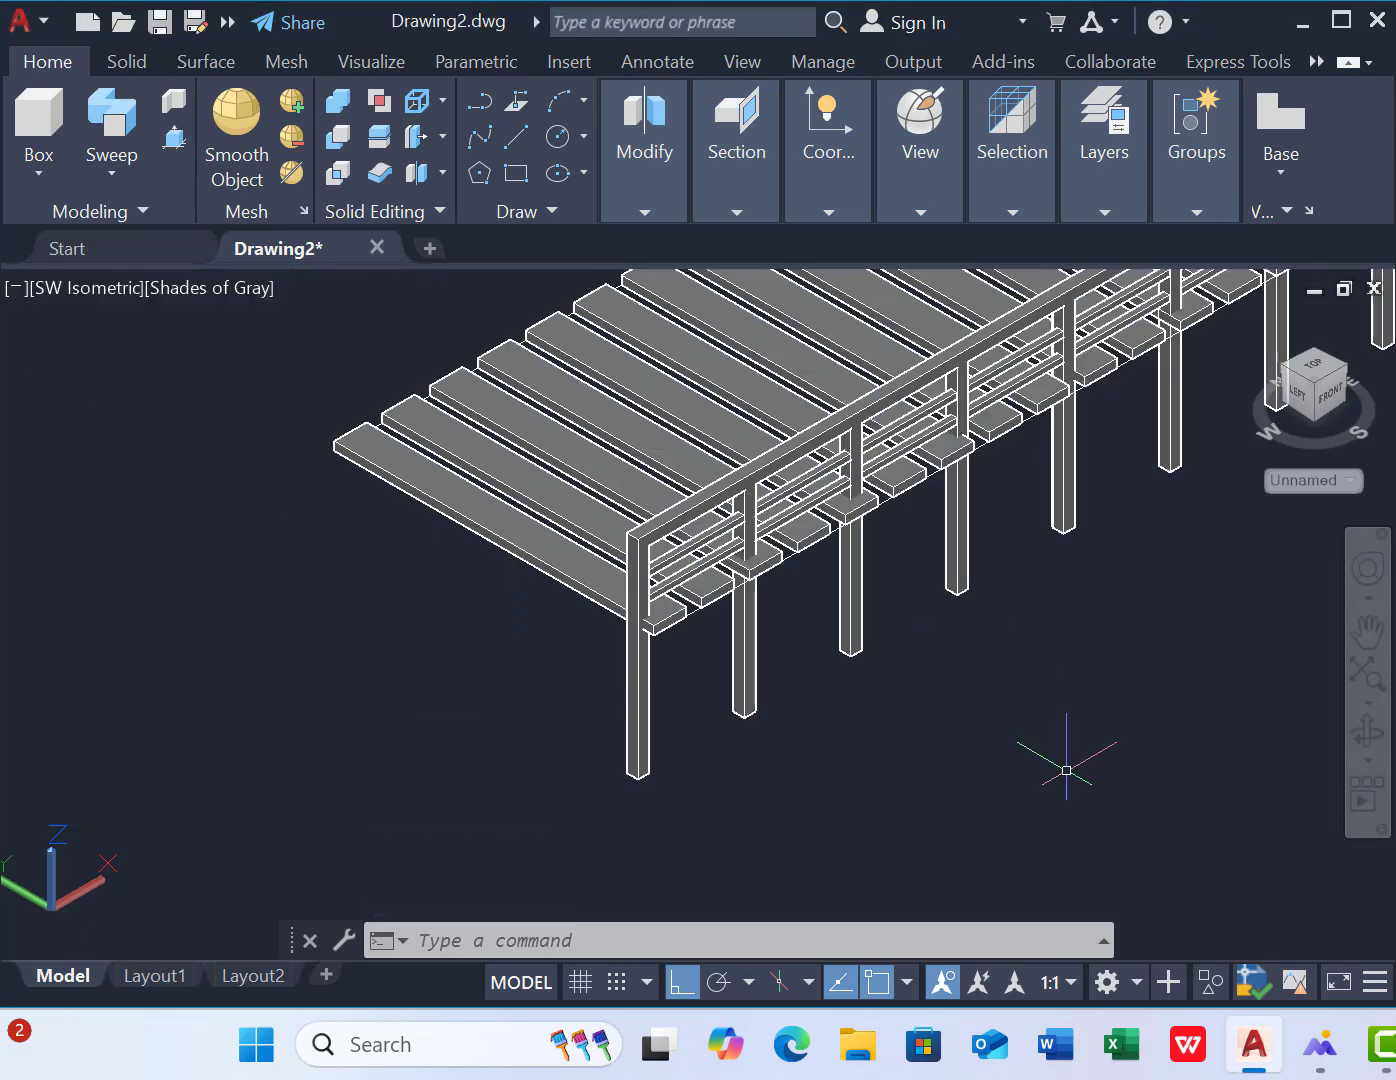
Mirror the railing to the opposite long edge about the walkway's lengthwise centre line, keeping the source object
key(Return)
scroll(462, 561, up, 3)
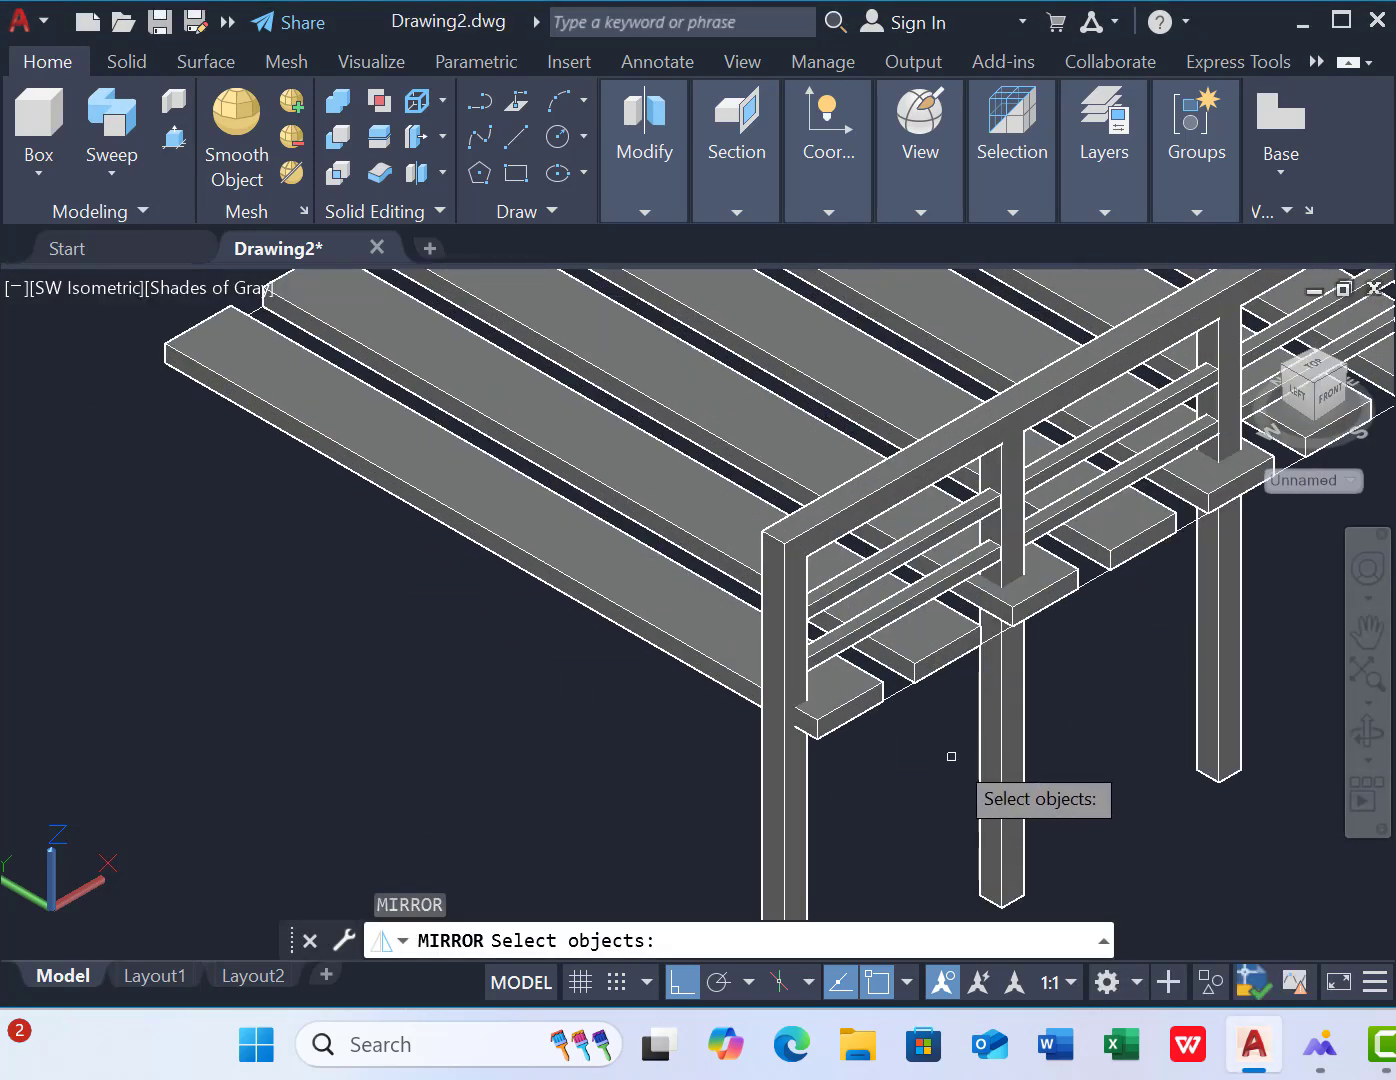
click(804, 658)
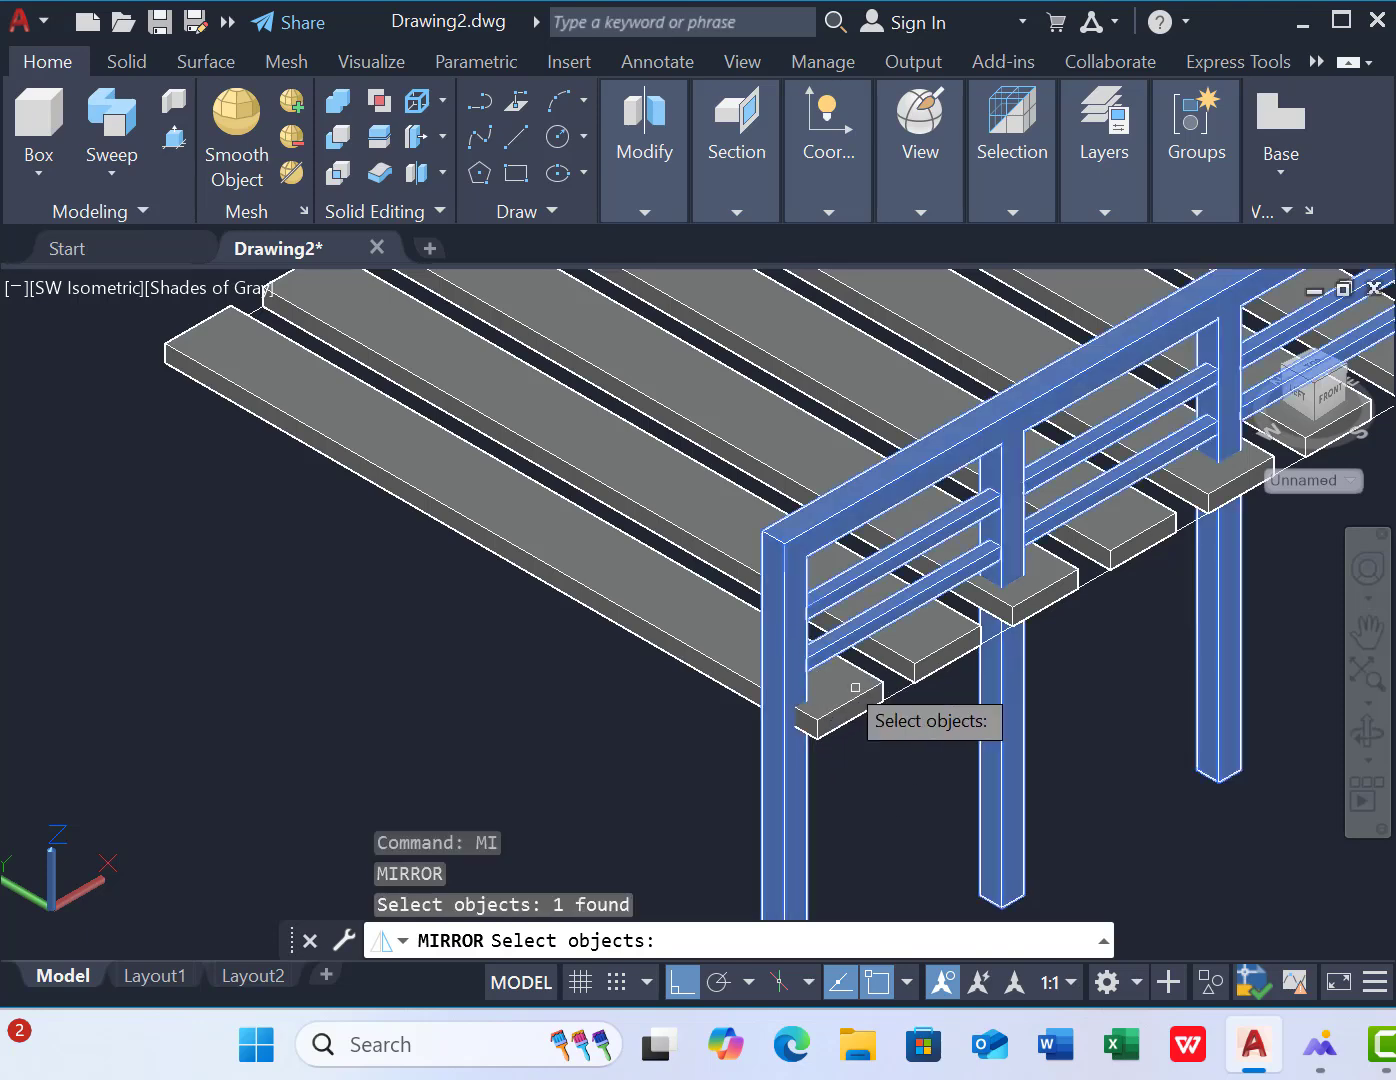
key(Return)
click(489, 562)
scroll(511, 704, down, 5)
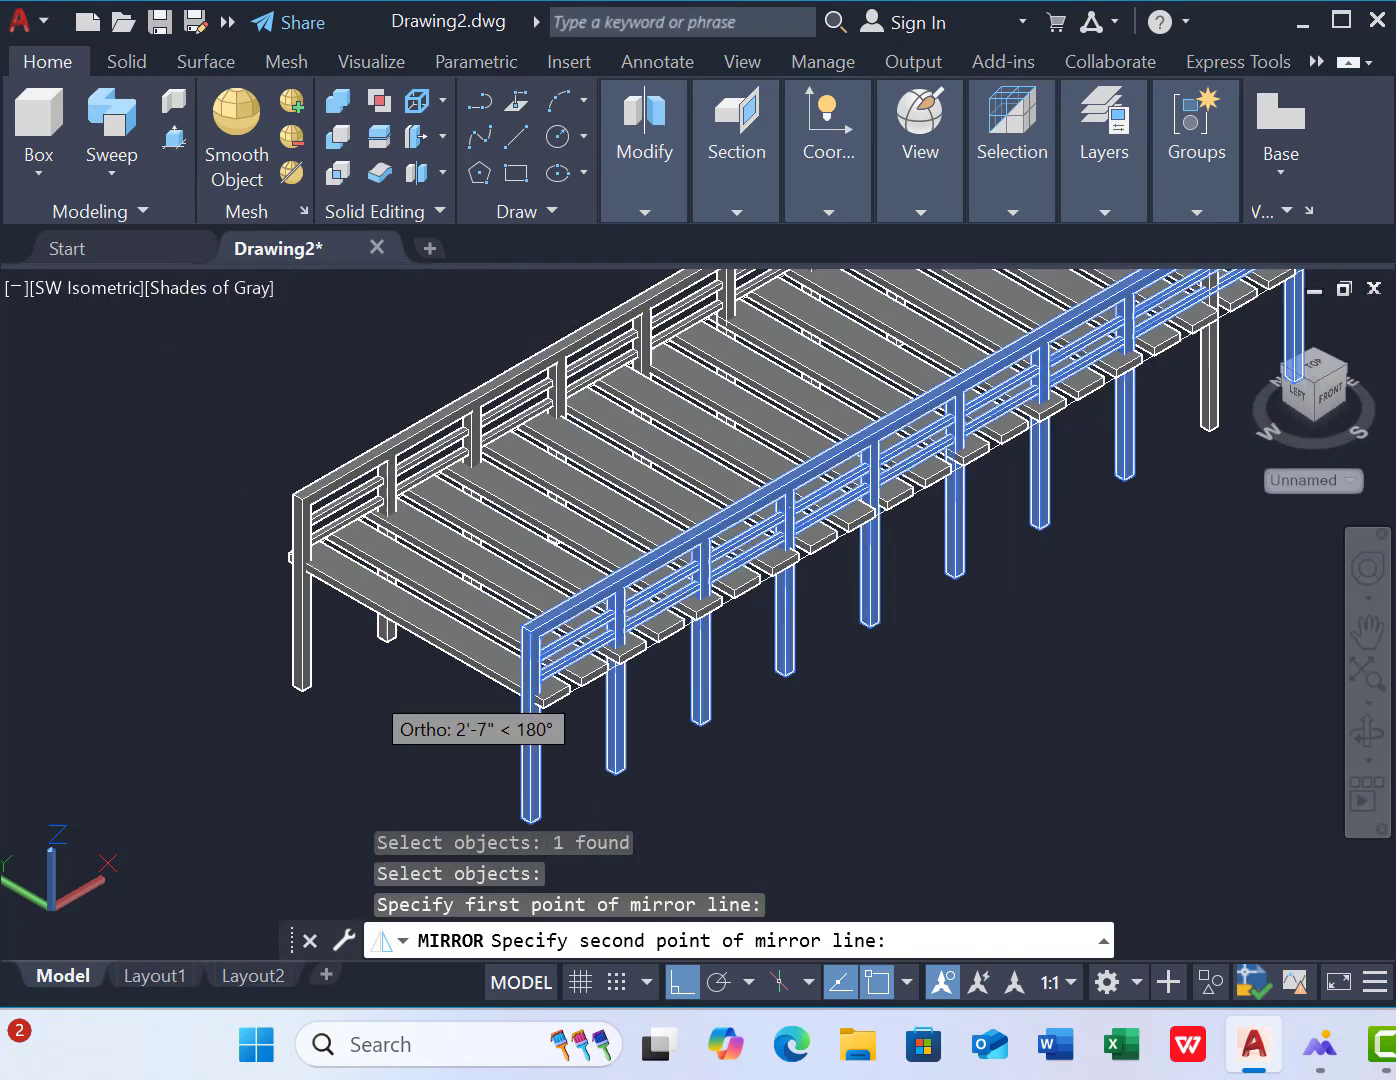
click(887, 368)
click(981, 442)
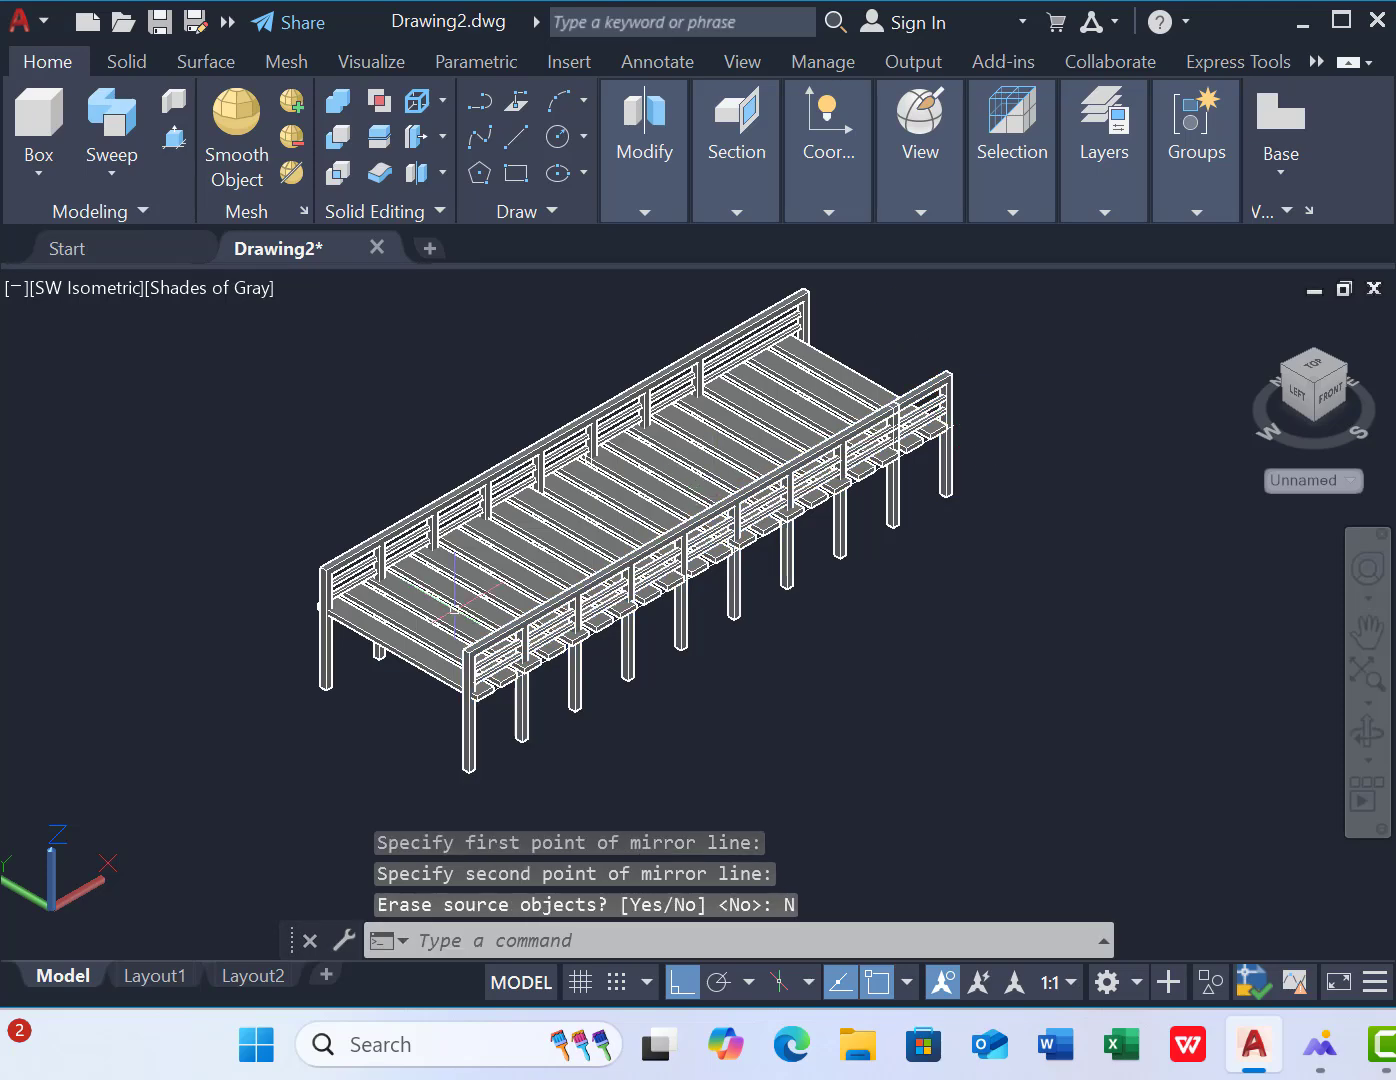
Set the viewport's visual style to Realistic
scroll(178, 540, up, 4)
scroll(199, 470, down, 2)
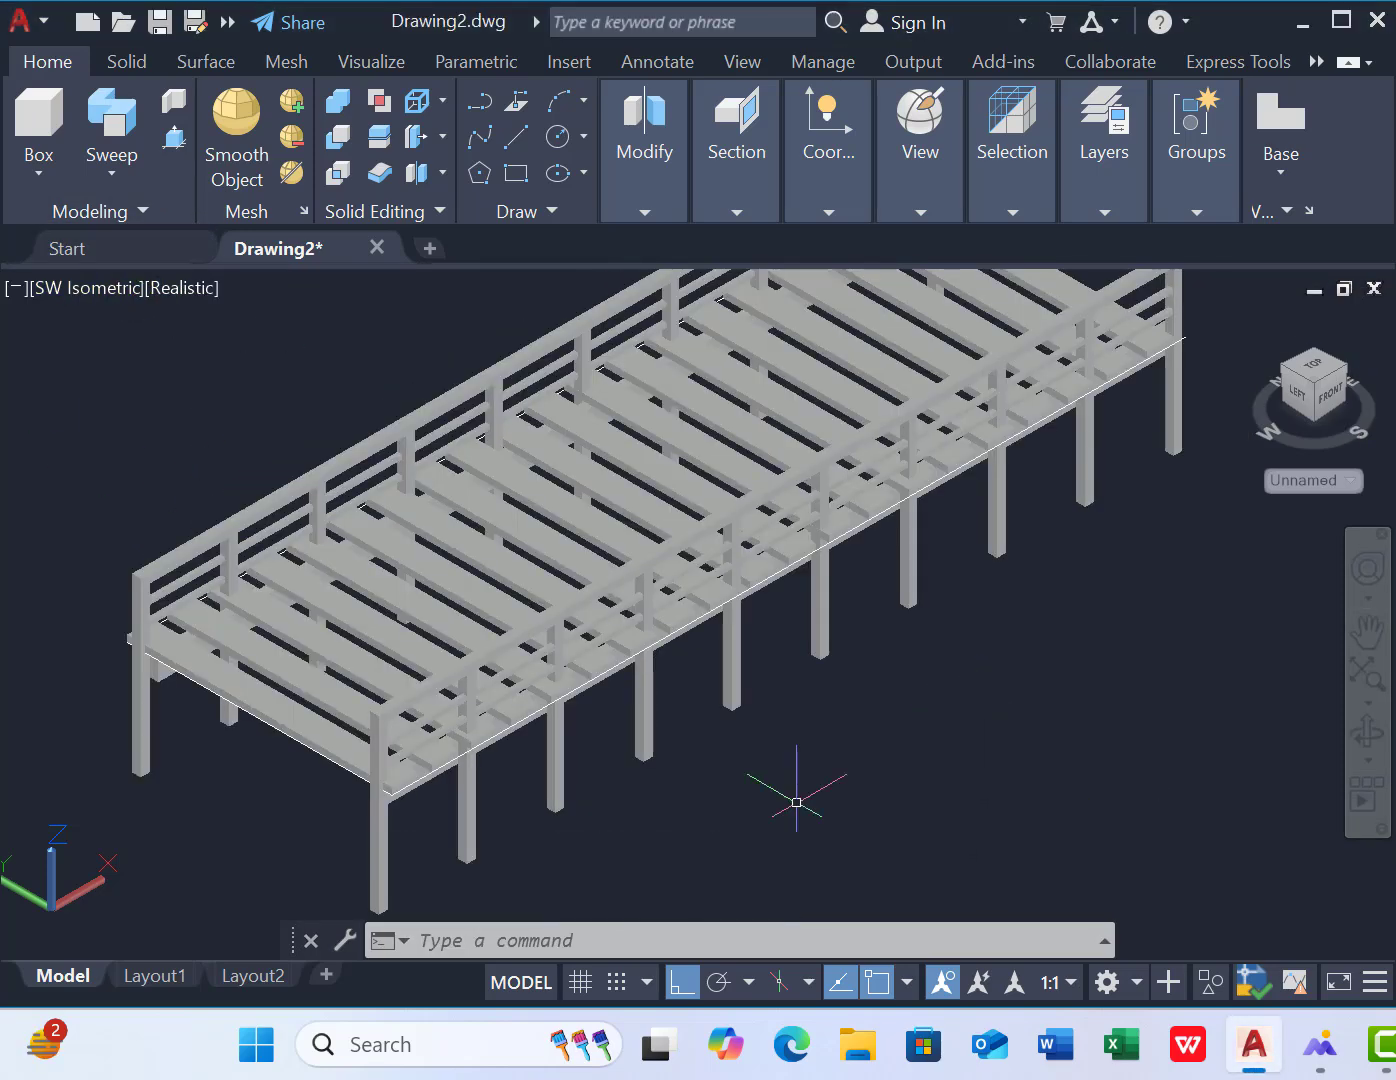
scroll(795, 804, down, 2)
click(183, 288)
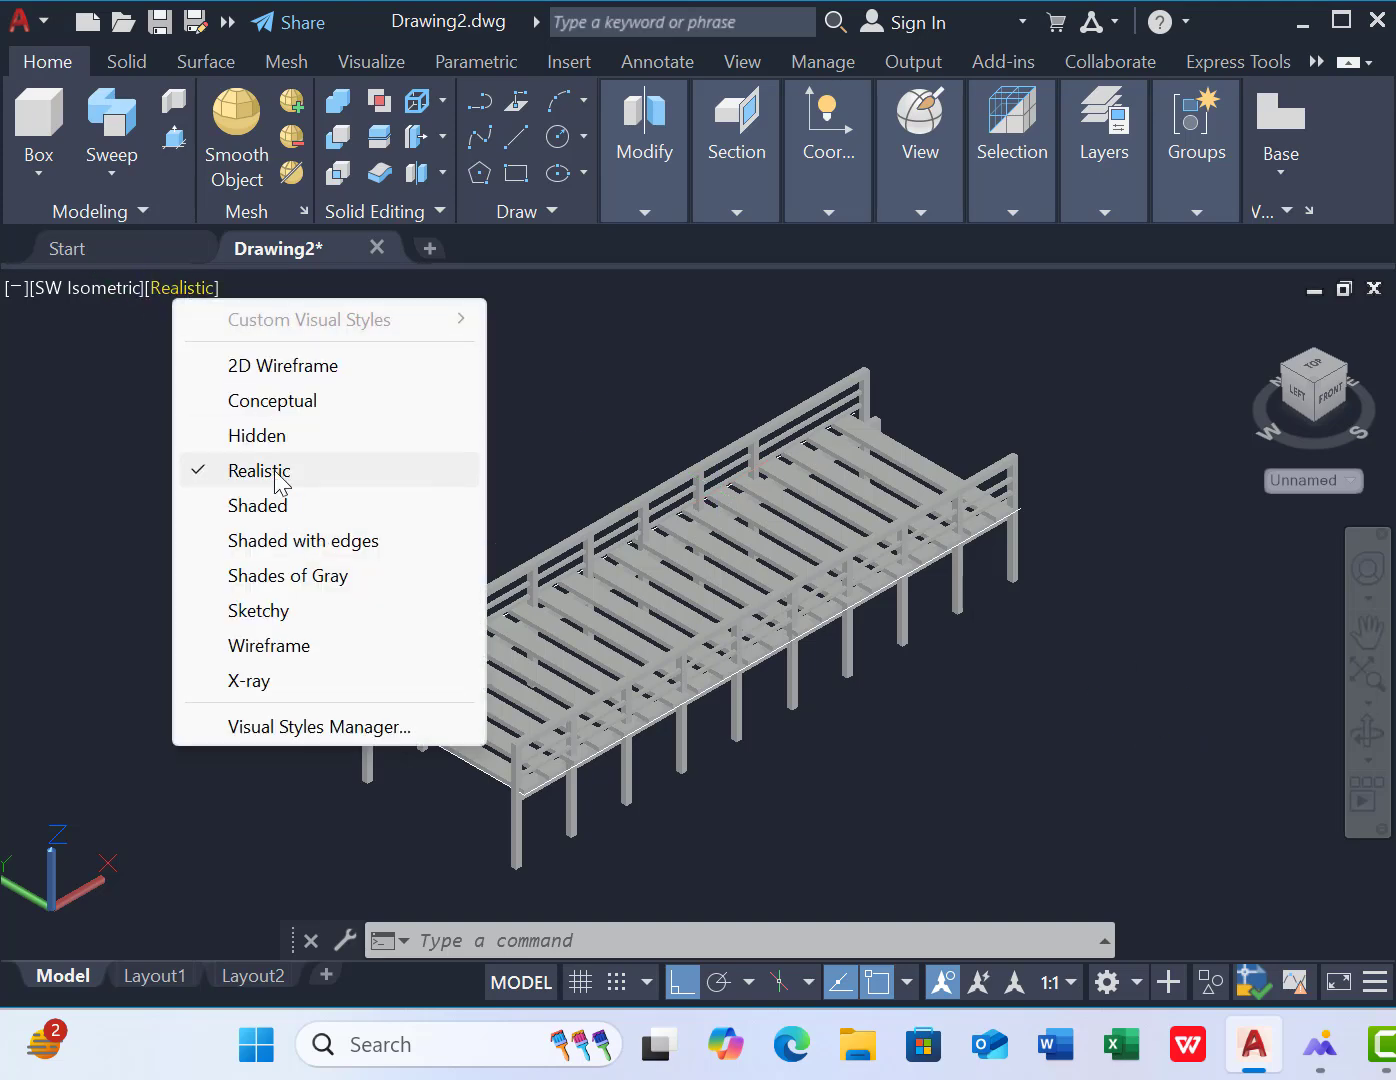
click(278, 474)
scroll(735, 735, up, 2)
scroll(667, 655, down, 3)
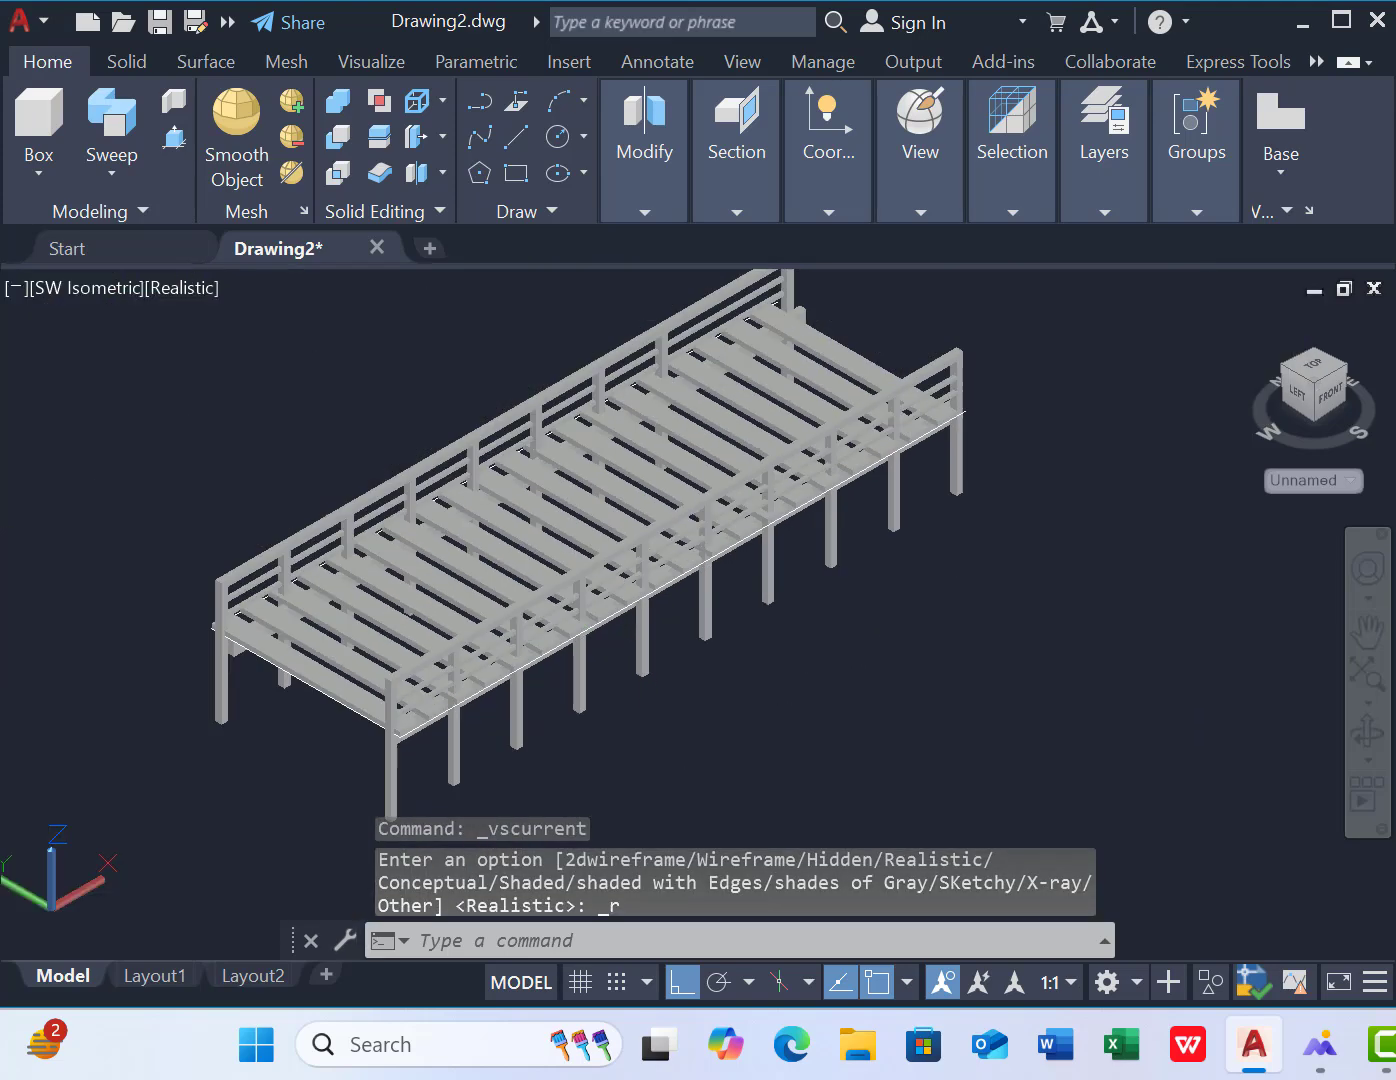
Assign a brown material from the Autodesk Library's Wood category to the deck planks and orbit around the walkway
text(m)
key(Return)
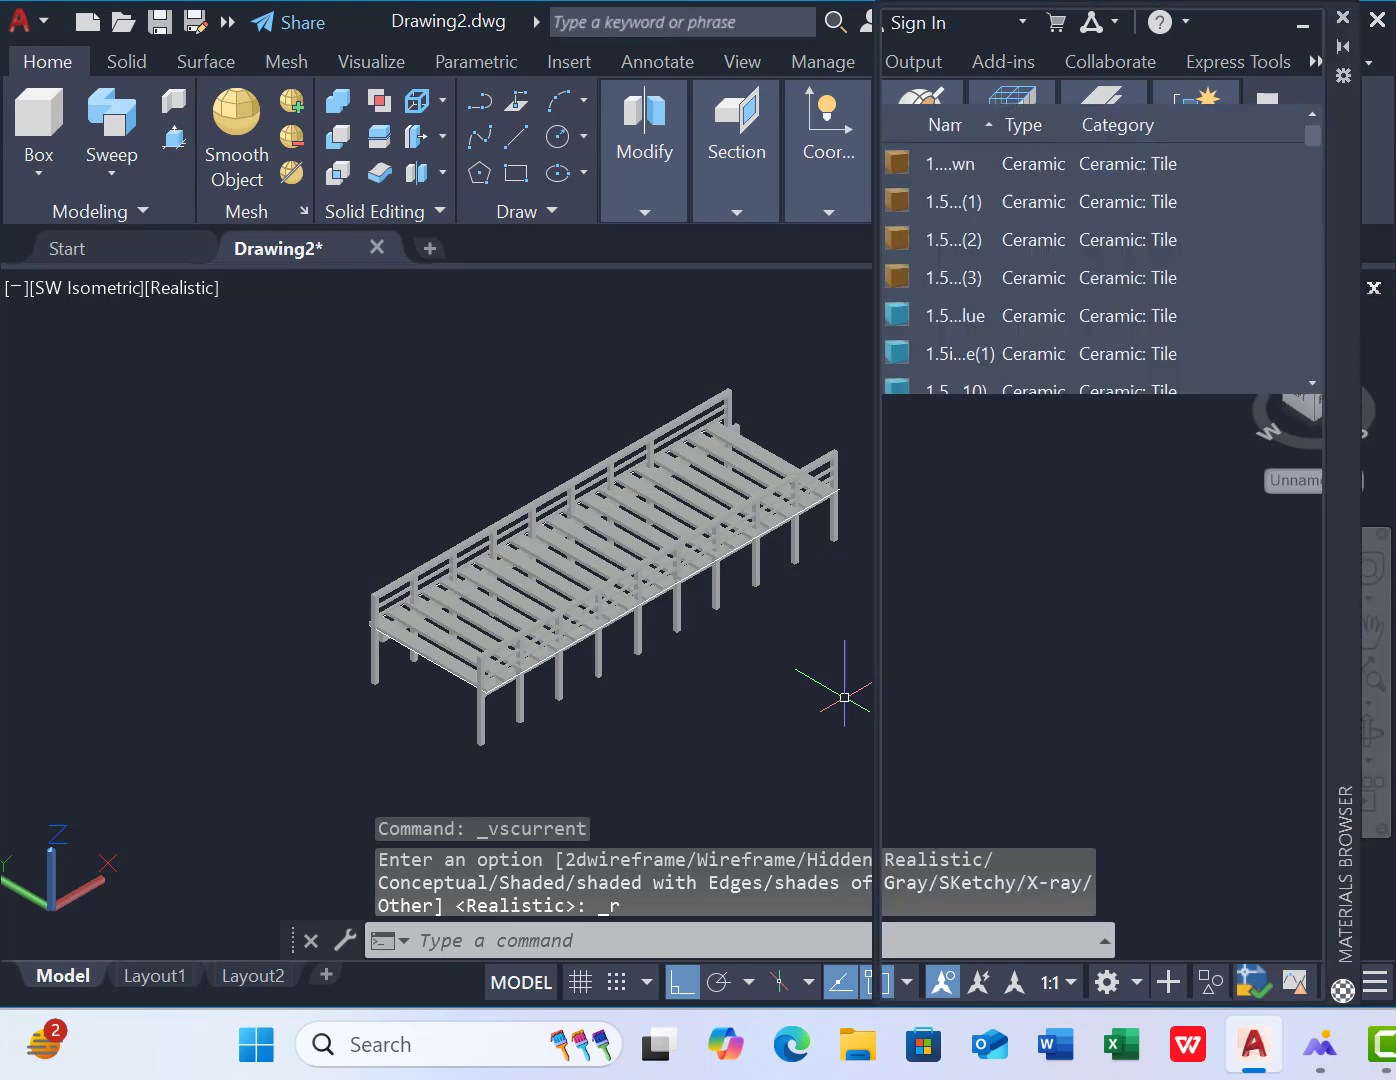
scroll(598, 646, up, 3)
click(387, 602)
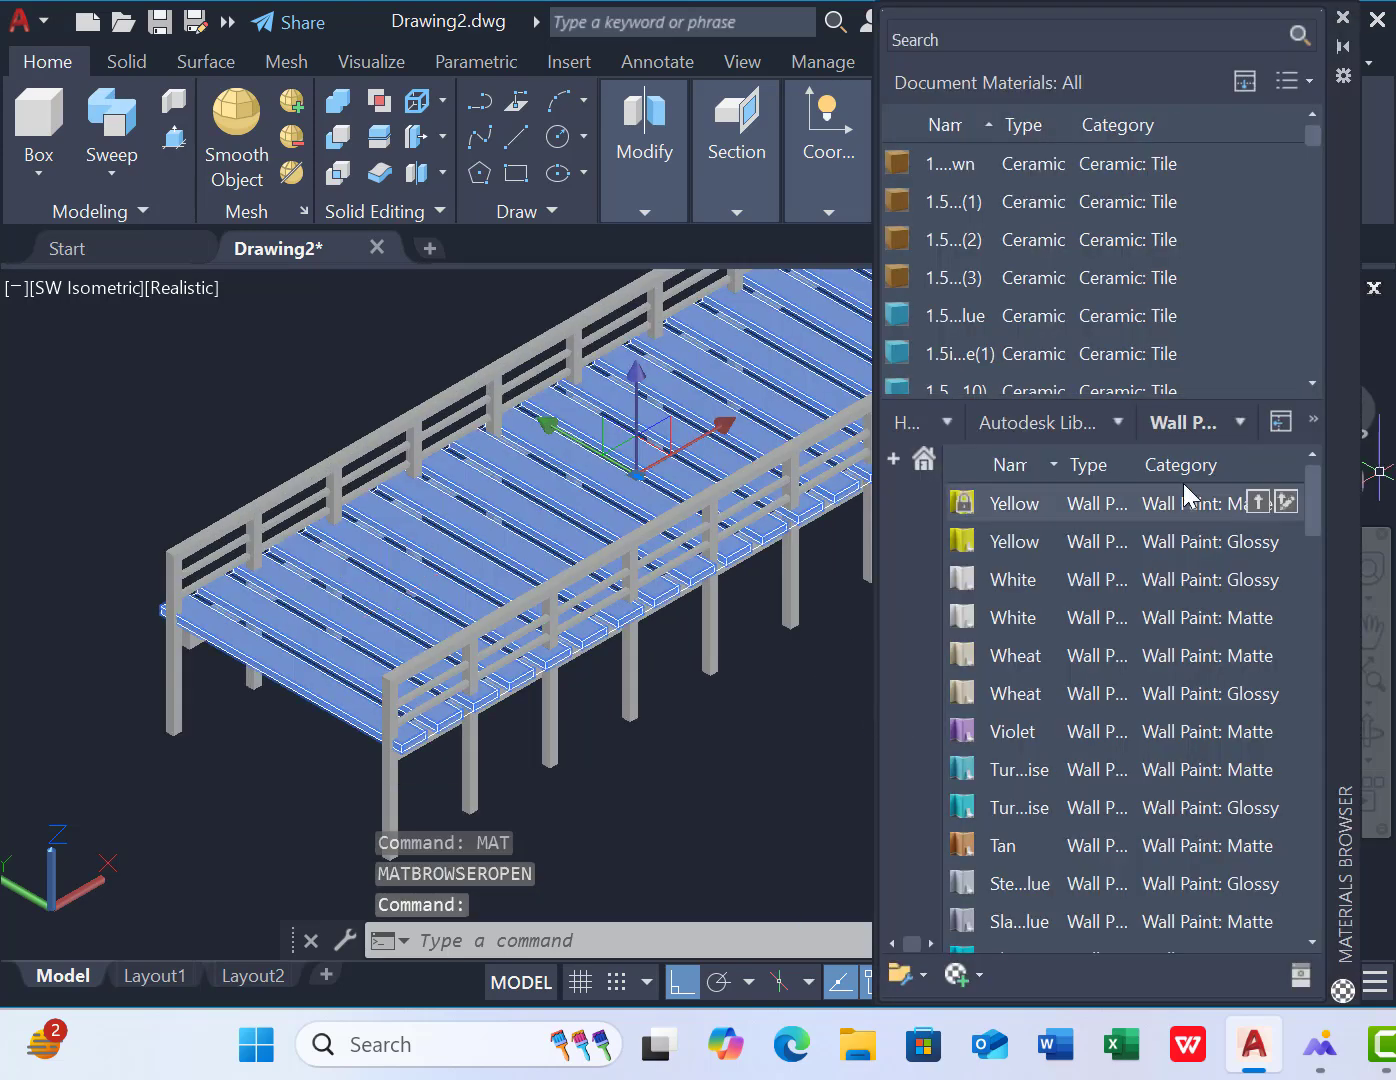
click(1189, 422)
click(976, 1063)
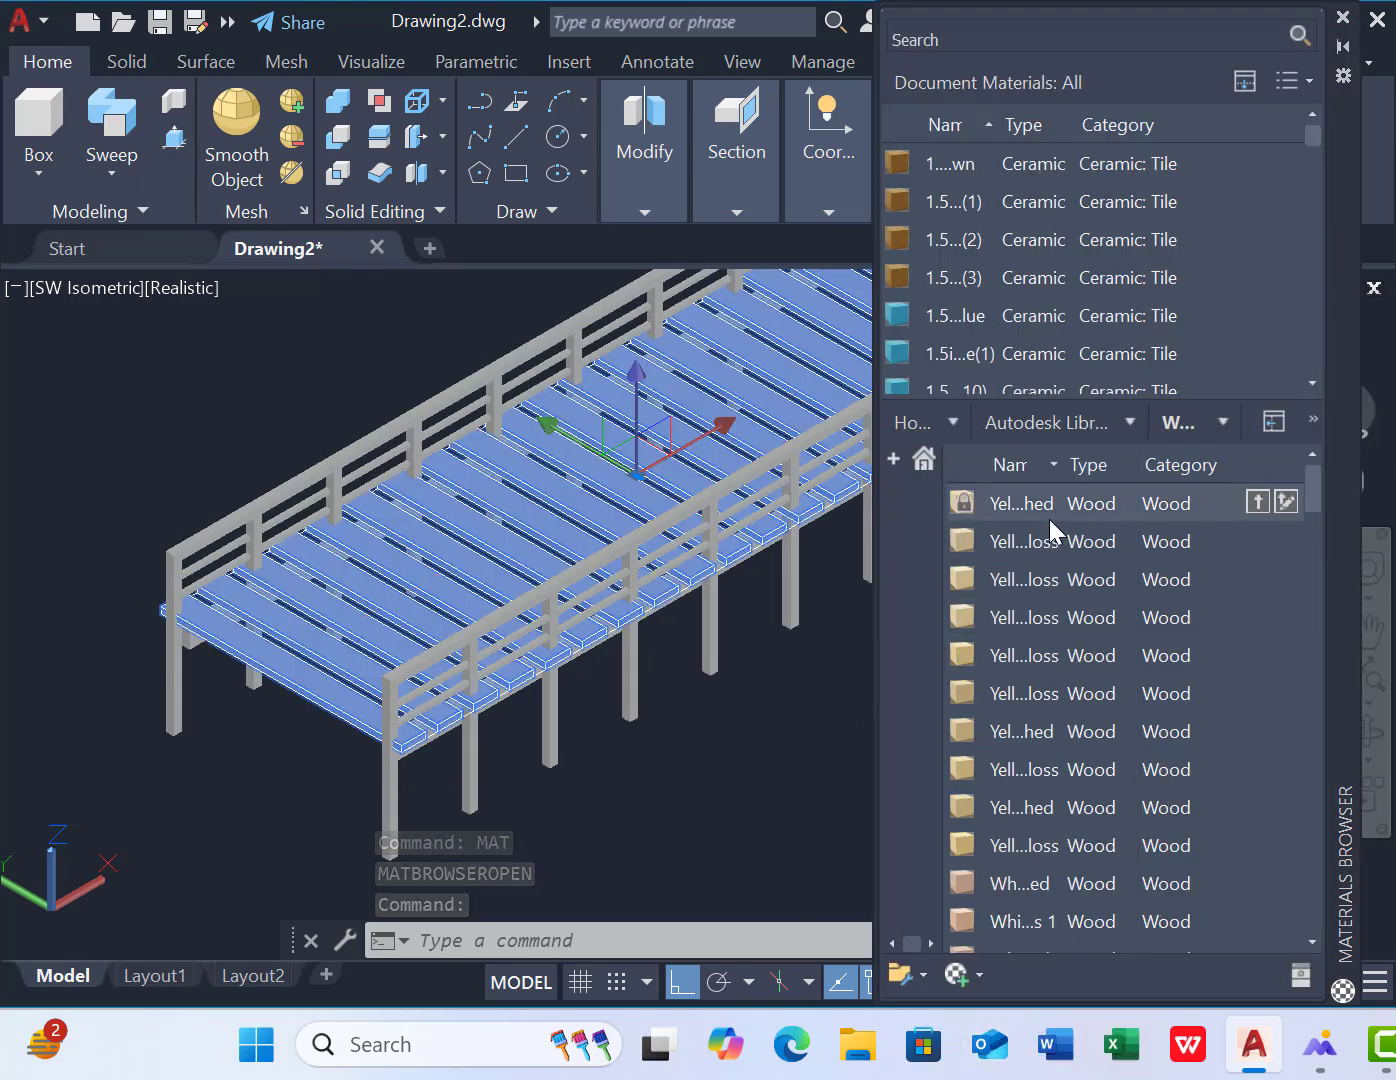
scroll(1135, 710, down, 3)
scroll(614, 631, down, 5)
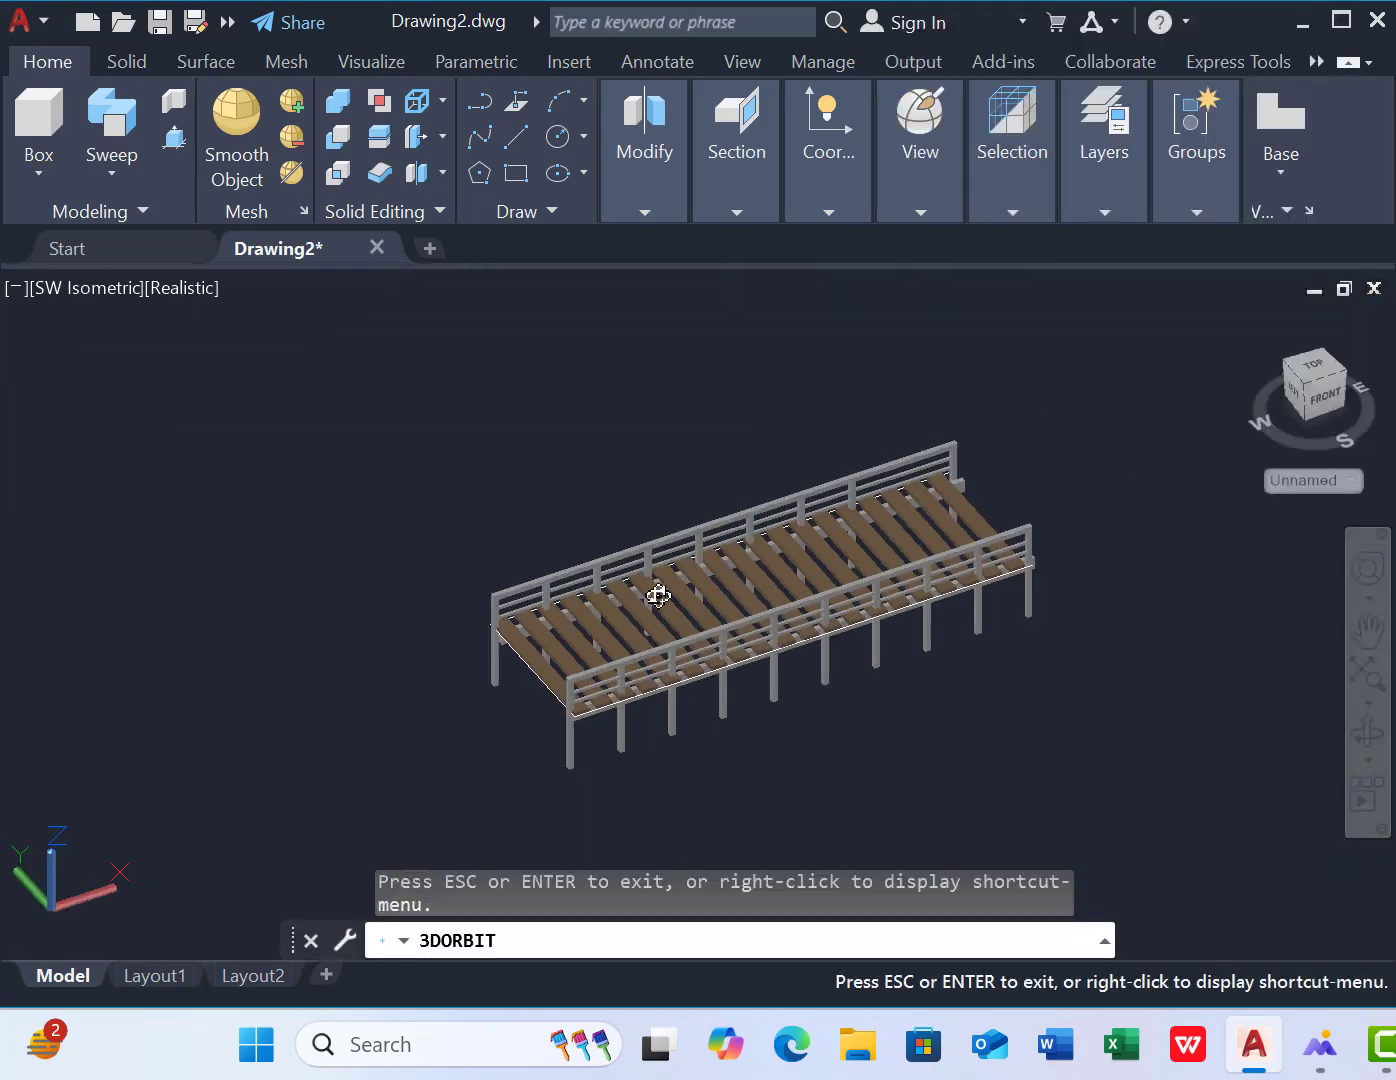
scroll(662, 628, up, 5)
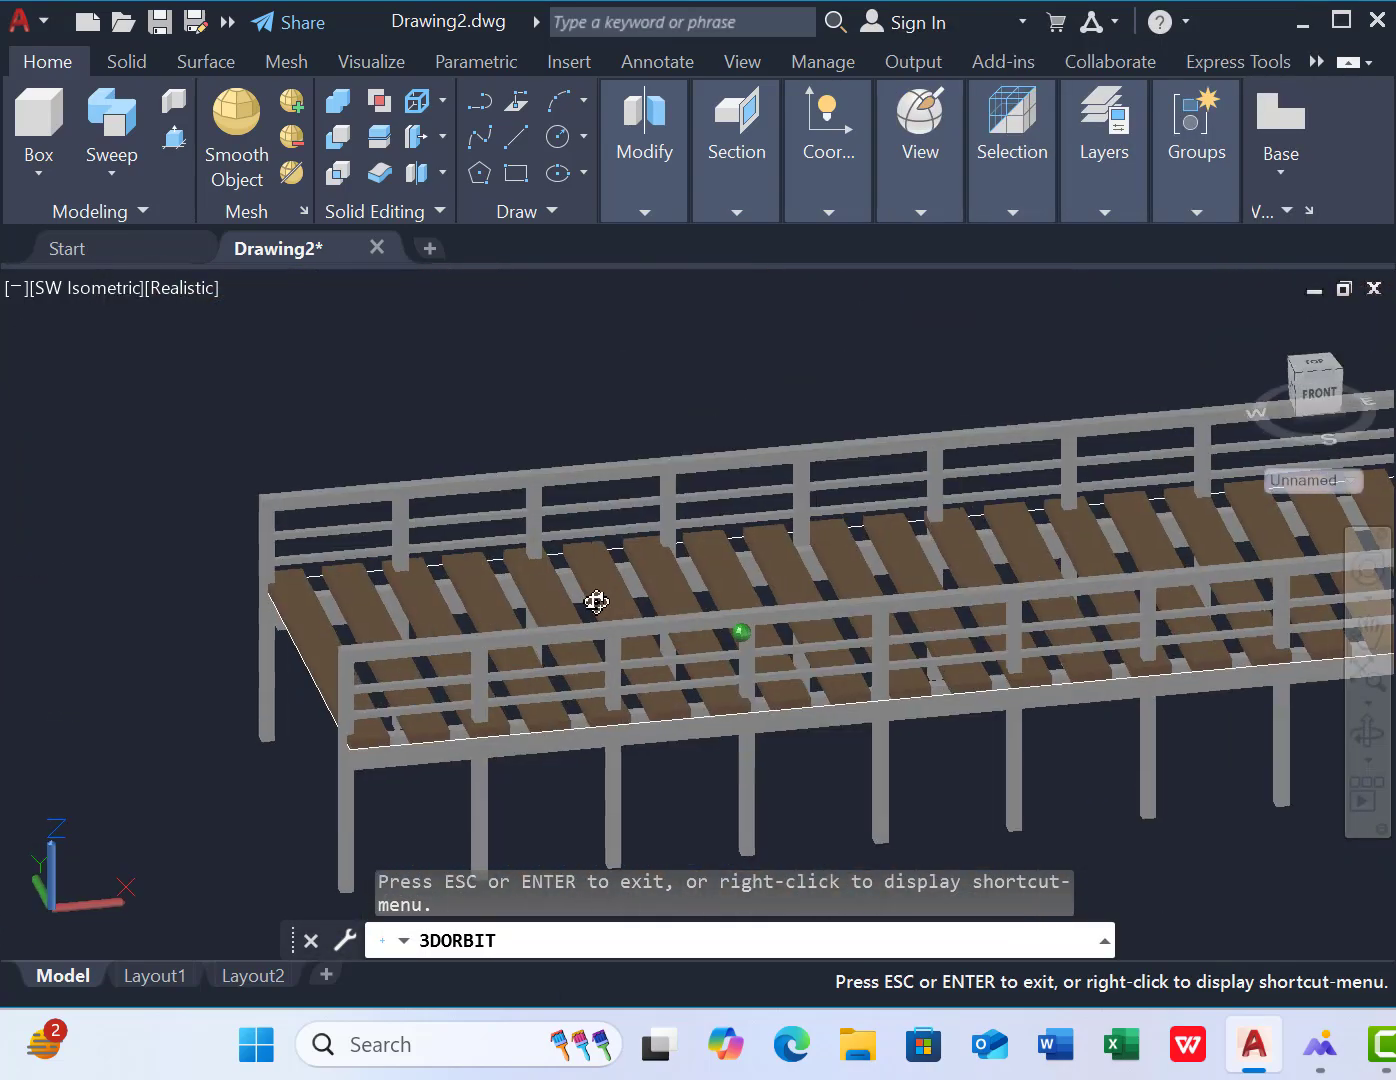